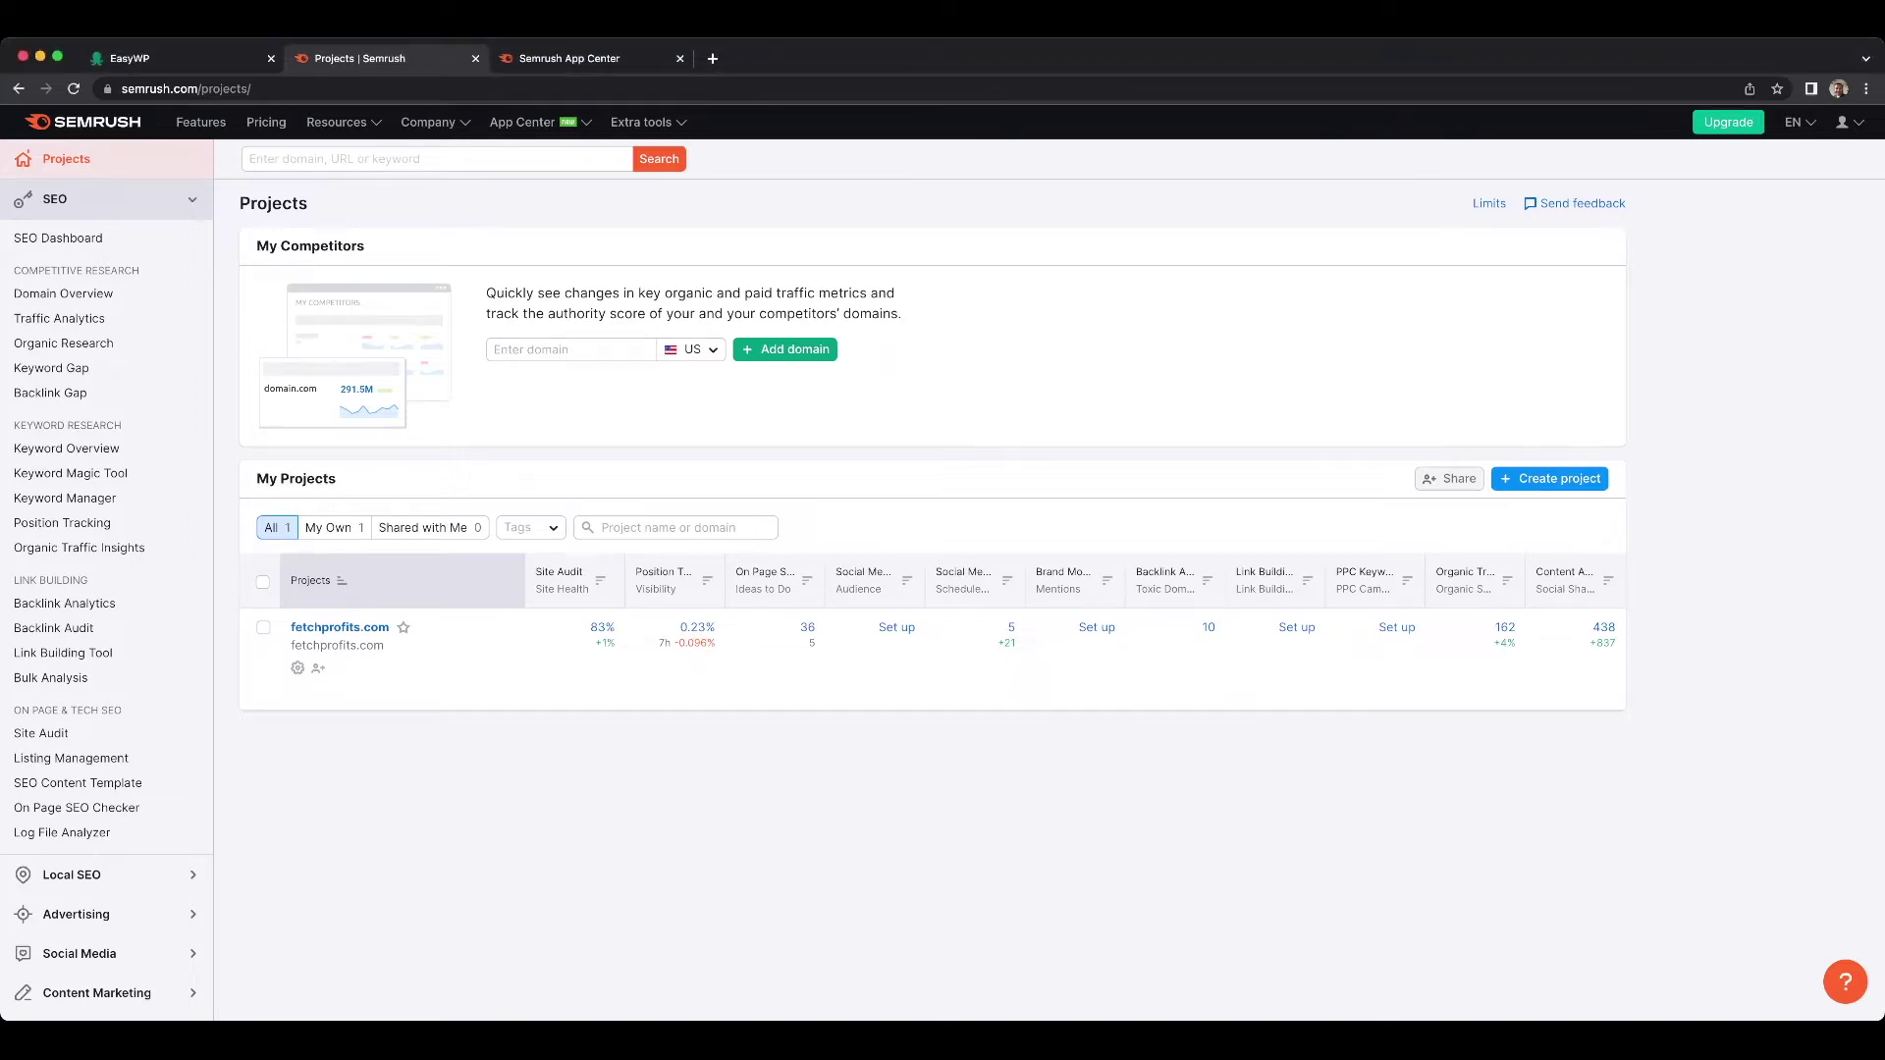
Expand the Social Media sidebar section to list Dashboard, Poster, Tracker, Analytics and Ads.
{"action": "scroll", "coordinate": [942, 559], "scroll_direction": "down", "scroll_amount": 2}
{"action": "scroll", "coordinate": [942, 560], "scroll_direction": "up", "scroll_amount": 2}
{"action": "scroll", "coordinate": [98, 351], "scroll_direction": "down", "scroll_amount": 6}
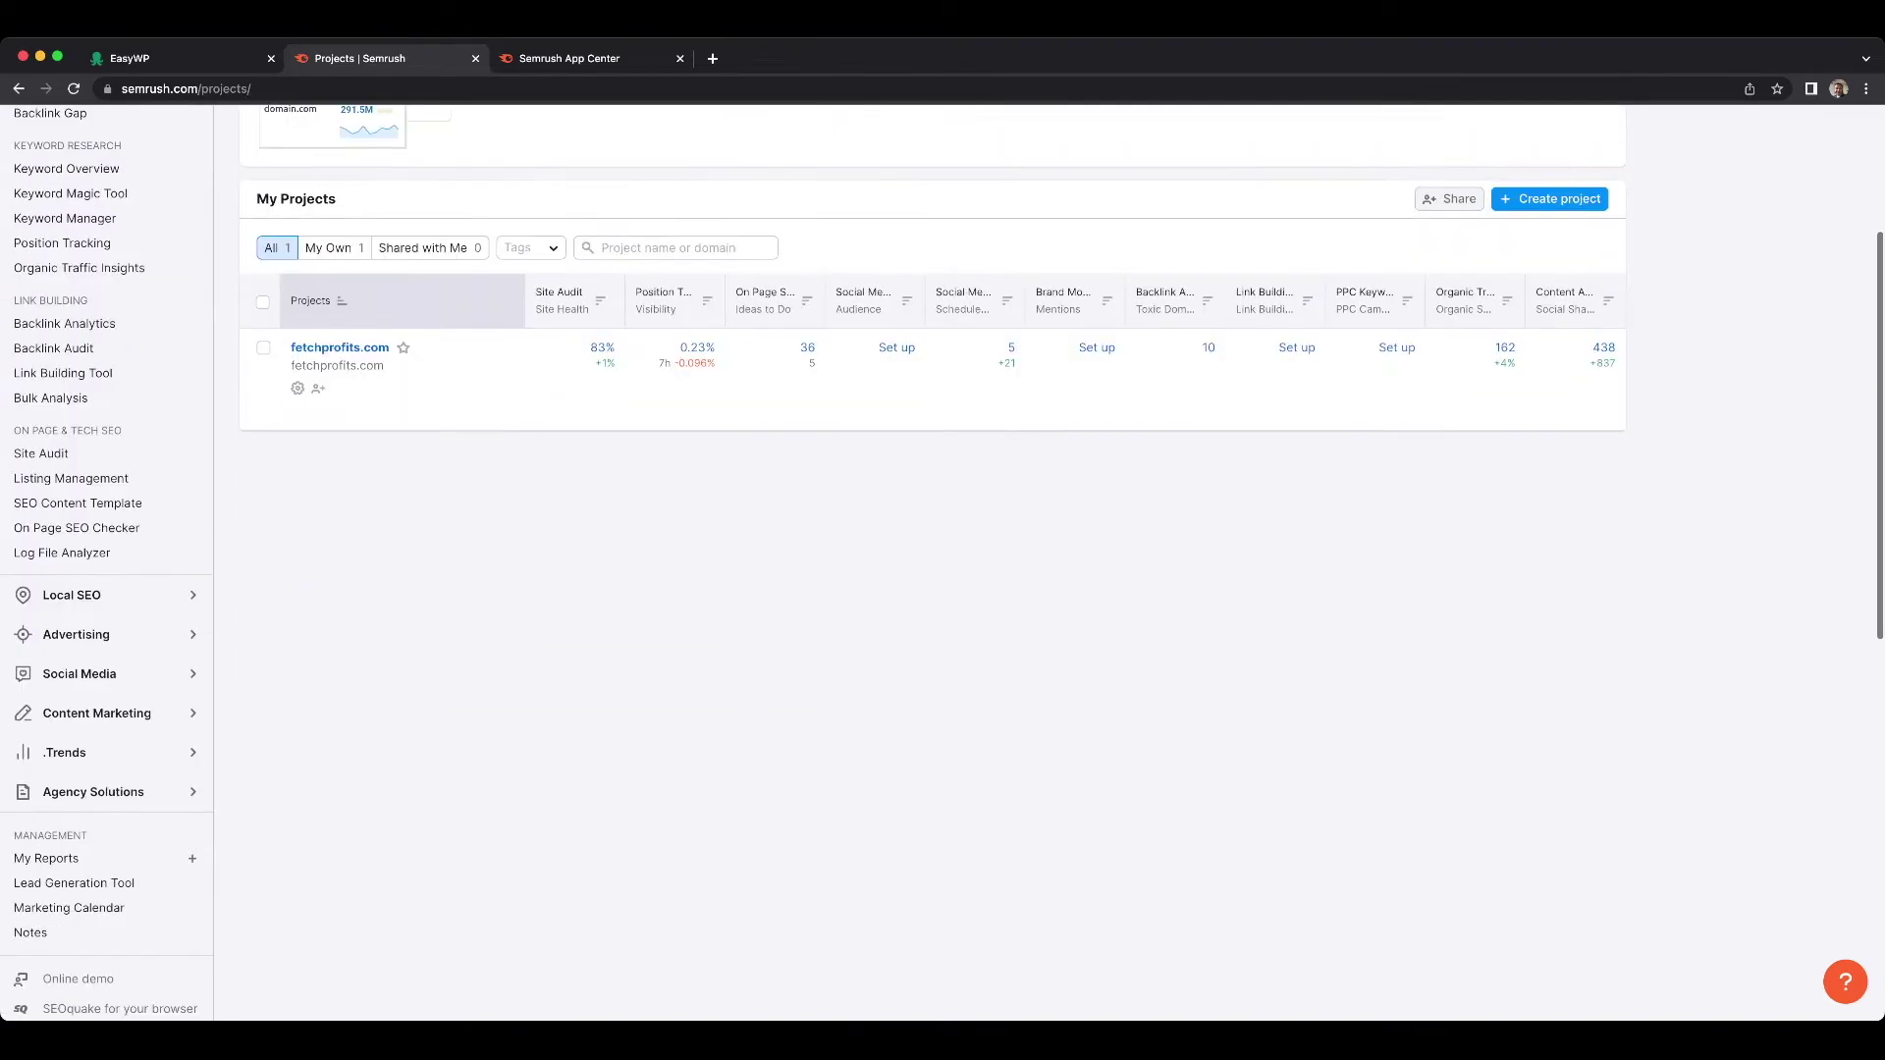
{"action": "scroll", "coordinate": [98, 442], "scroll_direction": "down", "scroll_amount": 3}
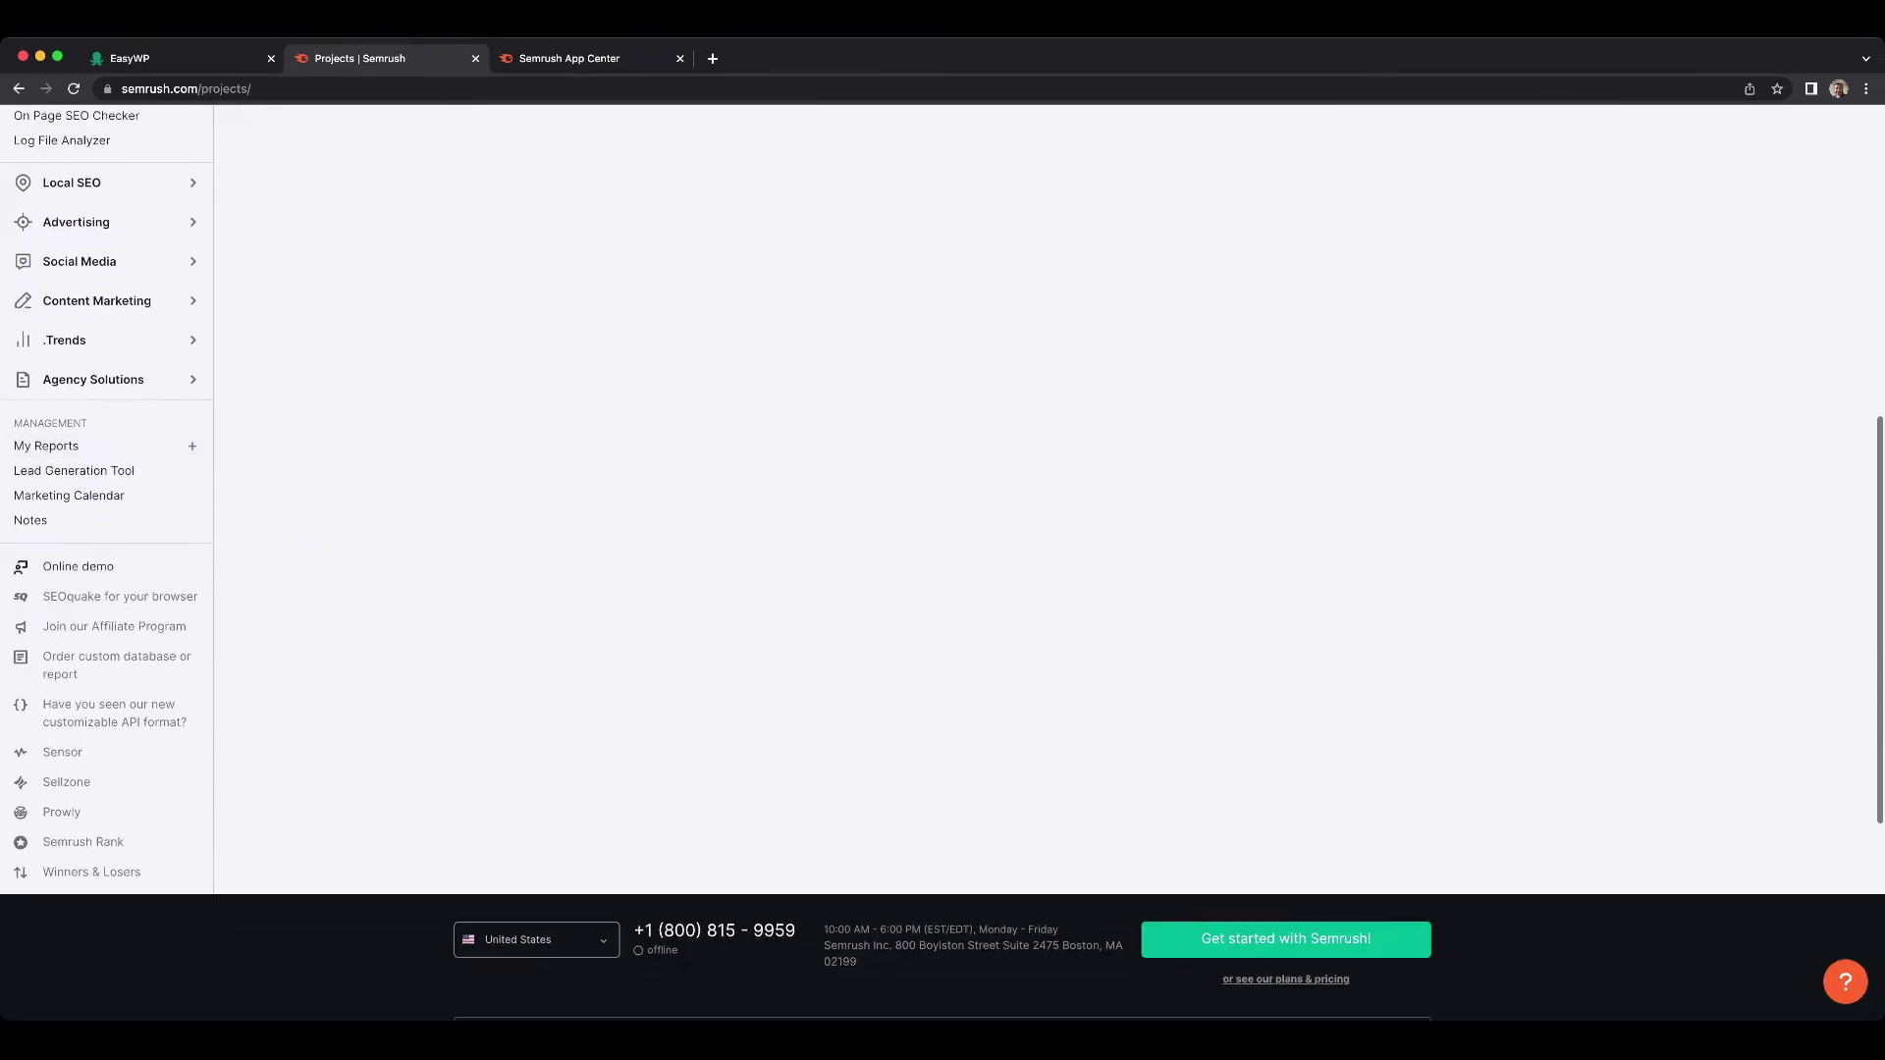
{"action": "scroll", "coordinate": [98, 770], "scroll_direction": "up", "scroll_amount": 6}
{"action": "scroll", "coordinate": [98, 770], "scroll_direction": "up", "scroll_amount": 3}
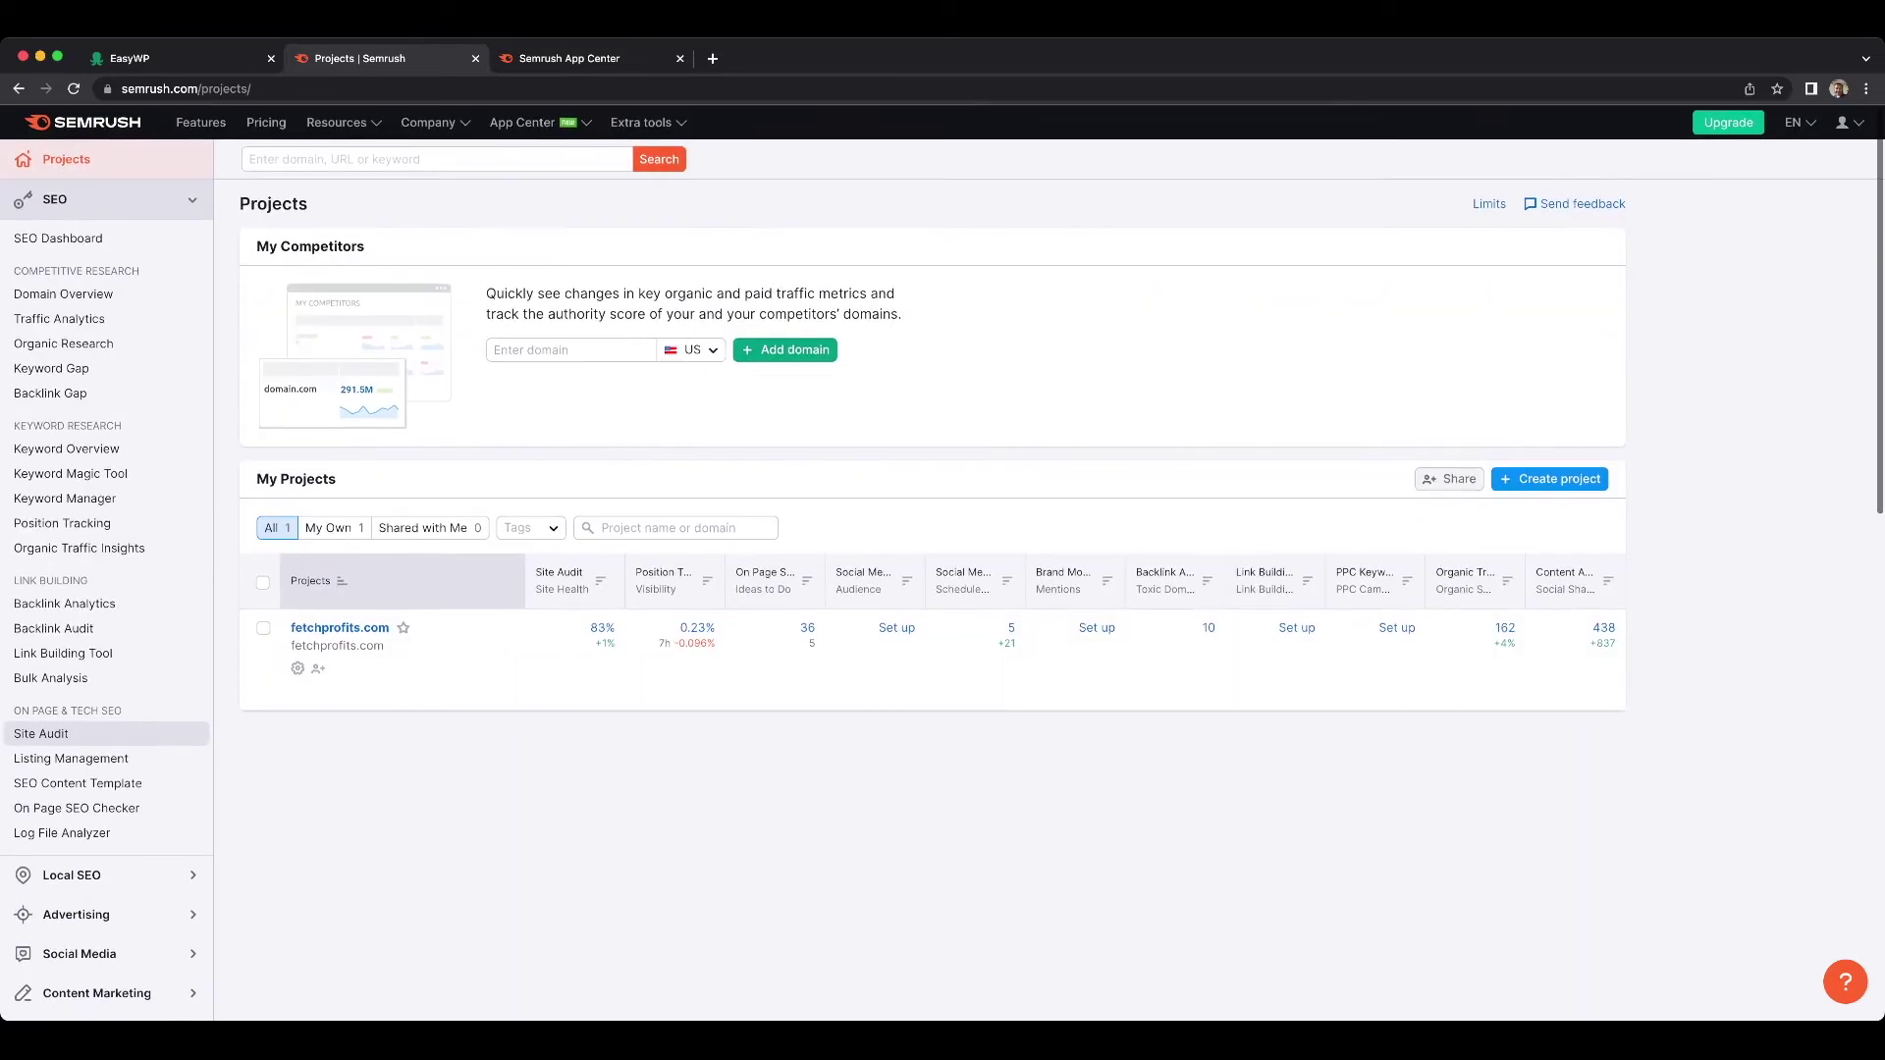
{"action": "scroll", "coordinate": [98, 712], "scroll_direction": "down", "scroll_amount": 2}
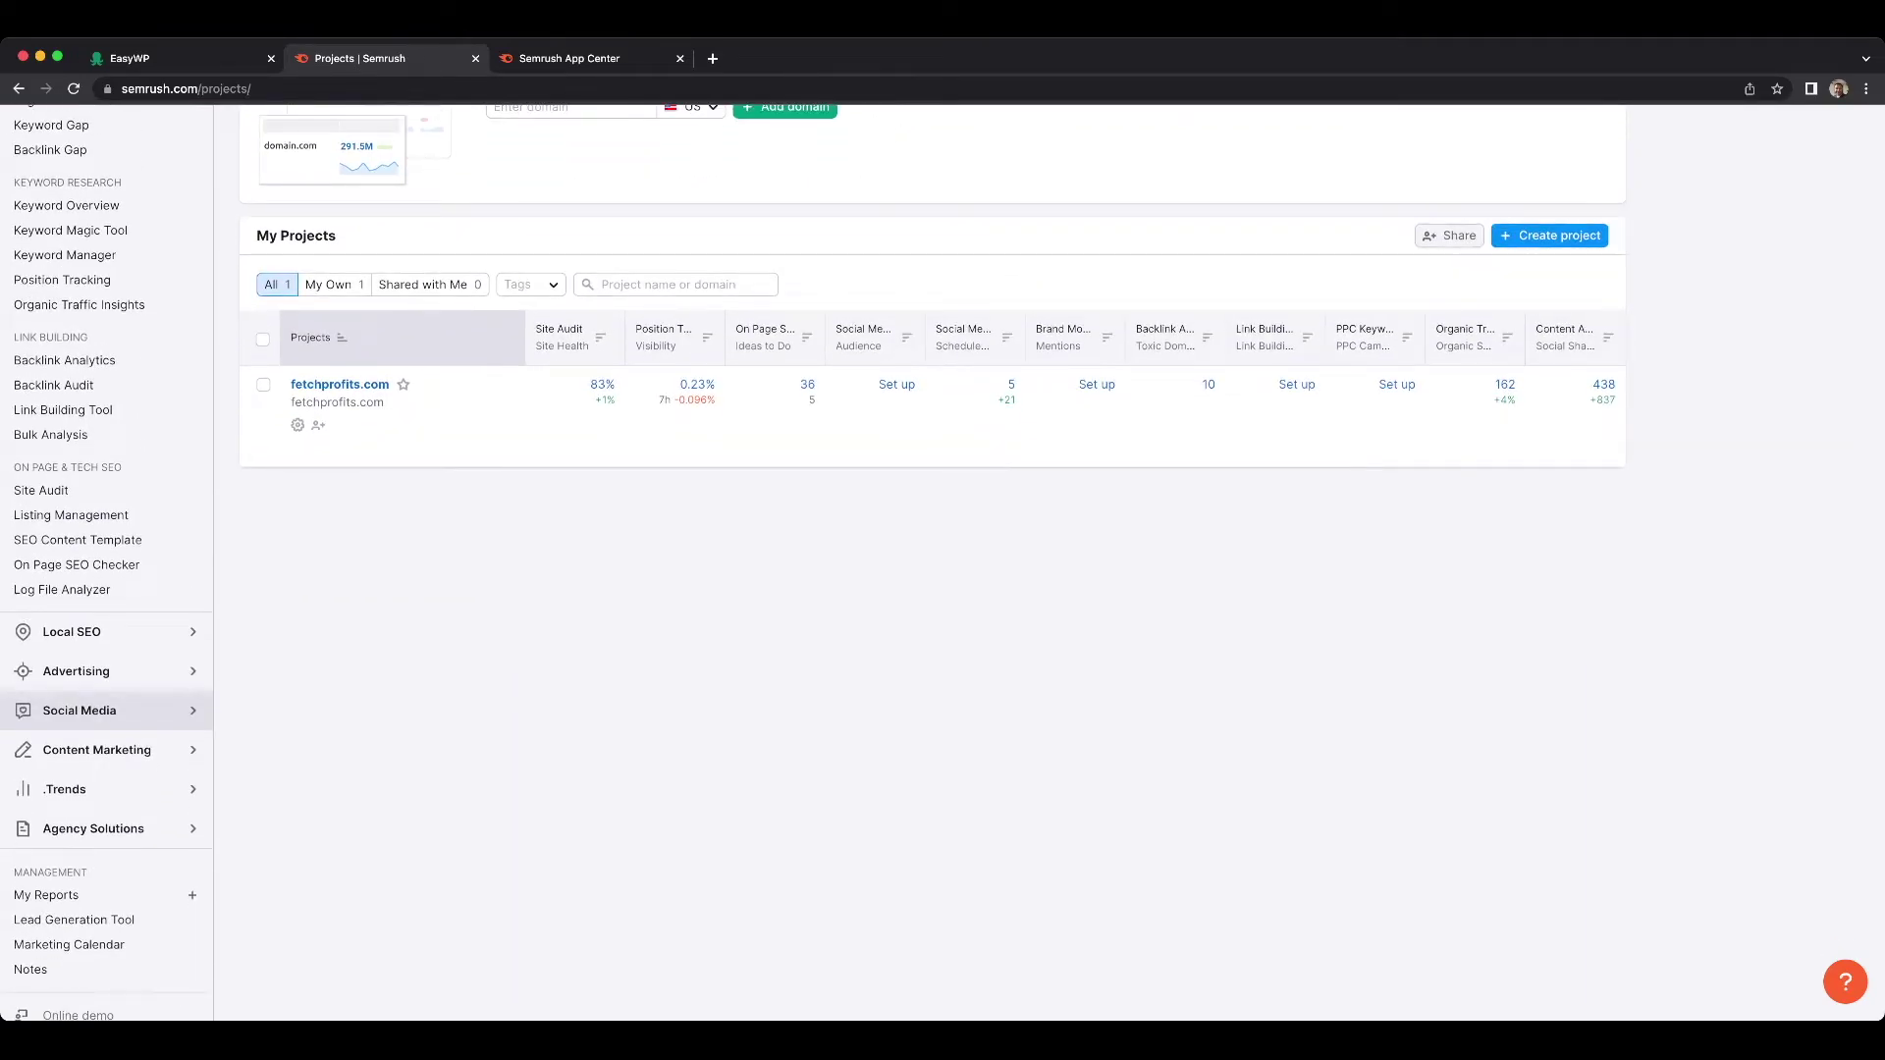
{"action": "left_click", "coordinate": [99, 710]}
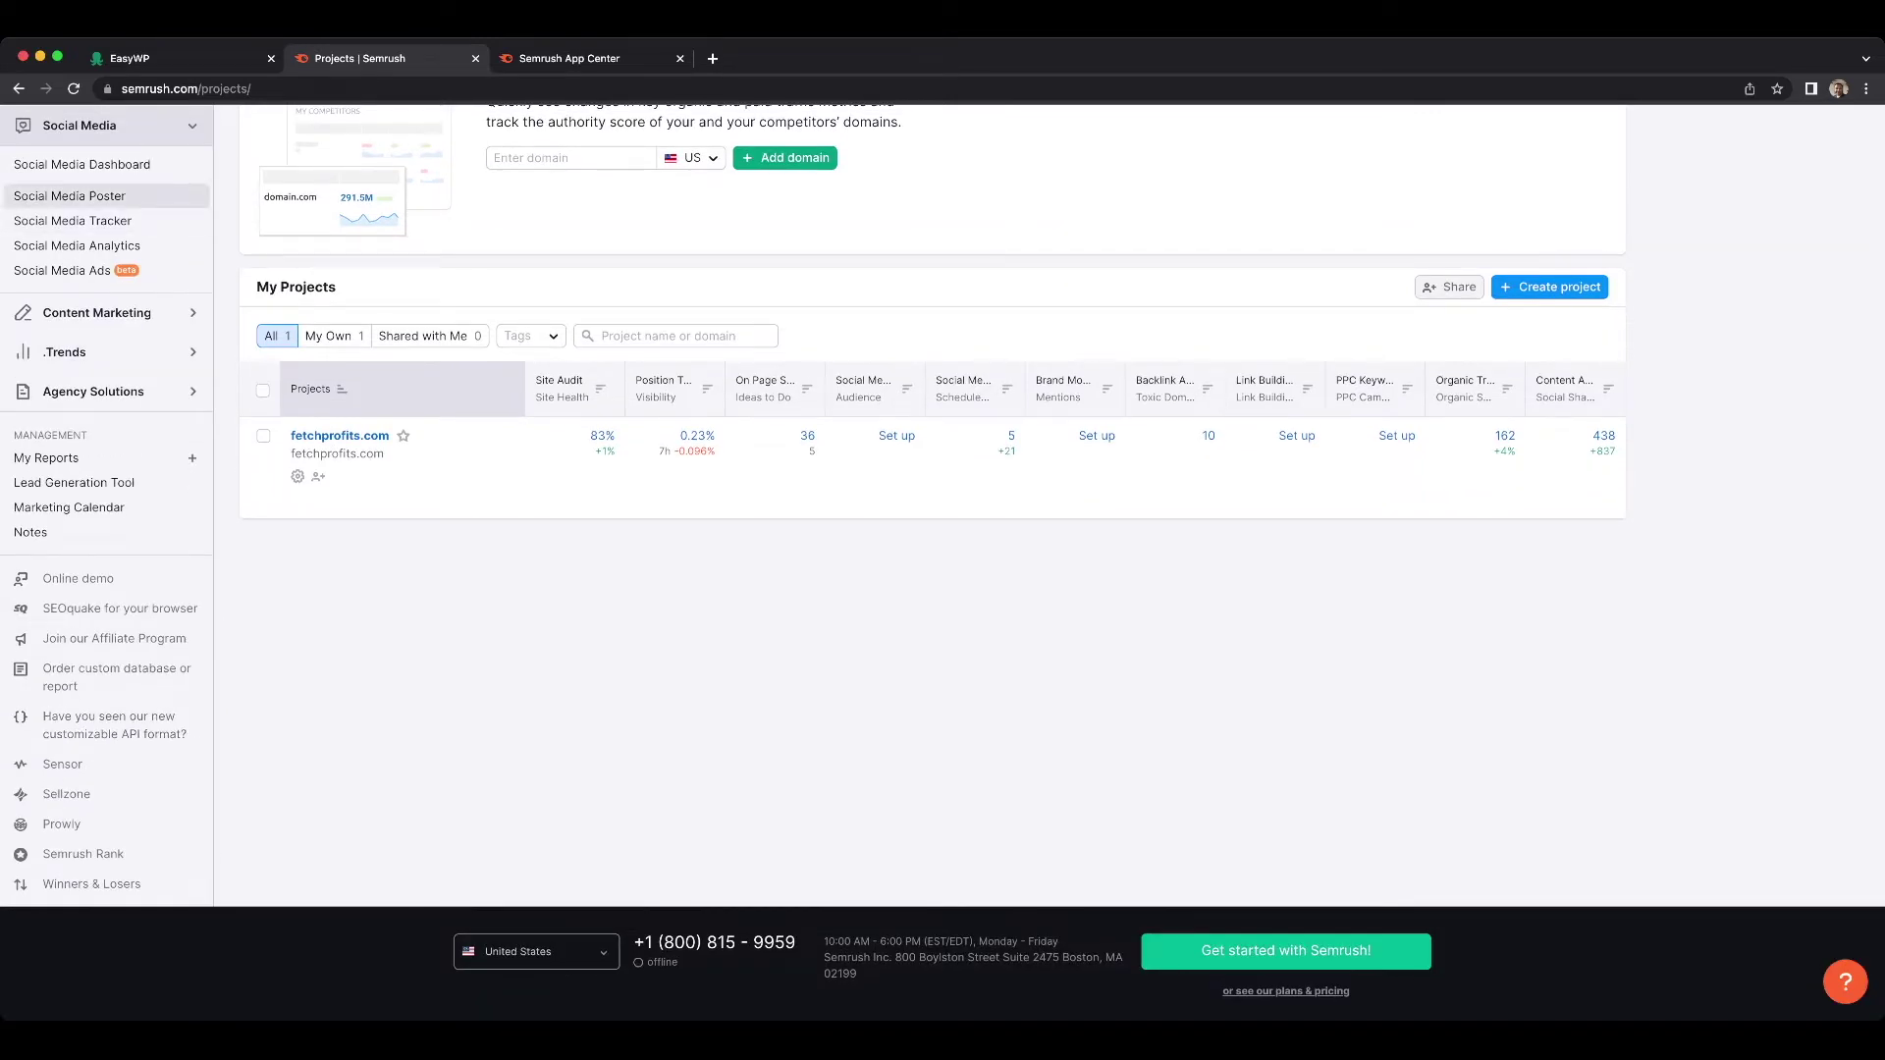
Open the Social Media Poster calendar and check the All profiles filter without changing it.
{"action": "left_click", "coordinate": [70, 196]}
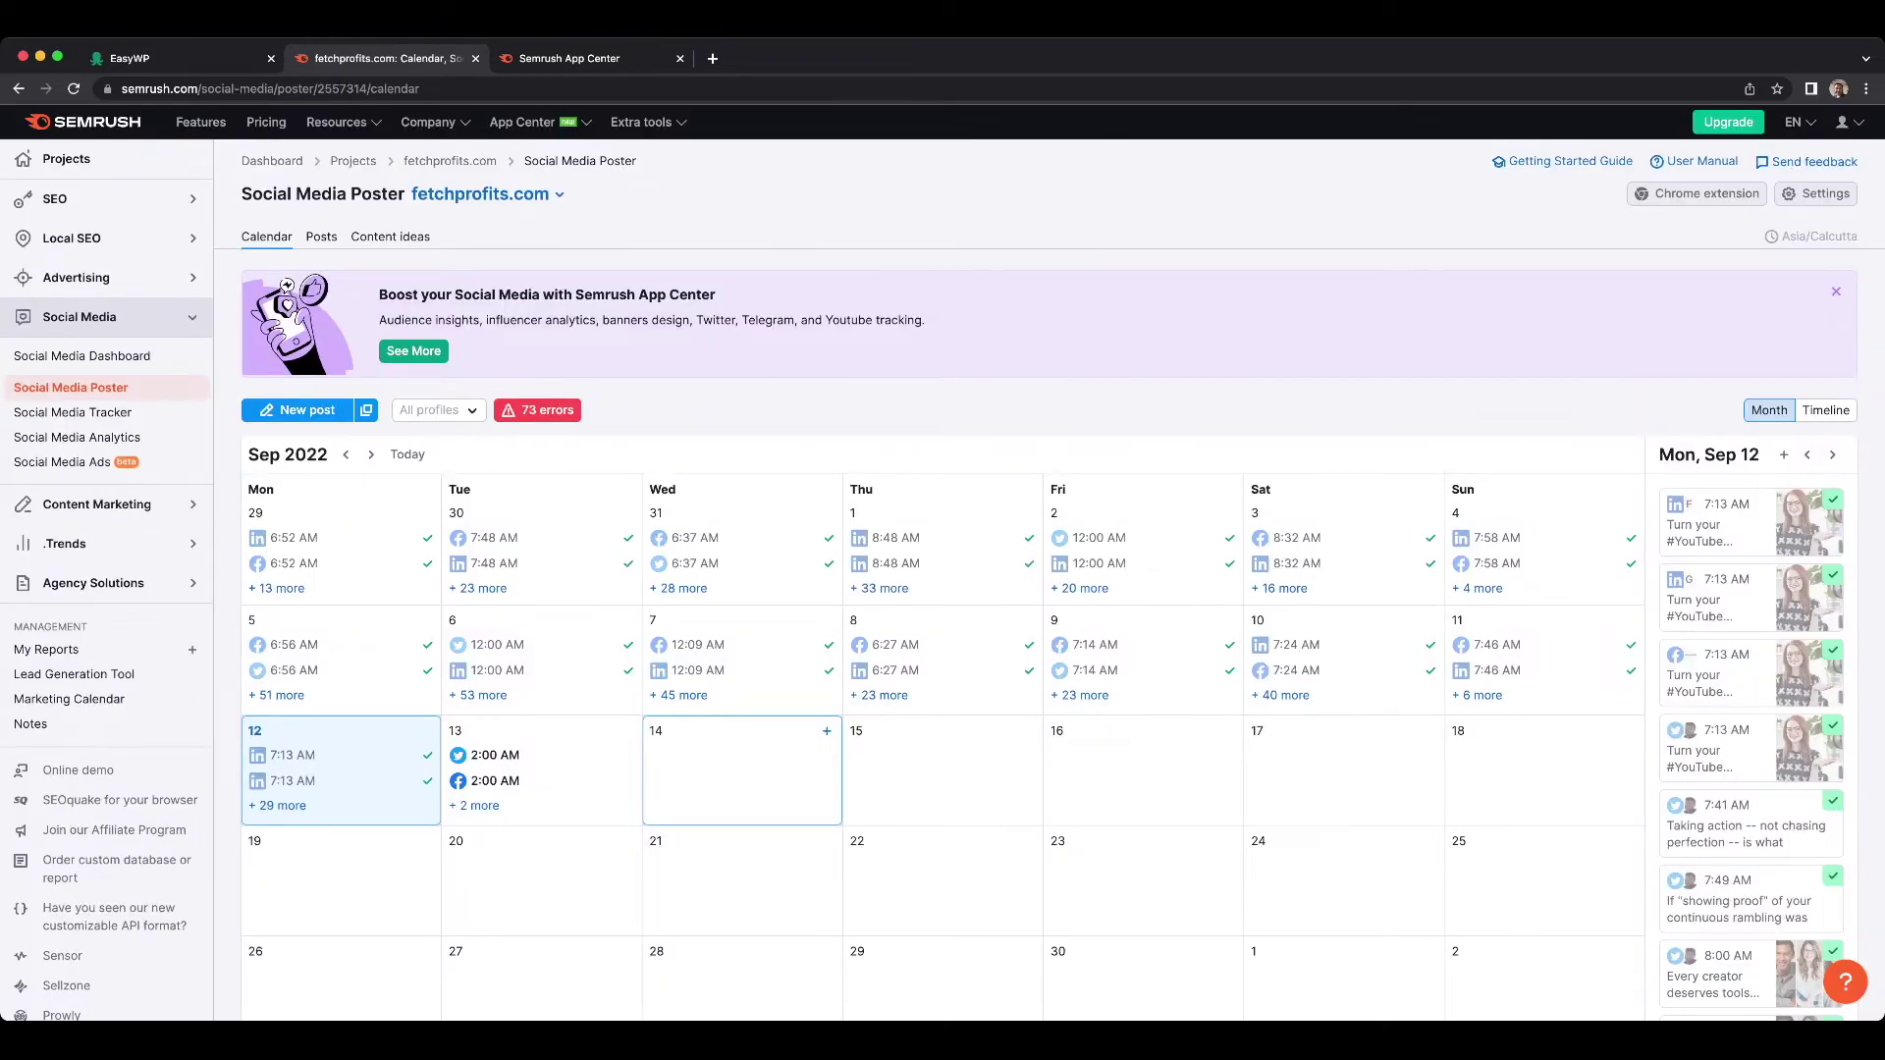
{"action": "left_click", "coordinate": [437, 410]}
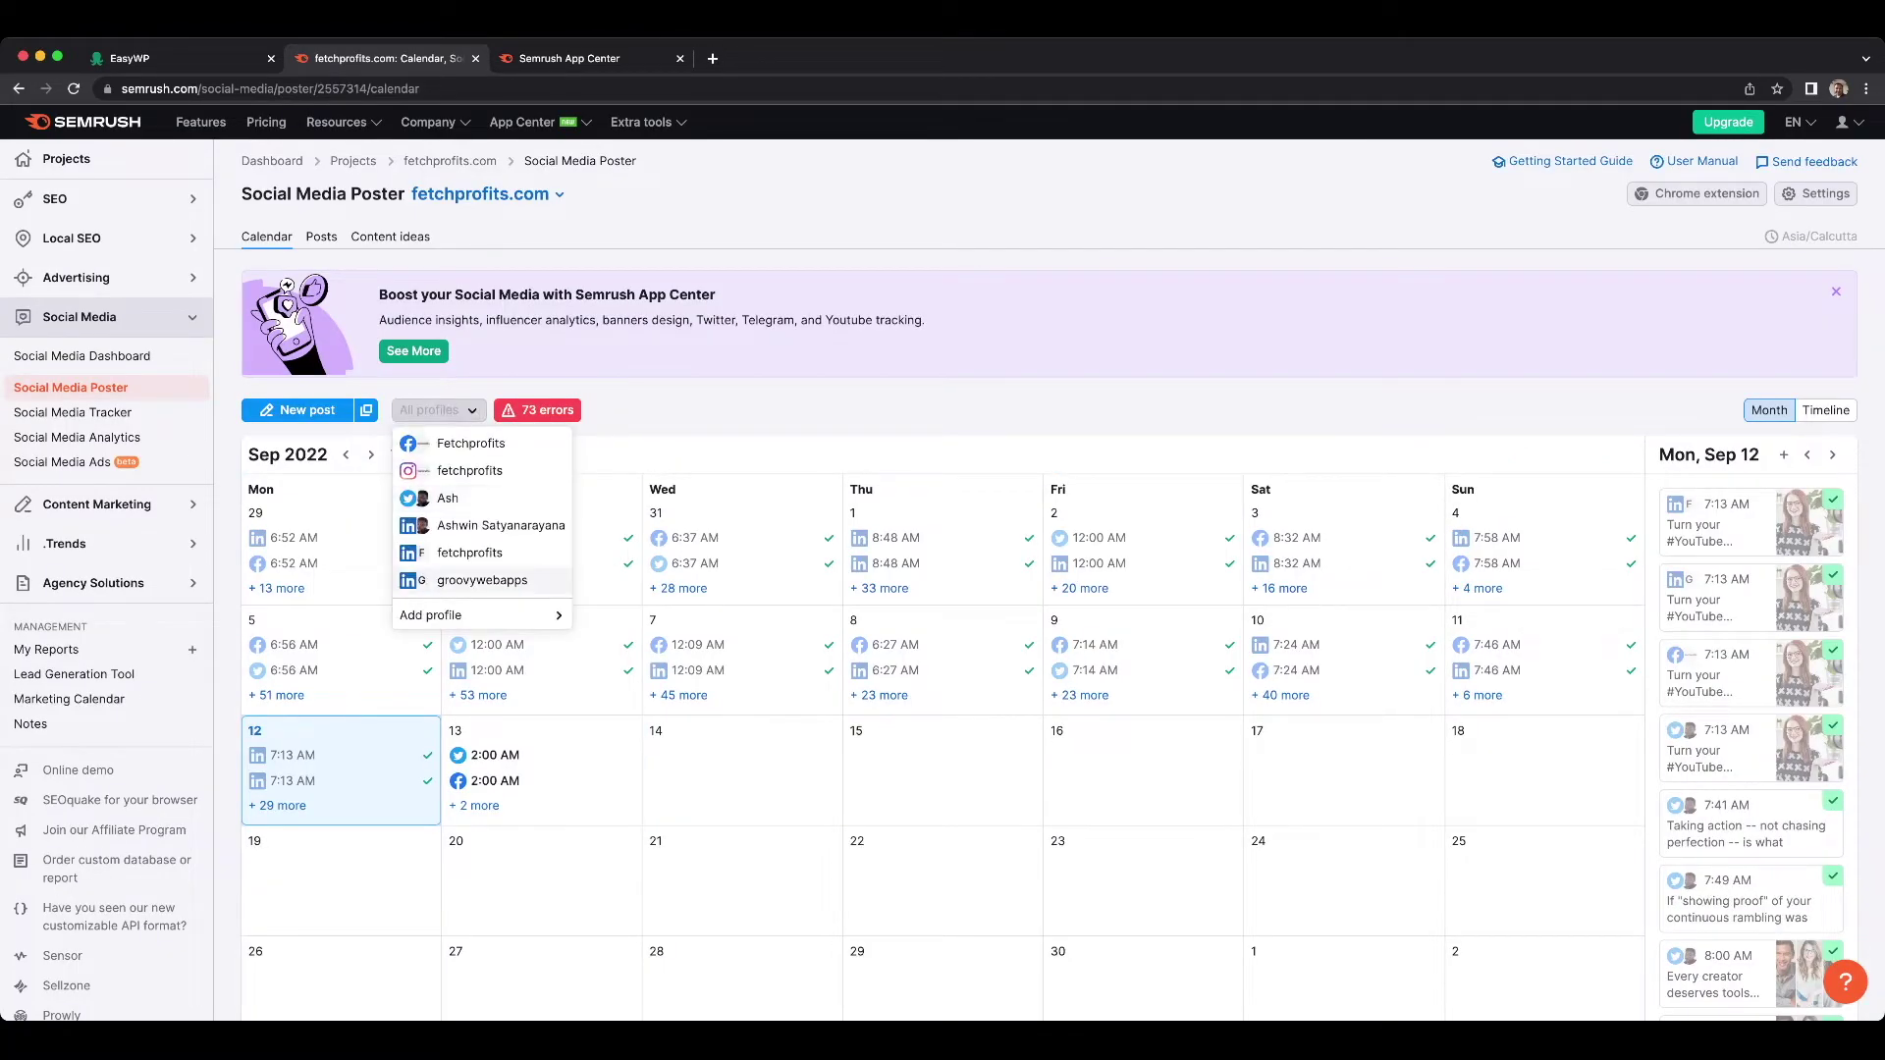
{"action": "key", "text": "Escape"}
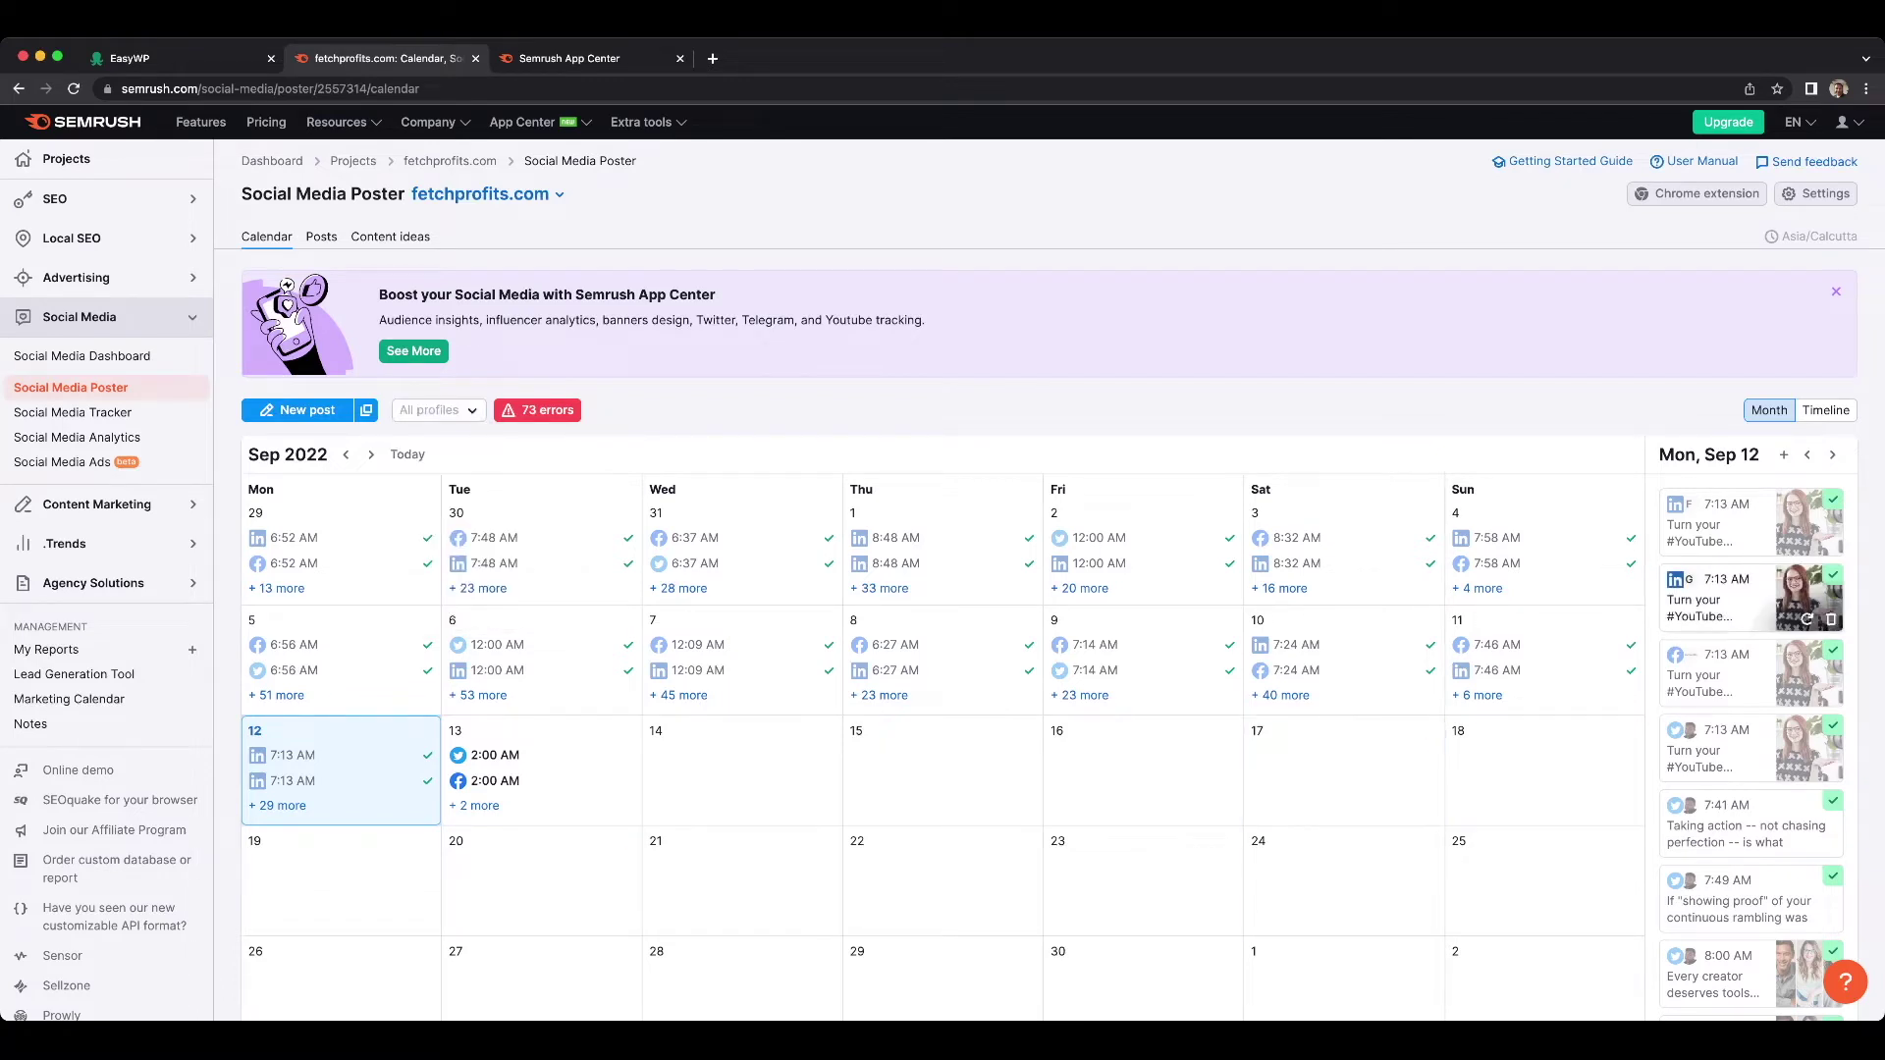
Switch the calendar to Timeline view showing the week of Sep 10–17, 2022.
{"action": "scroll", "coordinate": [1751, 693], "scroll_direction": "down", "scroll_amount": 2}
{"action": "left_click", "coordinate": [1825, 411]}
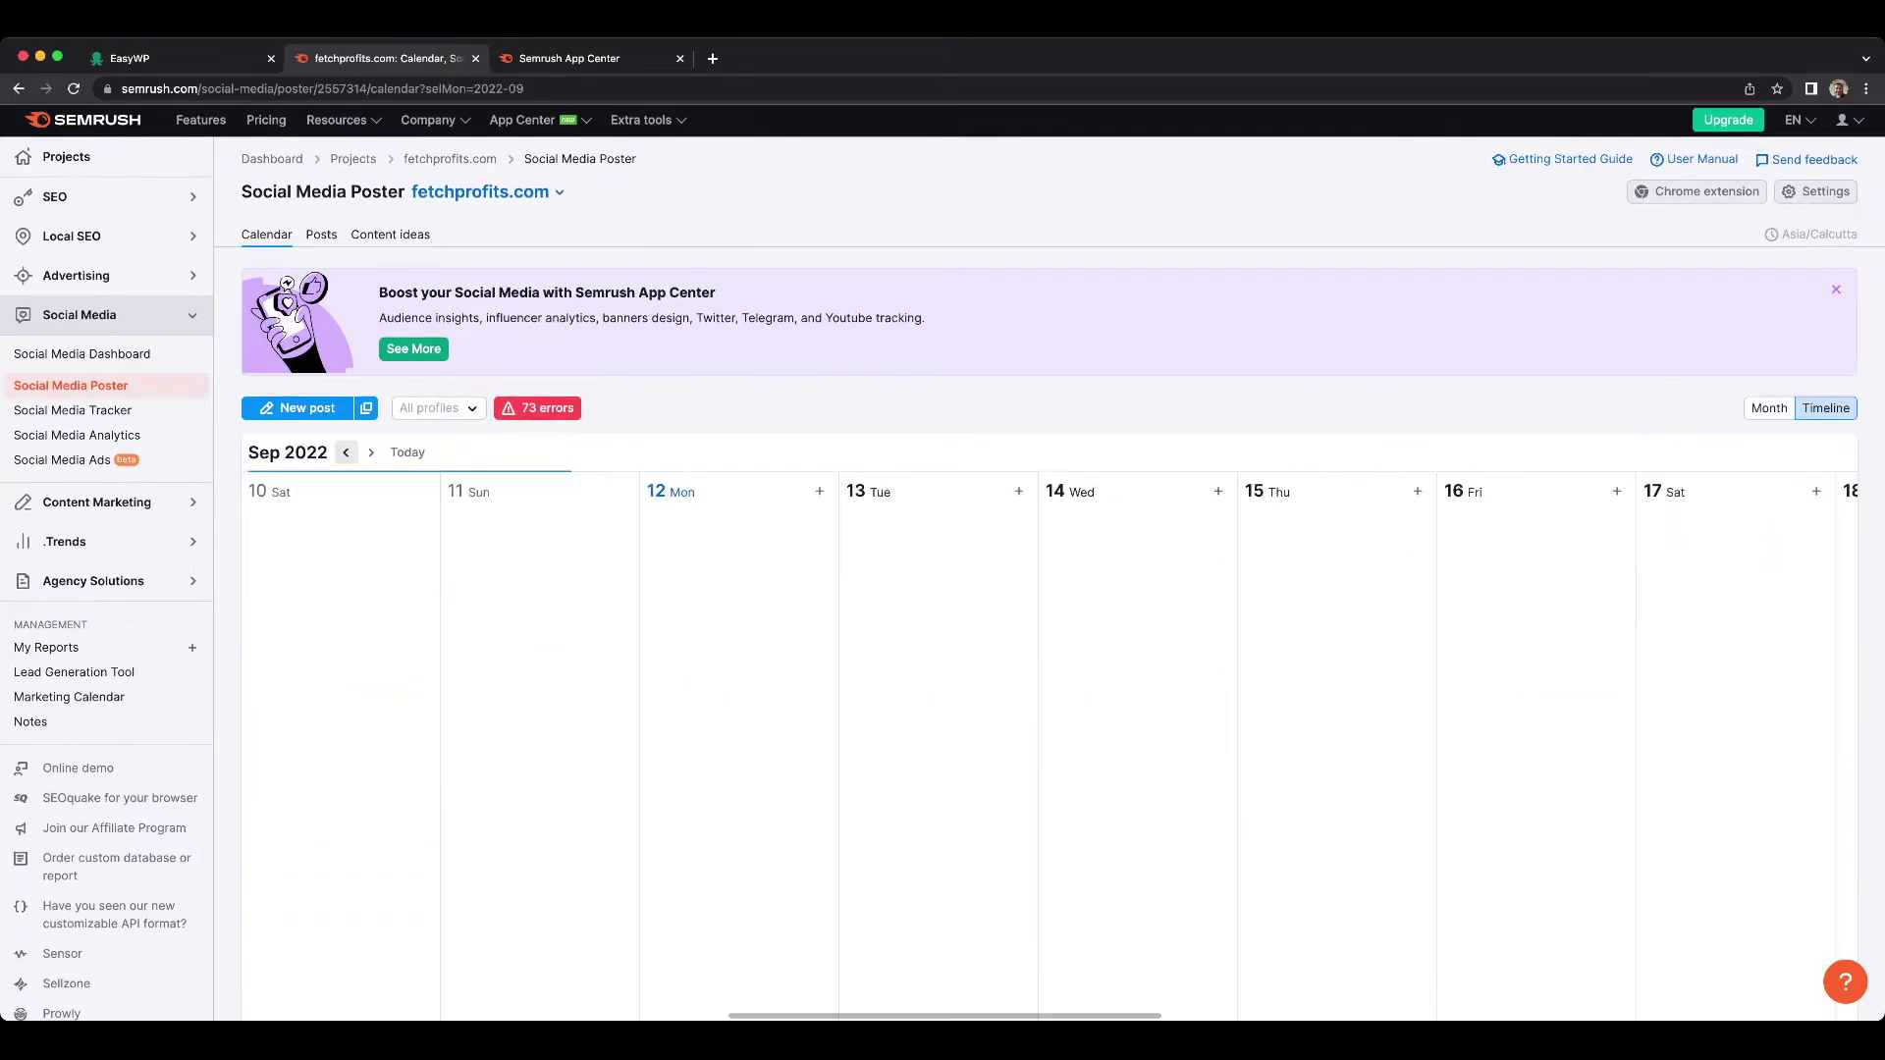
{"action": "left_click", "coordinate": [346, 452]}
{"action": "left_click", "coordinate": [371, 451]}
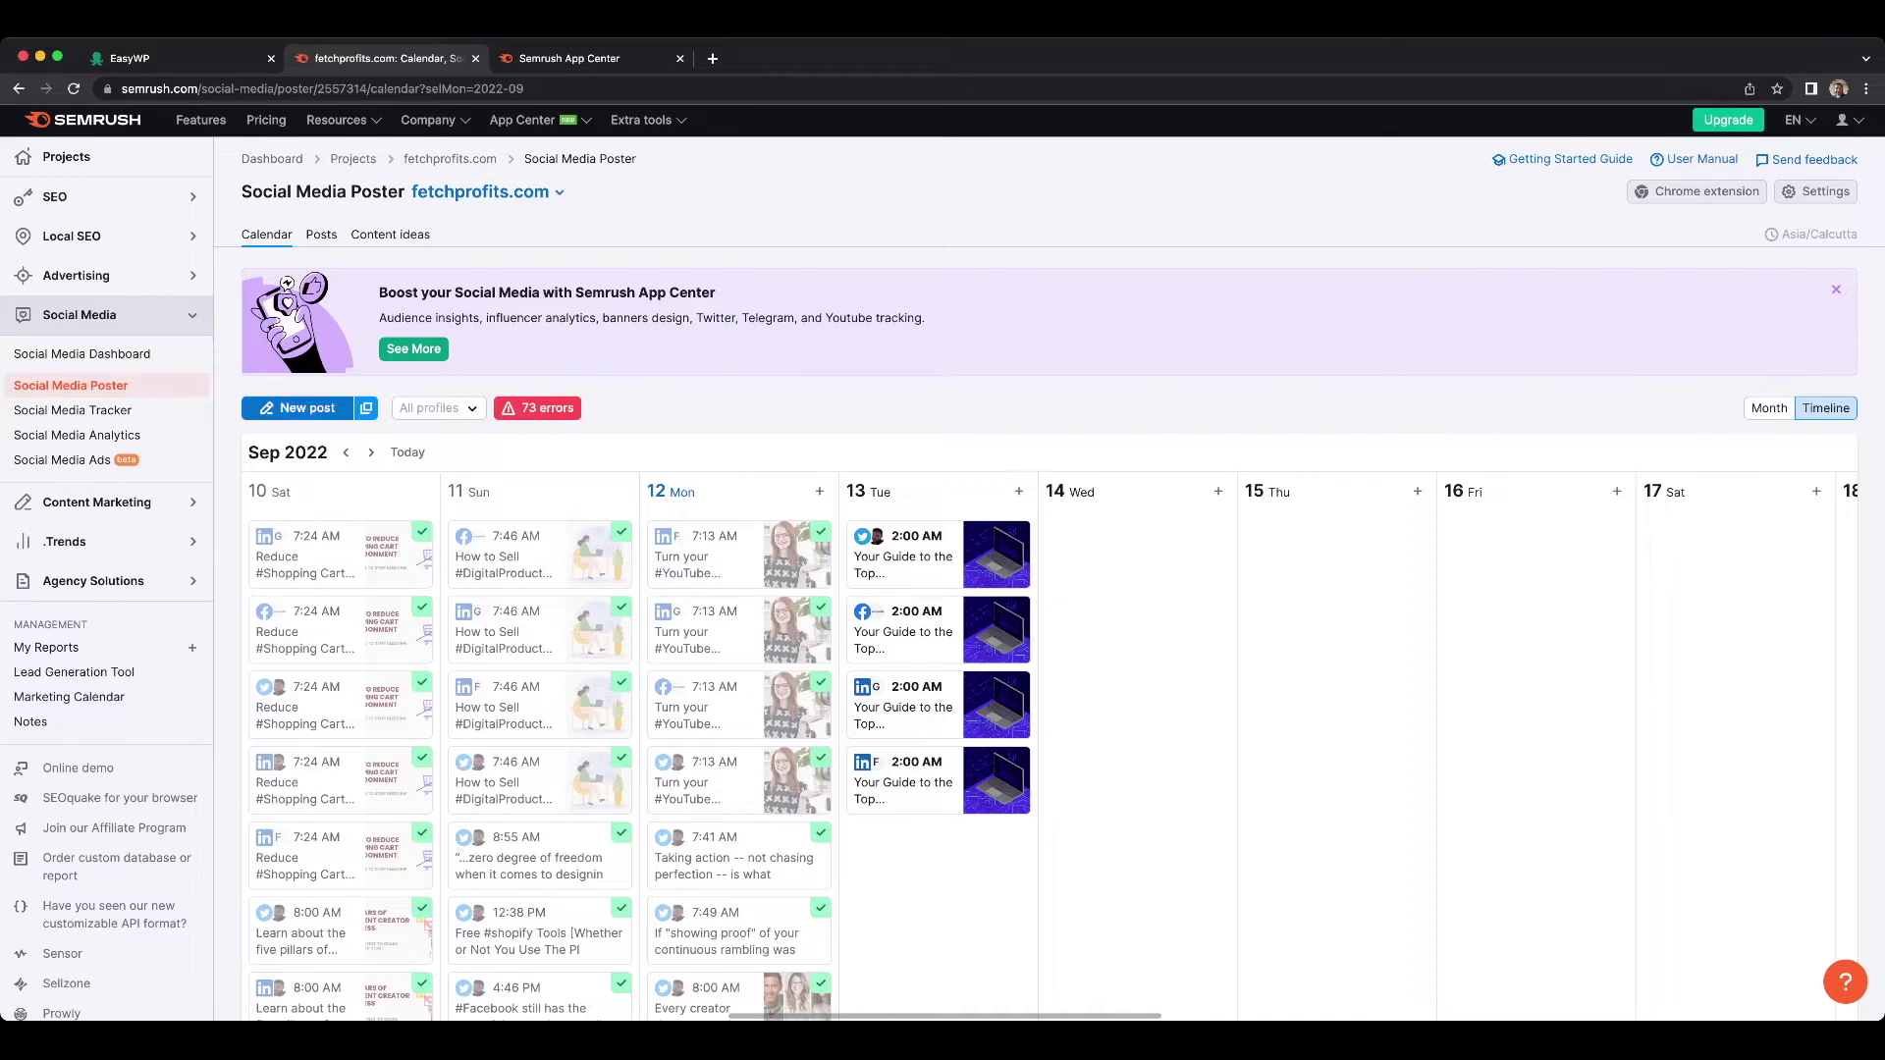
{"action": "left_click", "coordinate": [294, 407]}
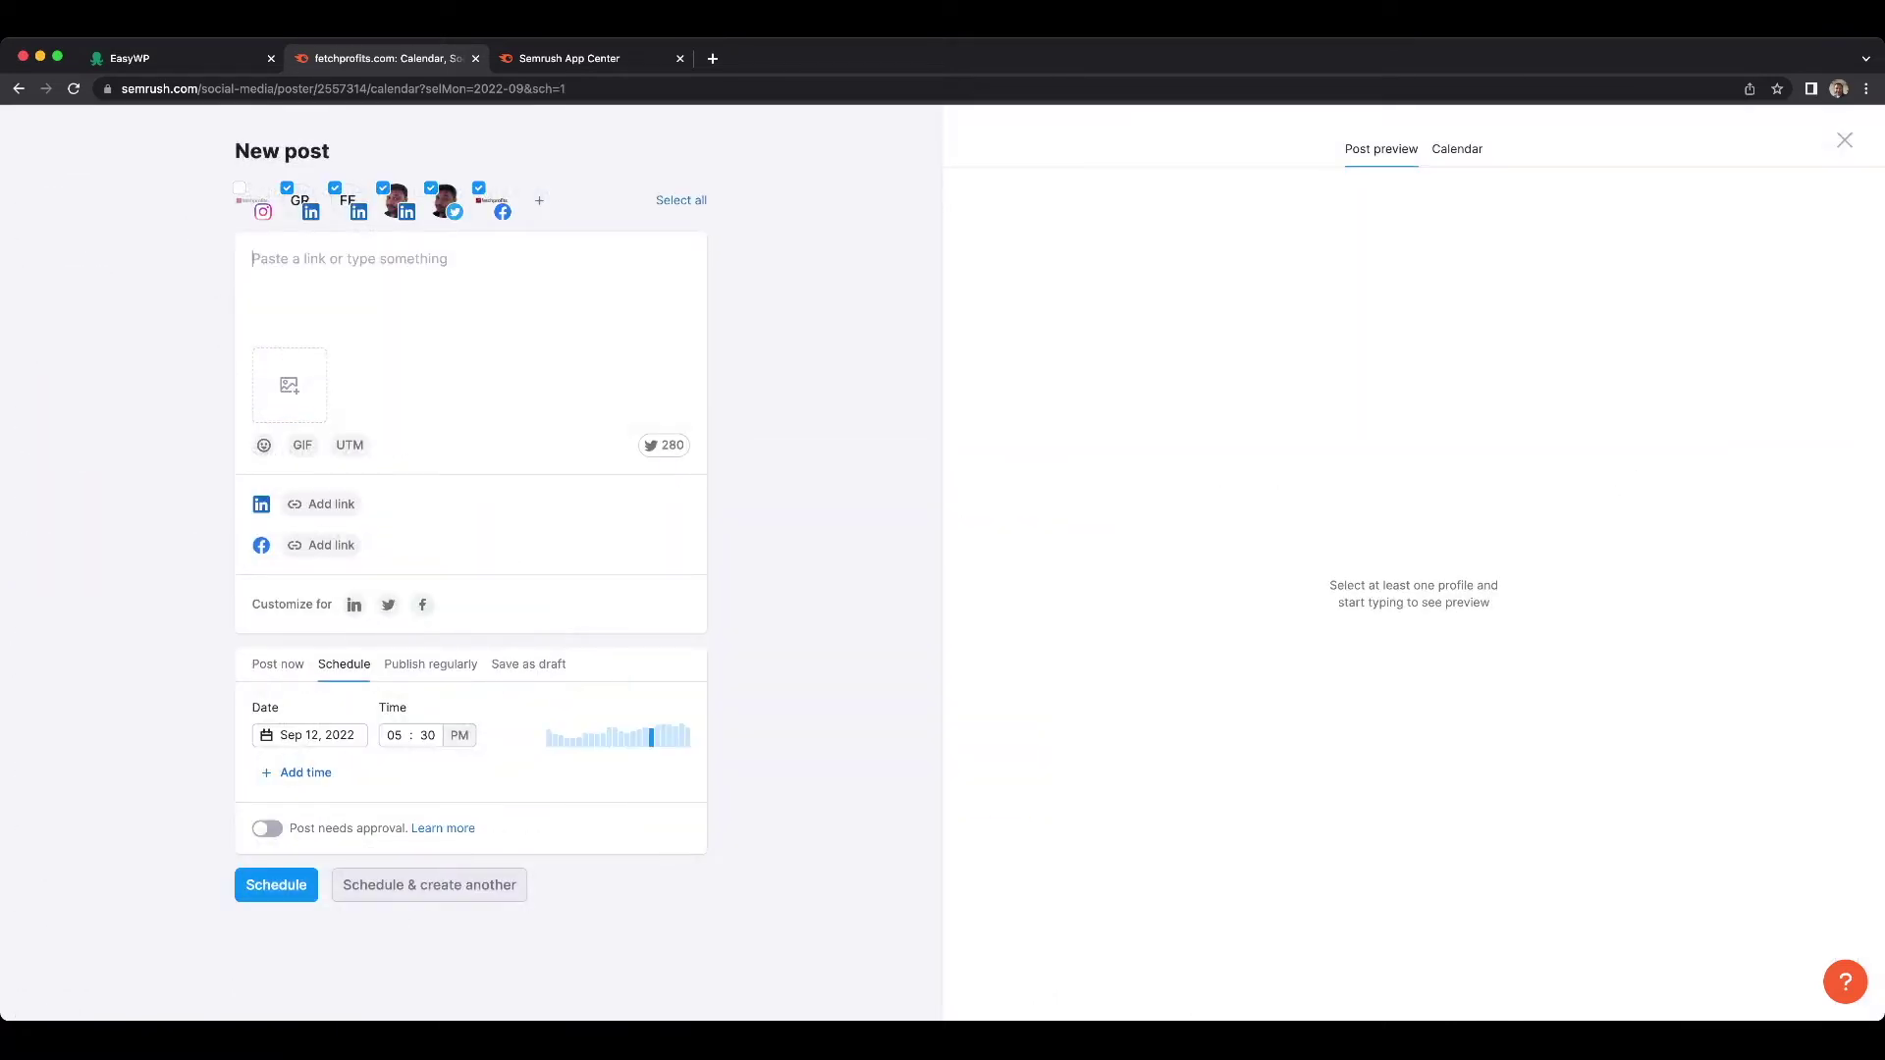
{"action": "type", "text": "gh"}
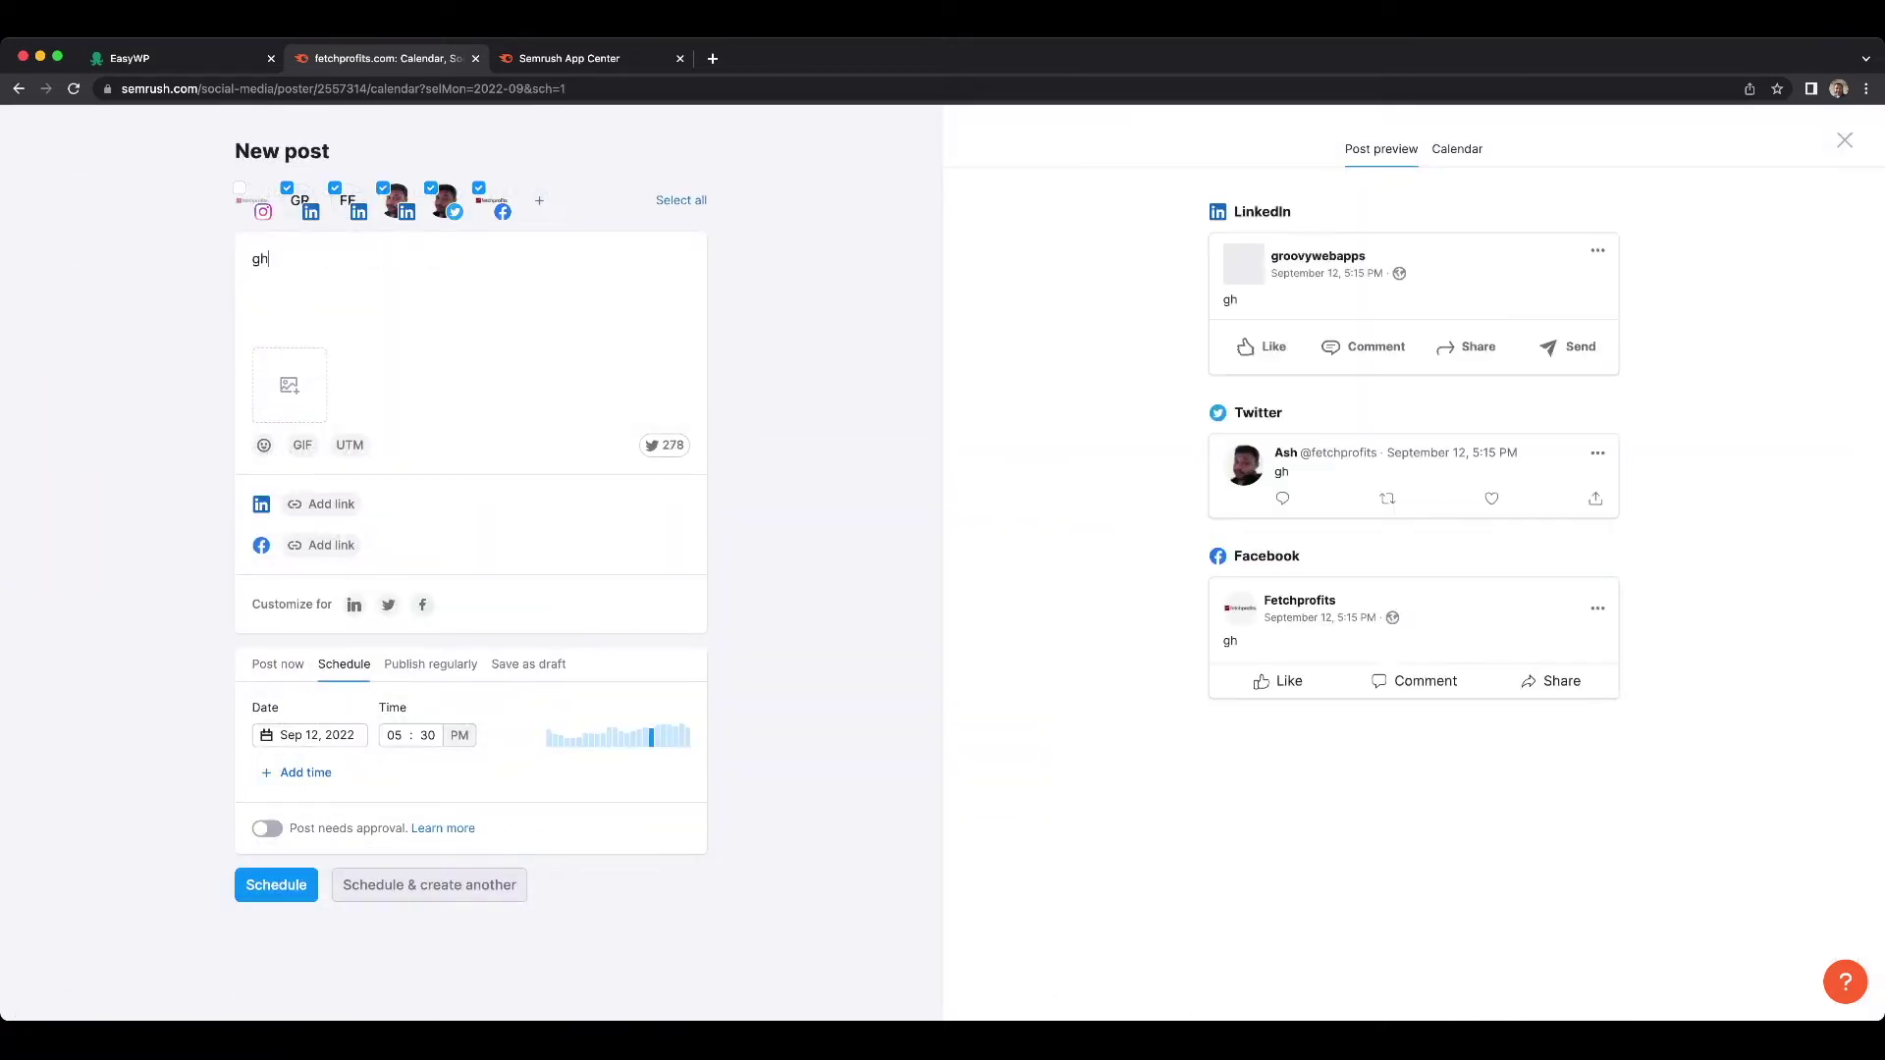
{"action": "type", "text": "ftfrfs htt"}
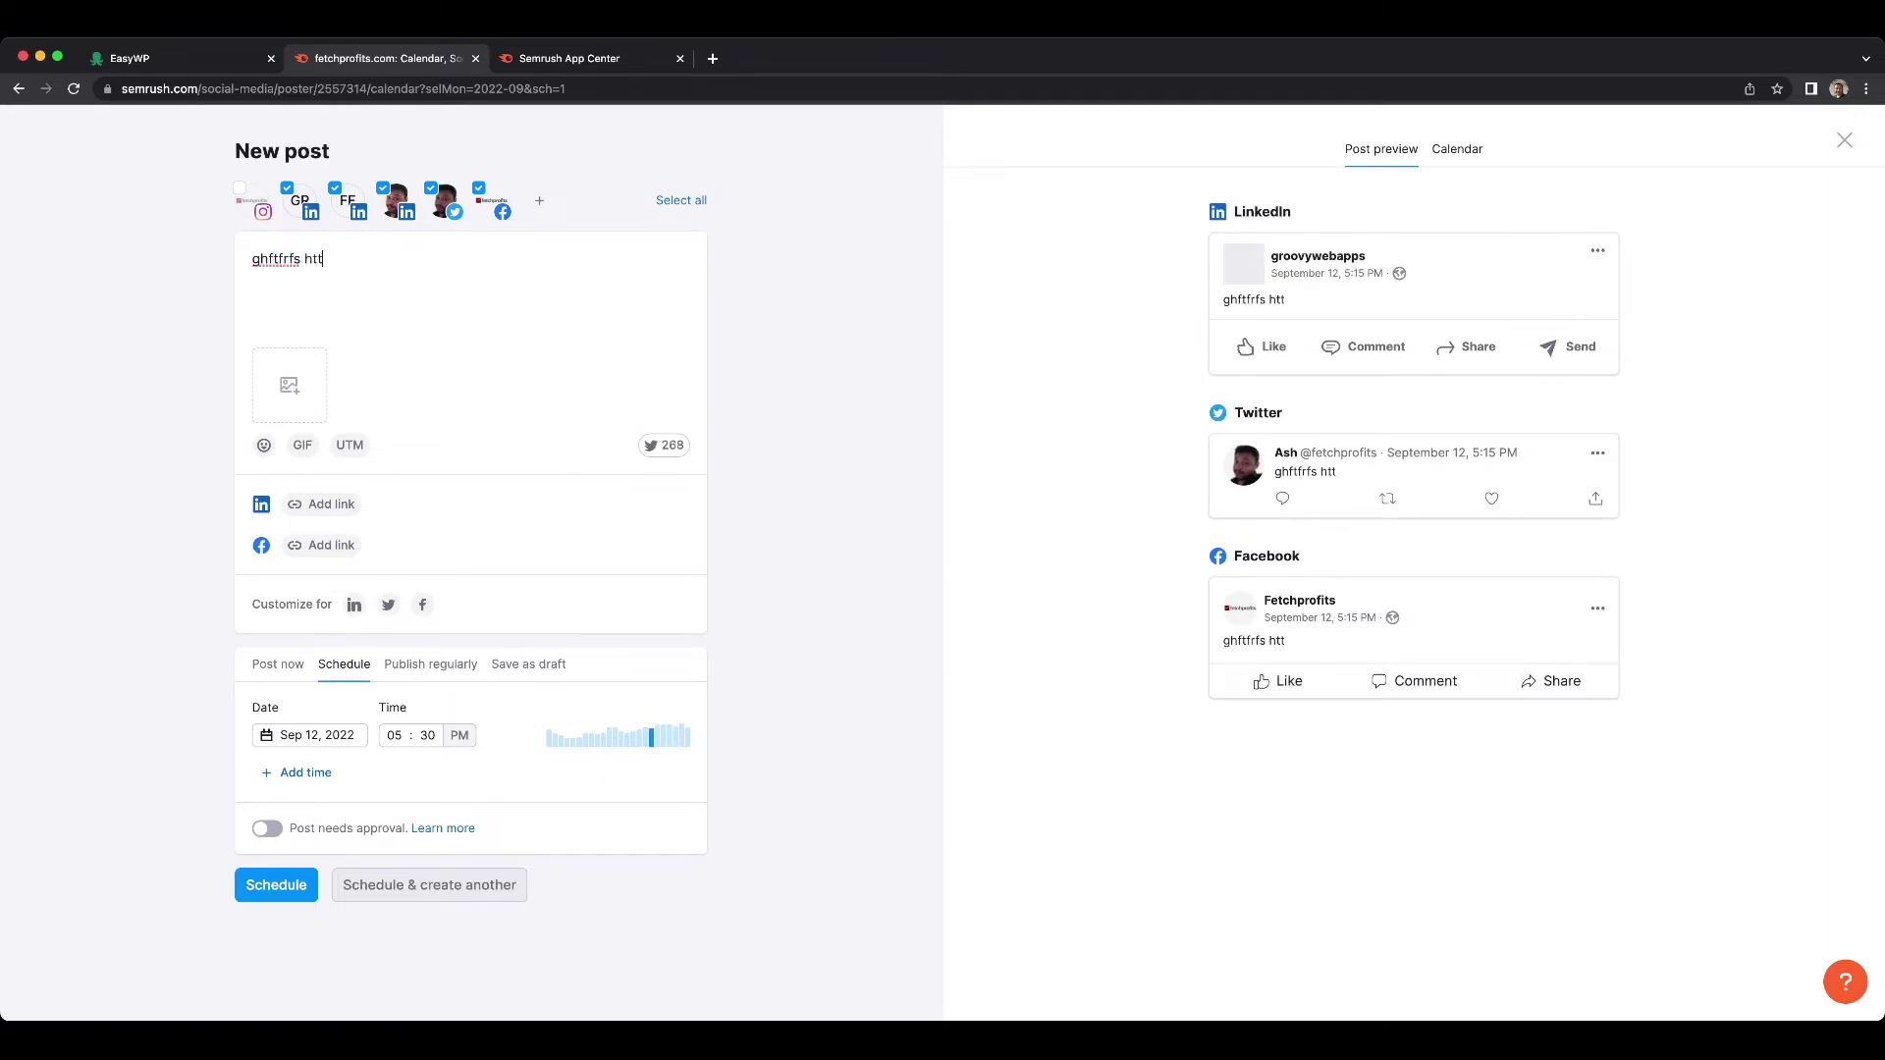
{"action": "type", "text": "ps://fetch"}
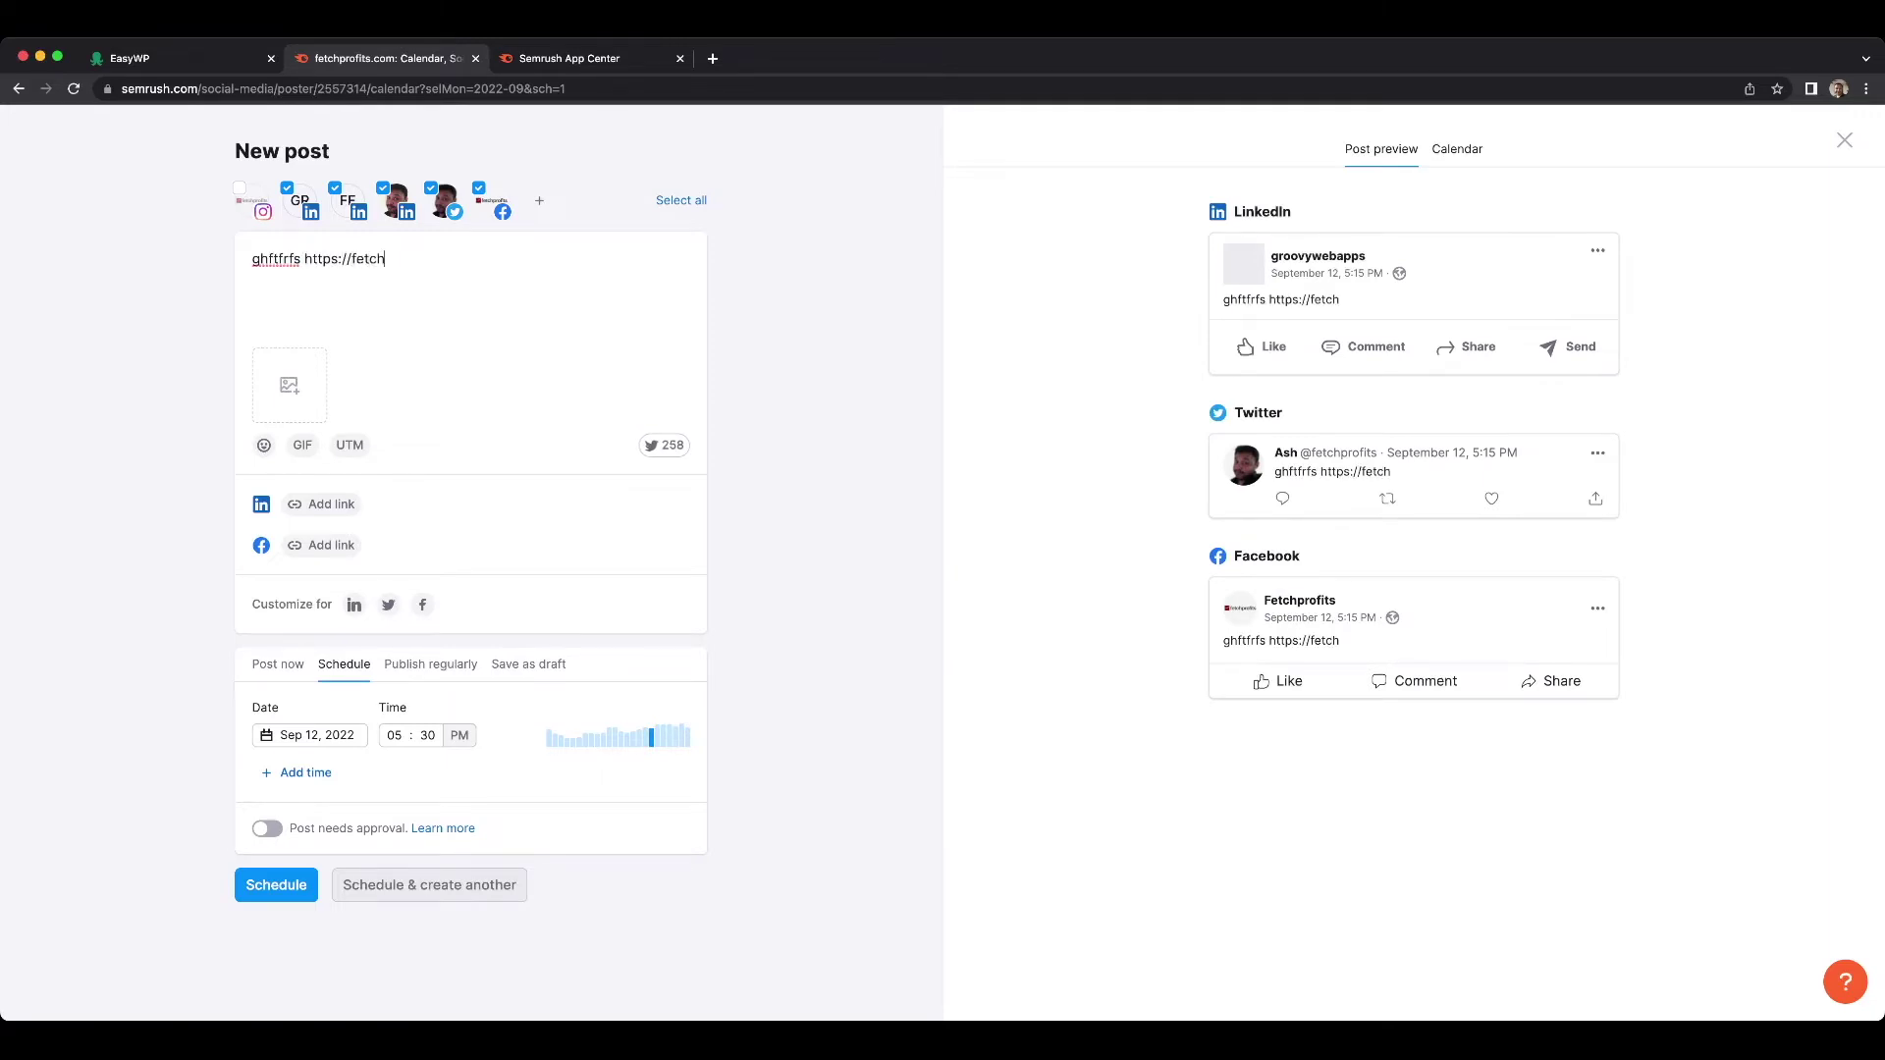
{"action": "type", "text": "profits.com"}
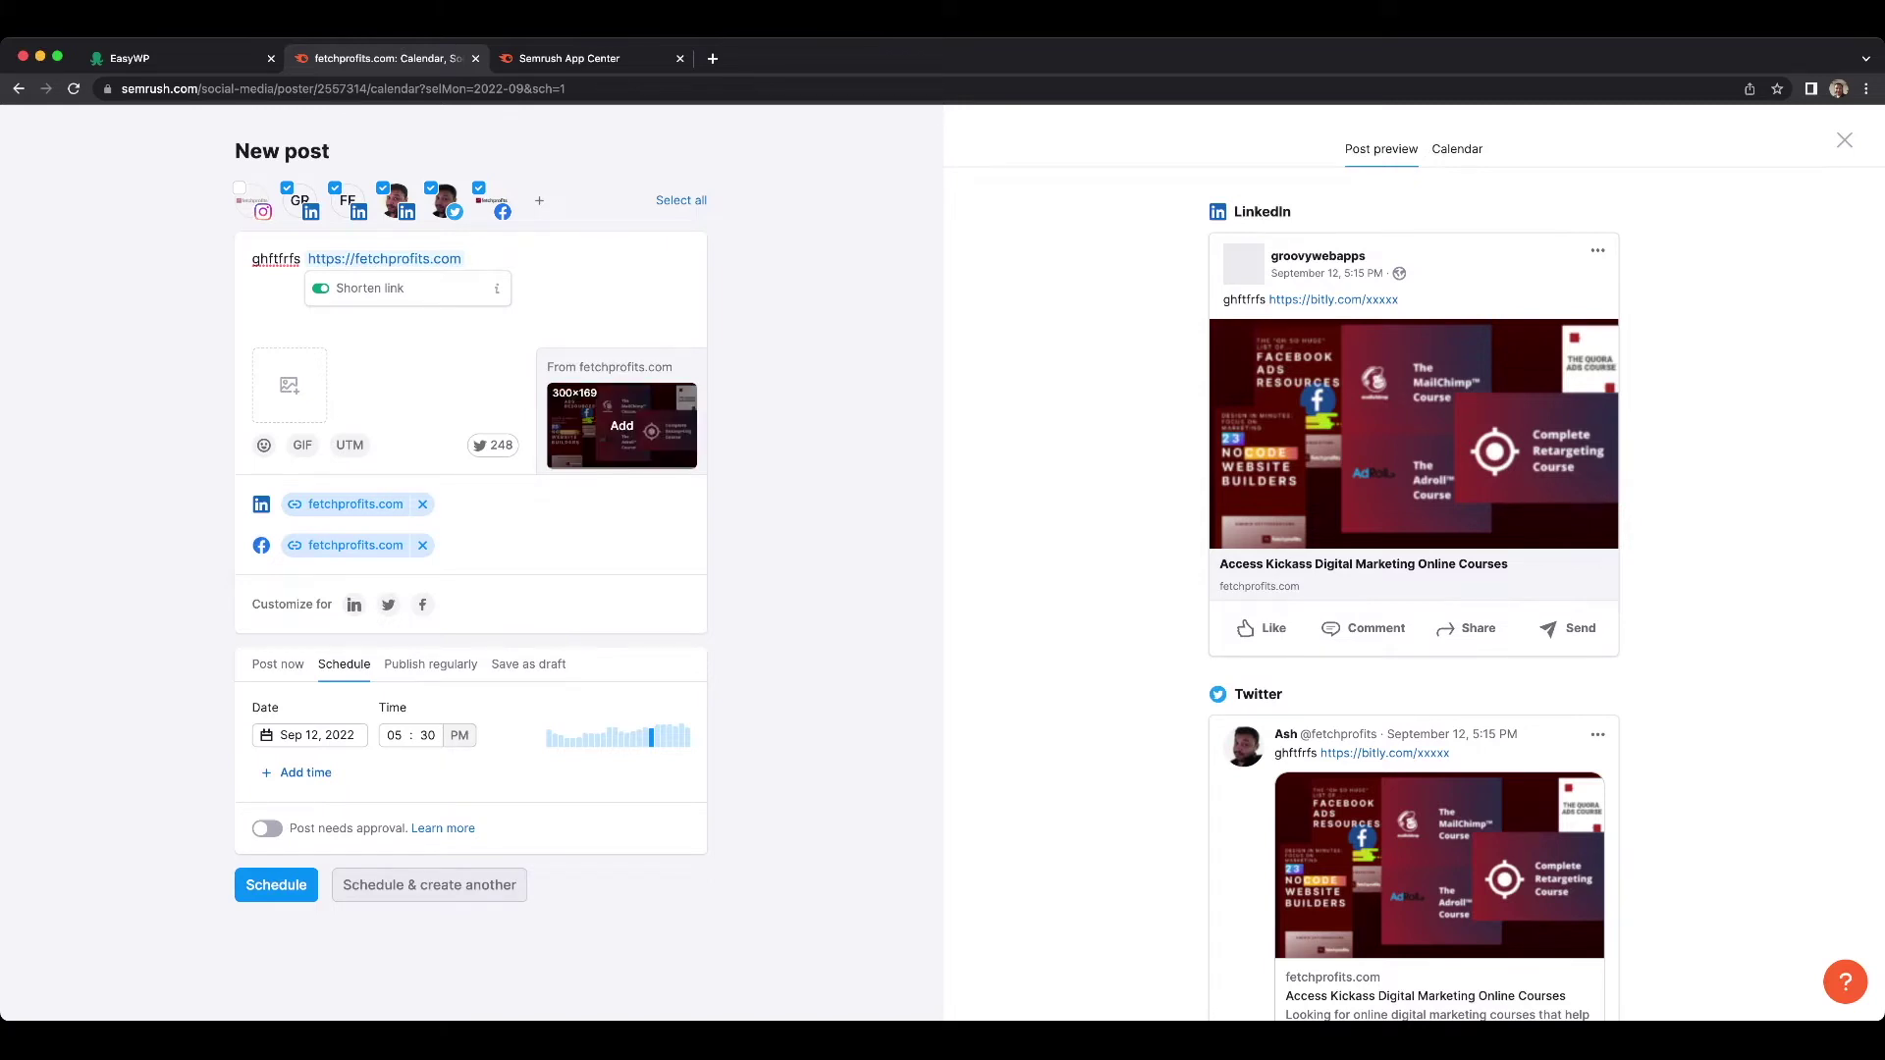
Attach the fetchprofits.com link preview image, then remove it again.
{"action": "left_click", "coordinate": [621, 425]}
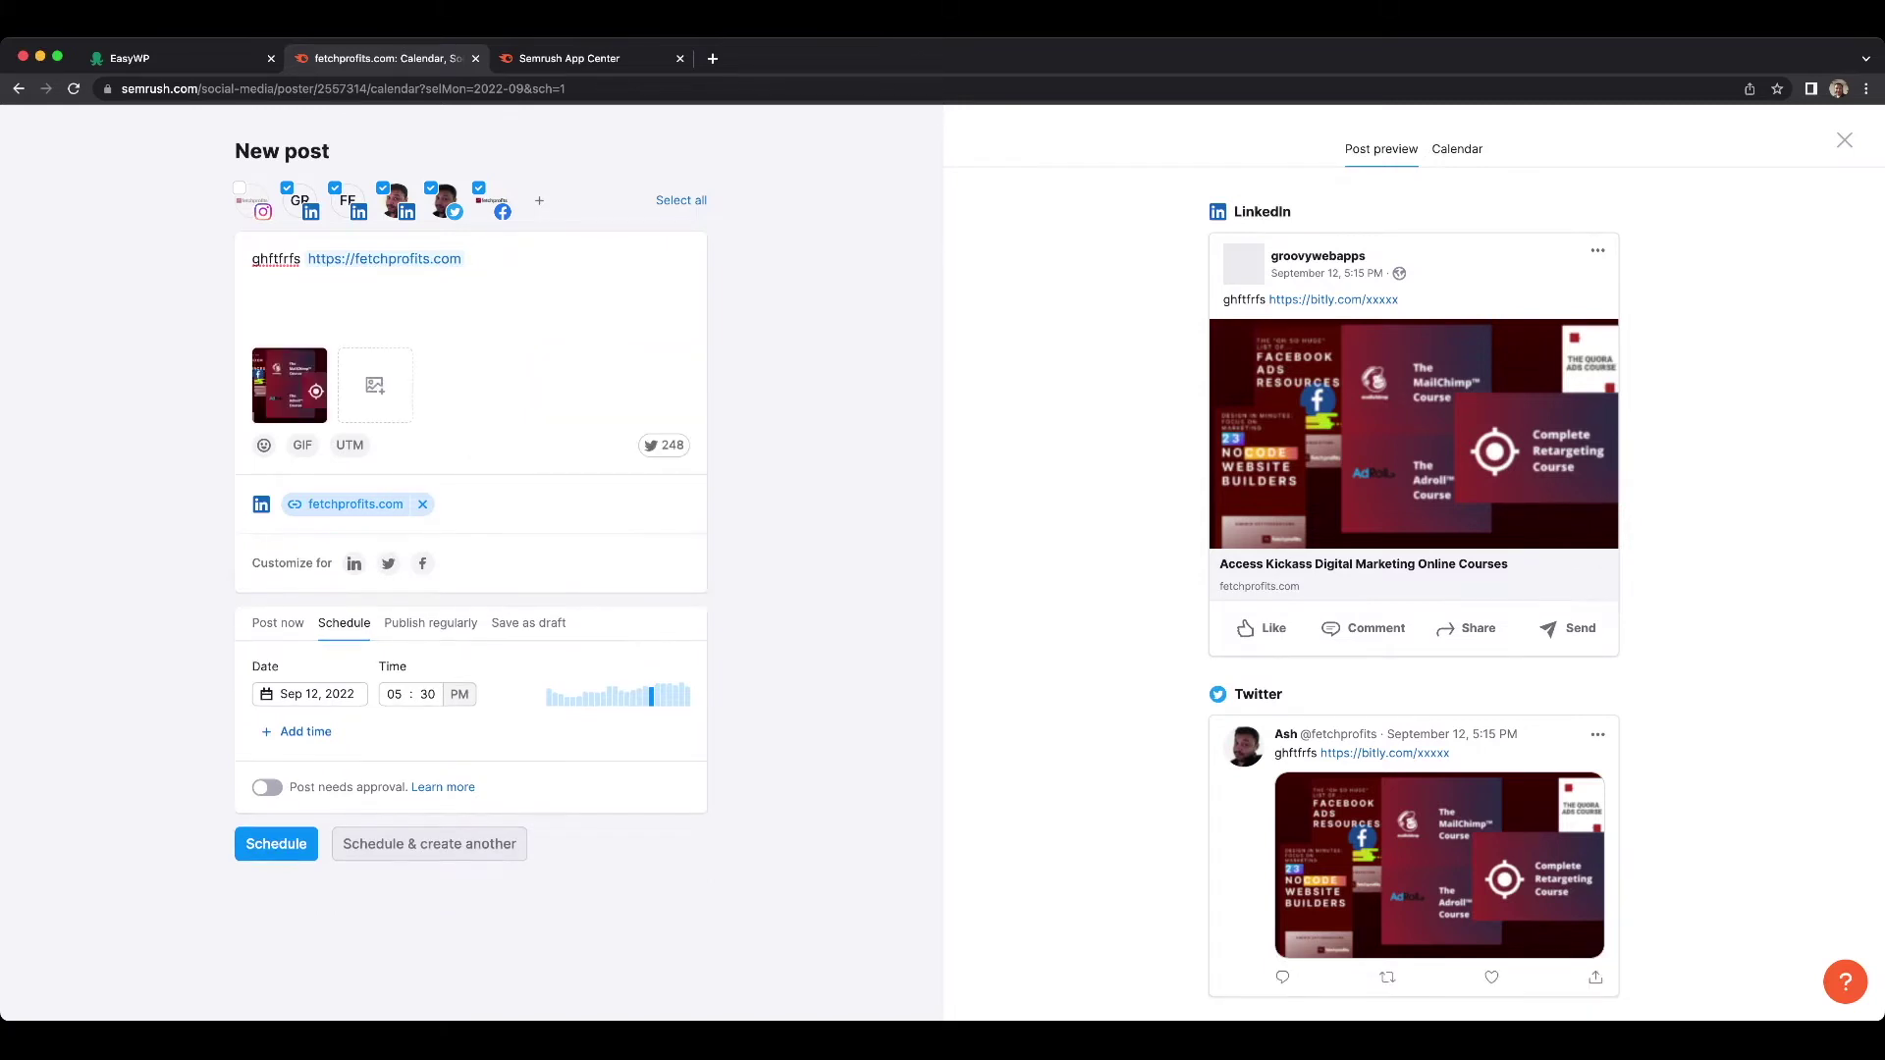
{"action": "mouse_move", "coordinate": [290, 388]}
{"action": "left_click", "coordinate": [302, 406]}
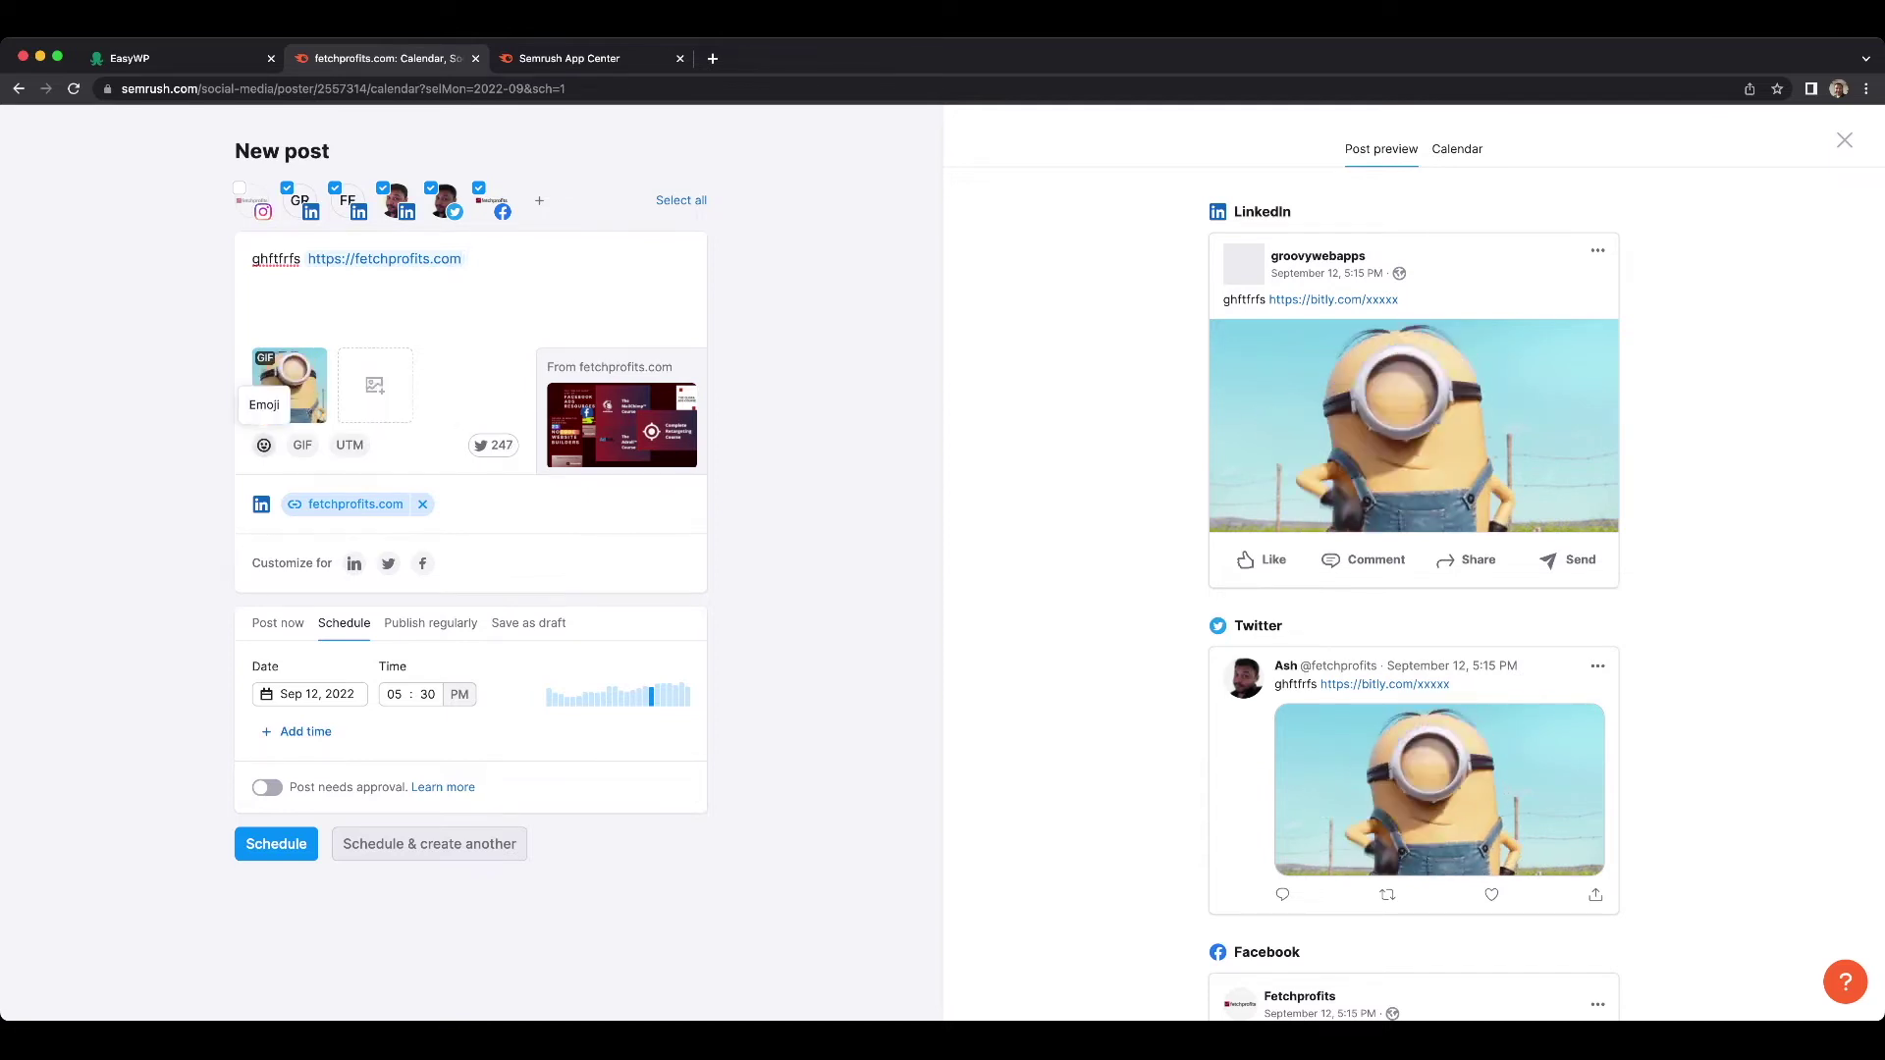
Append a grinning face emoji and create a separate LinkedIn version of the post text.
{"action": "left_click", "coordinate": [264, 445]}
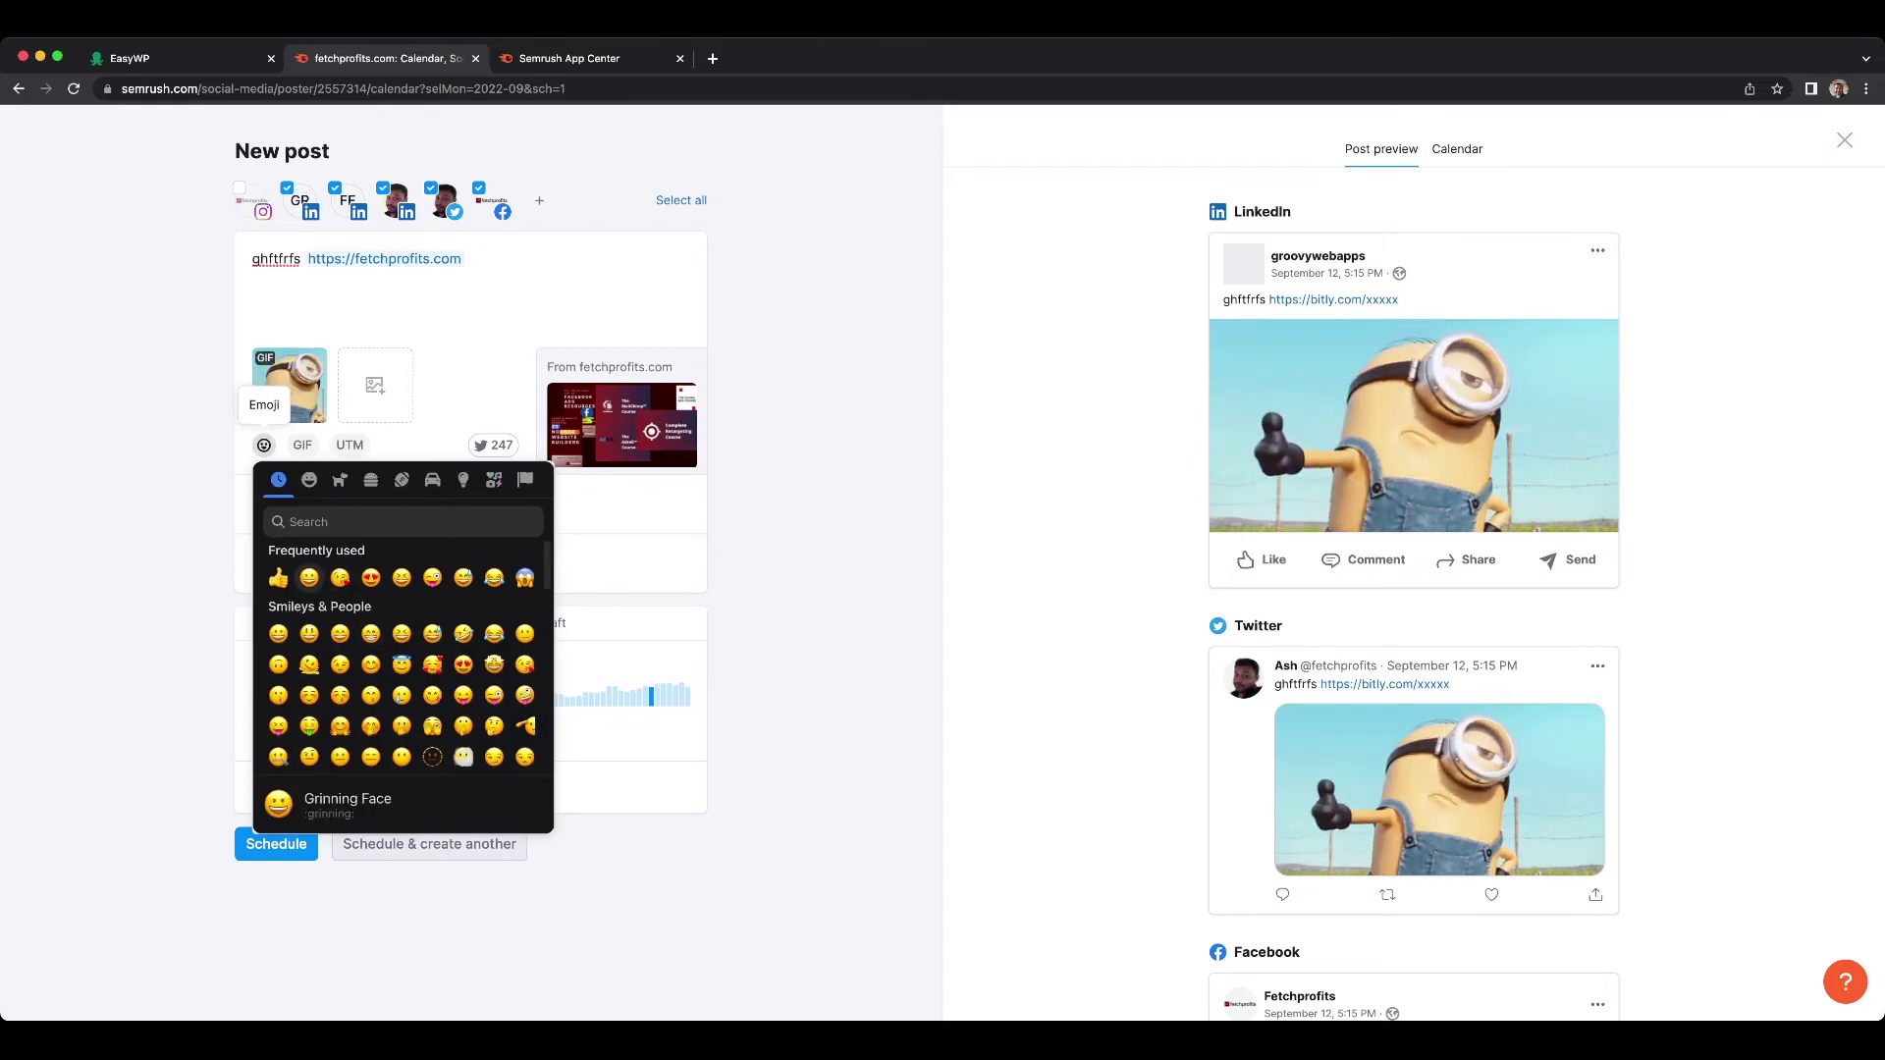
{"action": "left_click", "coordinate": [309, 578]}
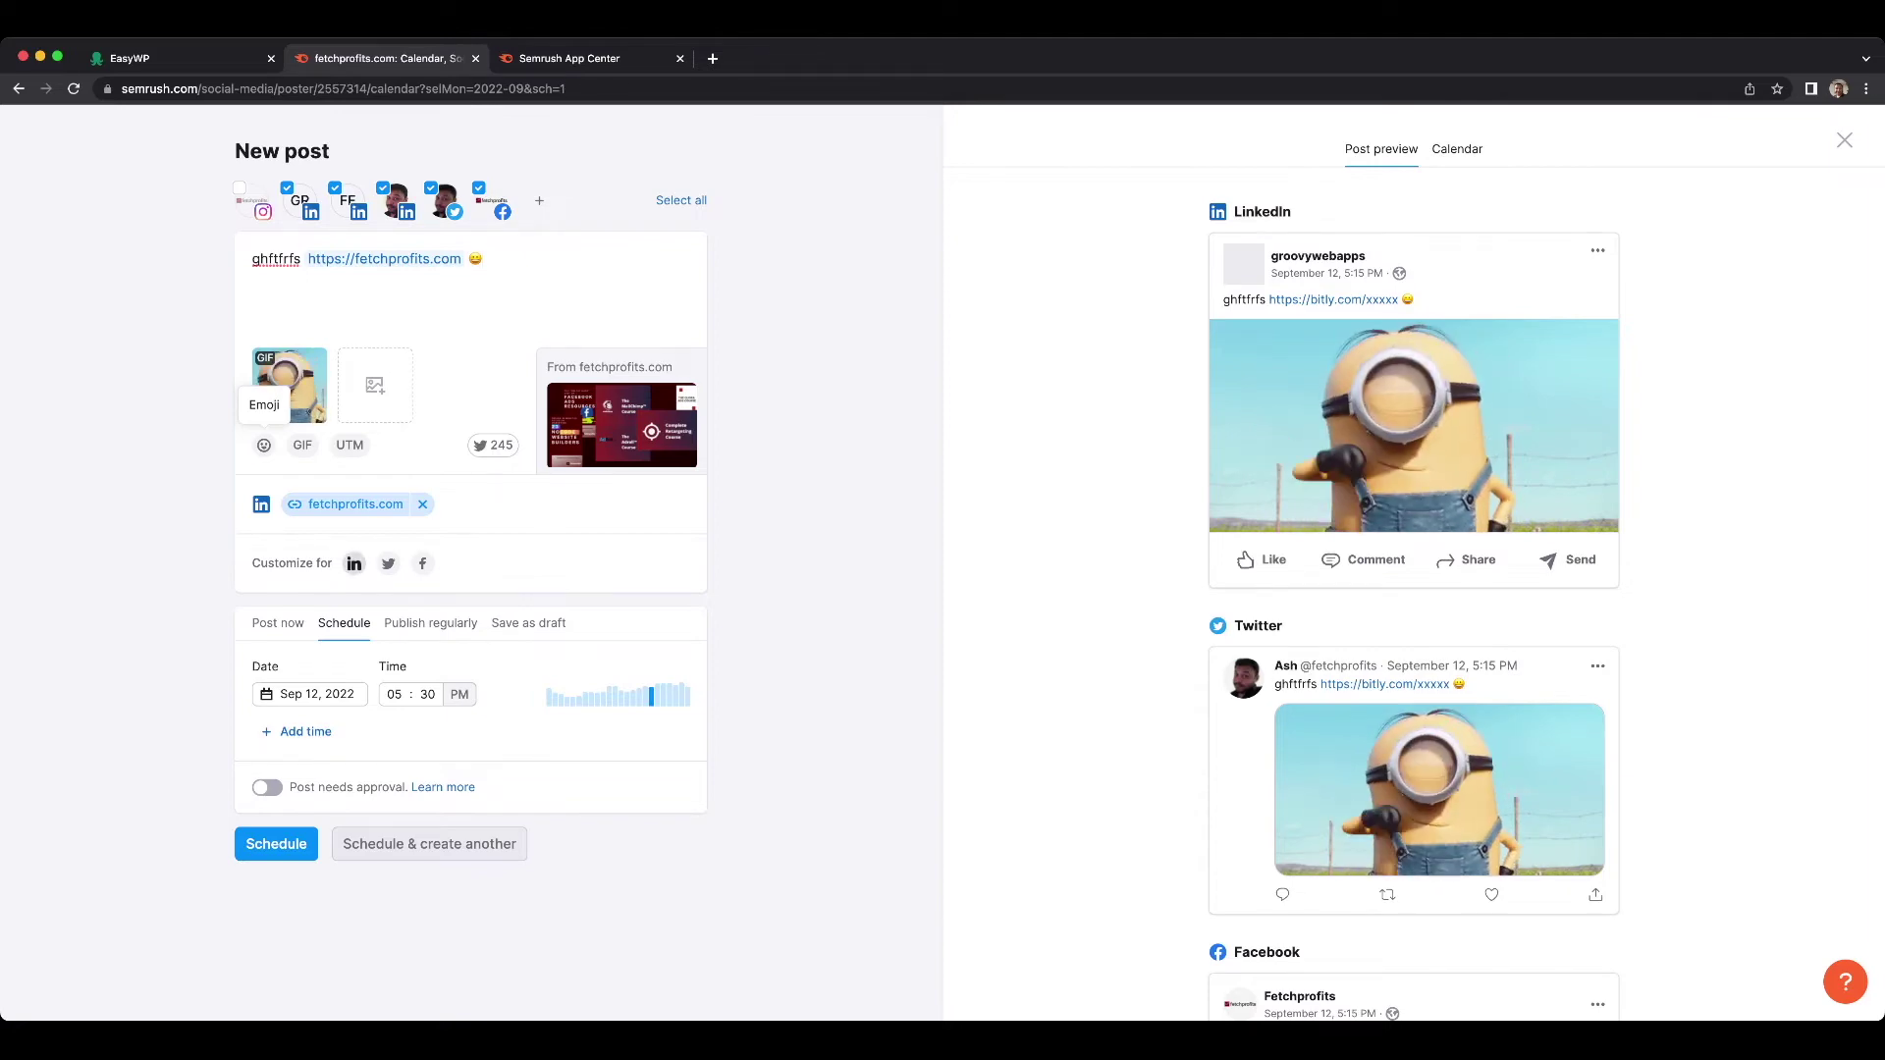
{"action": "left_click", "coordinate": [354, 563]}
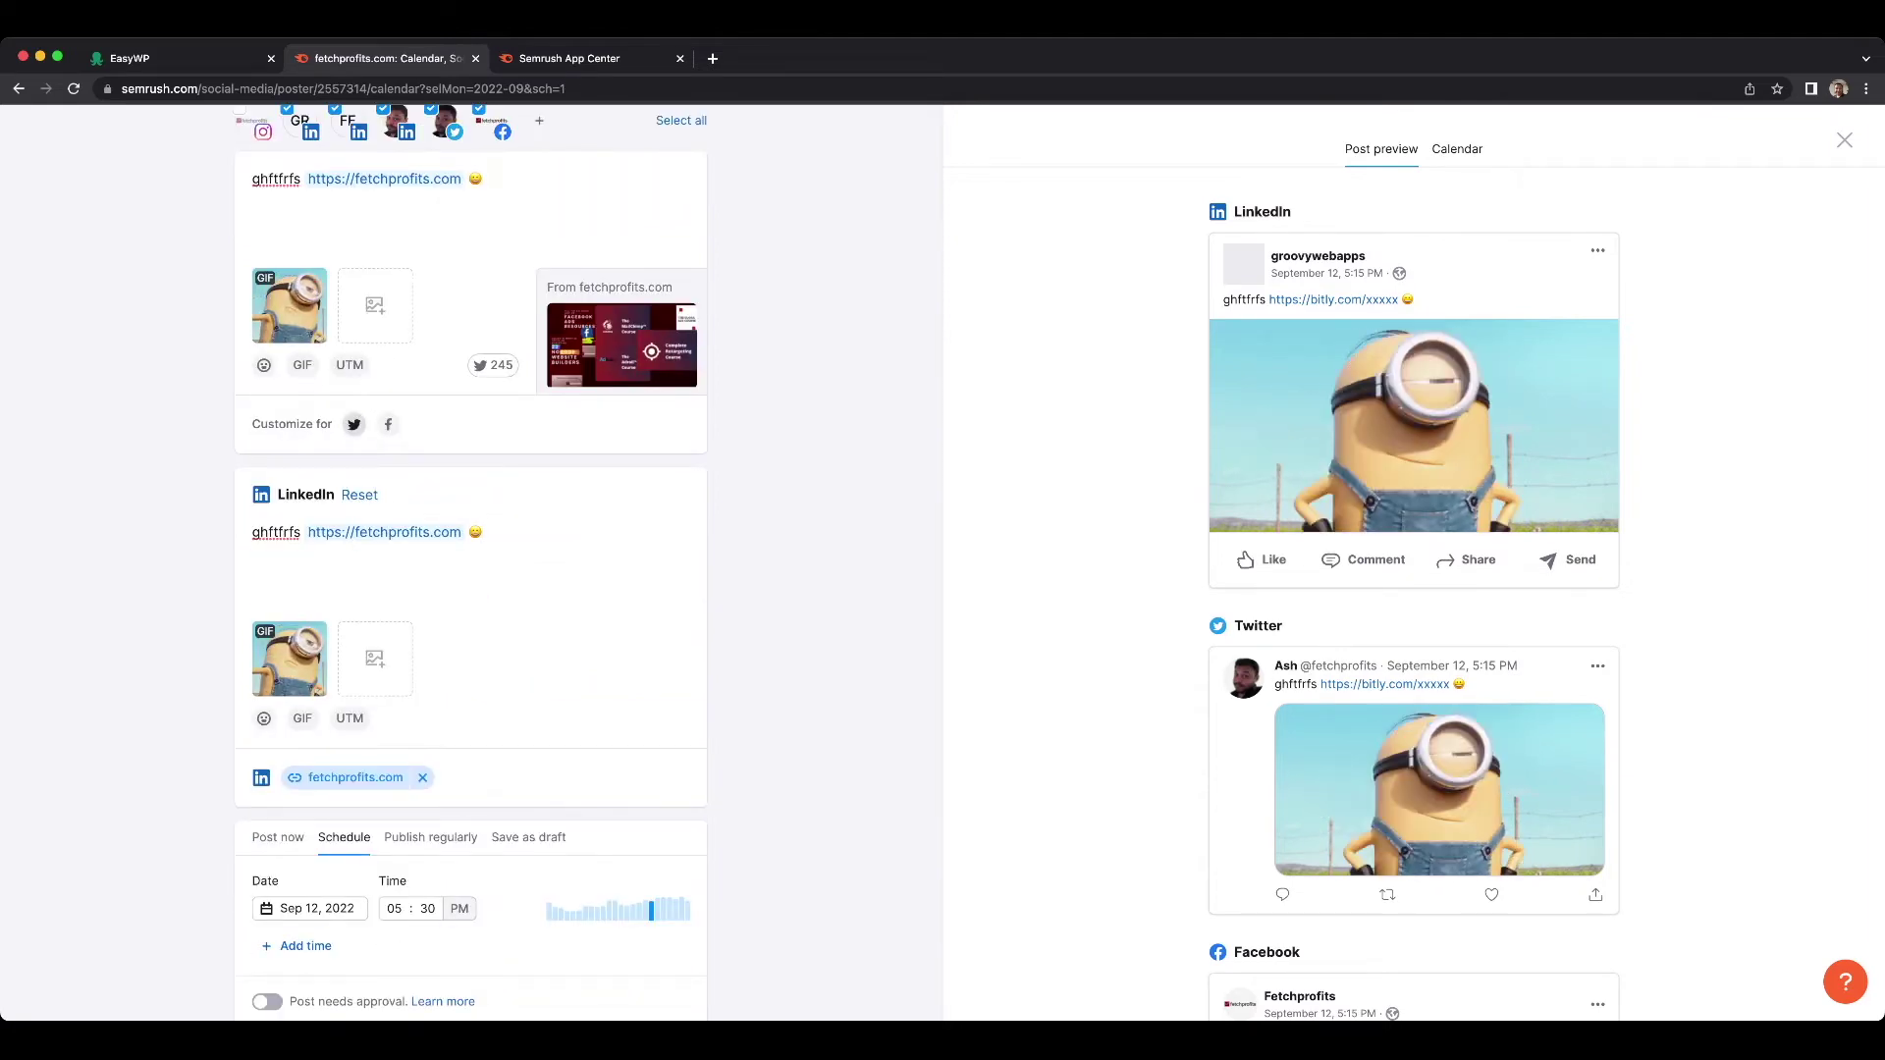
{"action": "scroll", "coordinate": [472, 560], "scroll_direction": "up", "scroll_amount": 5}
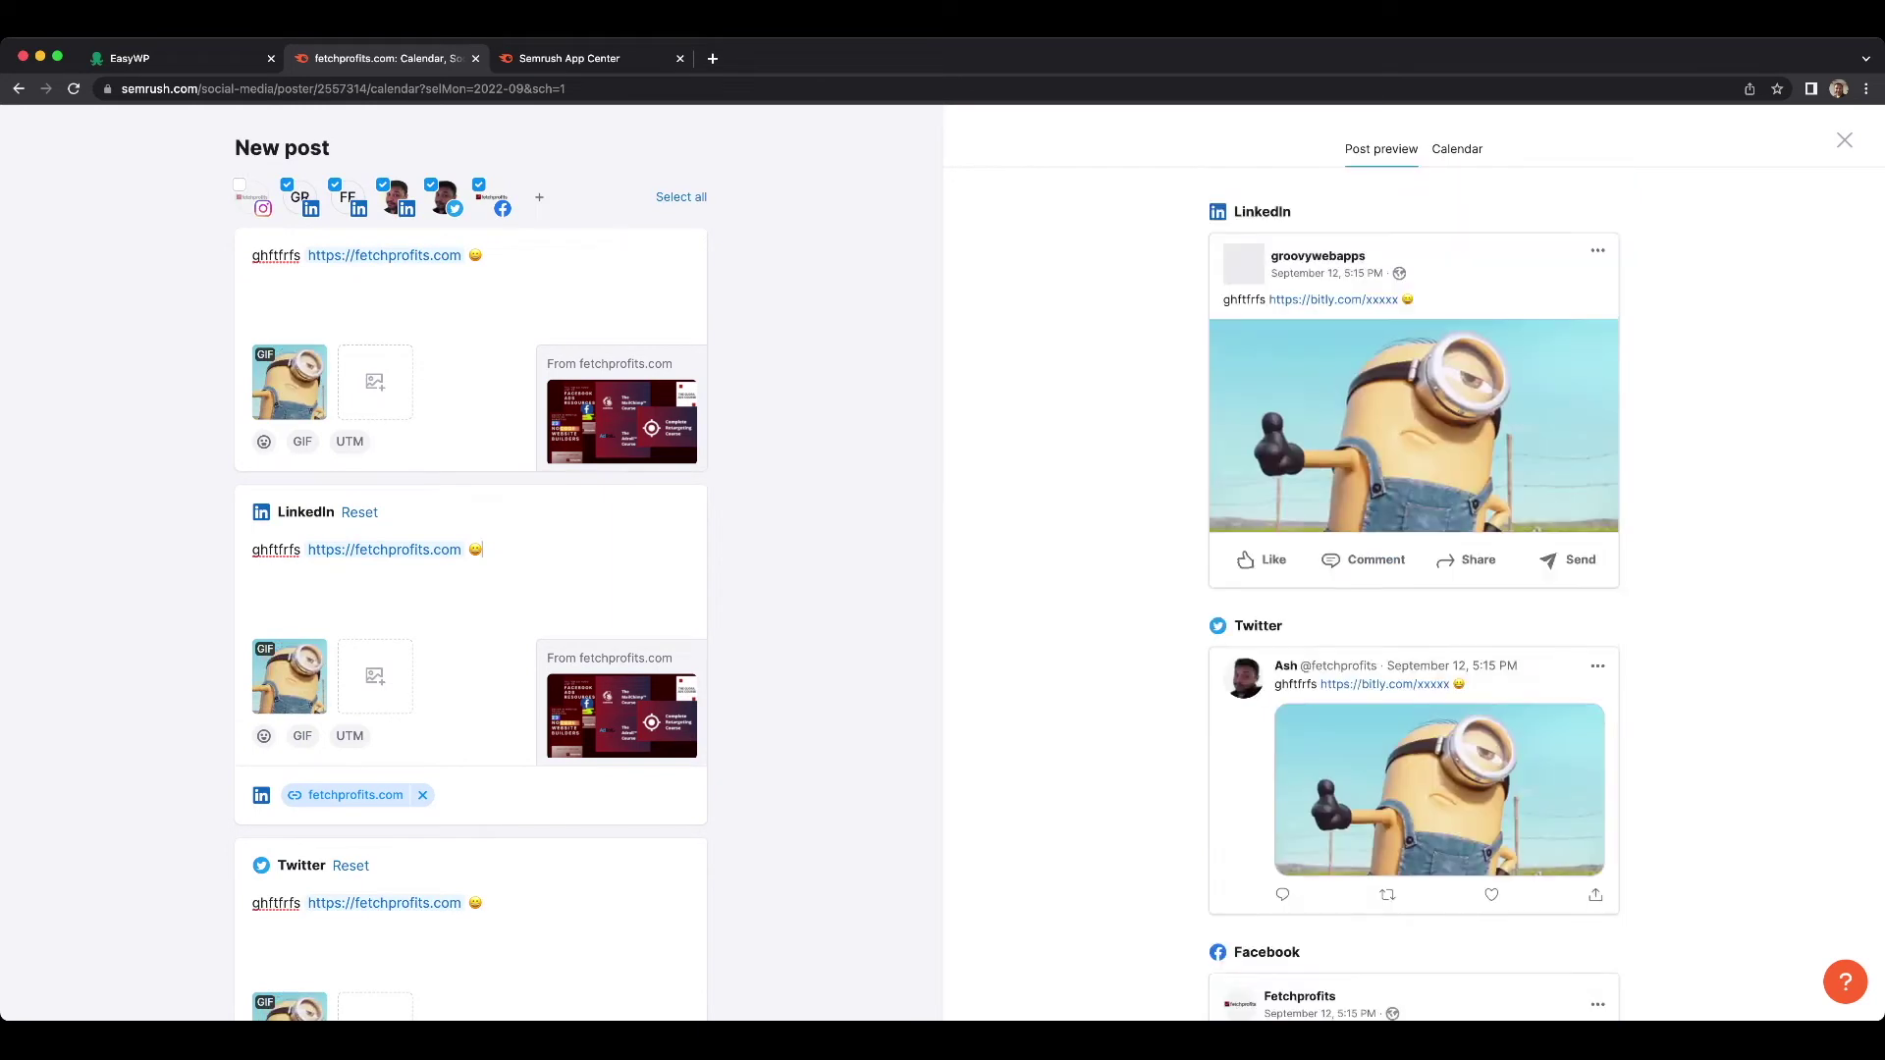
{"action": "type", "text": "@"}
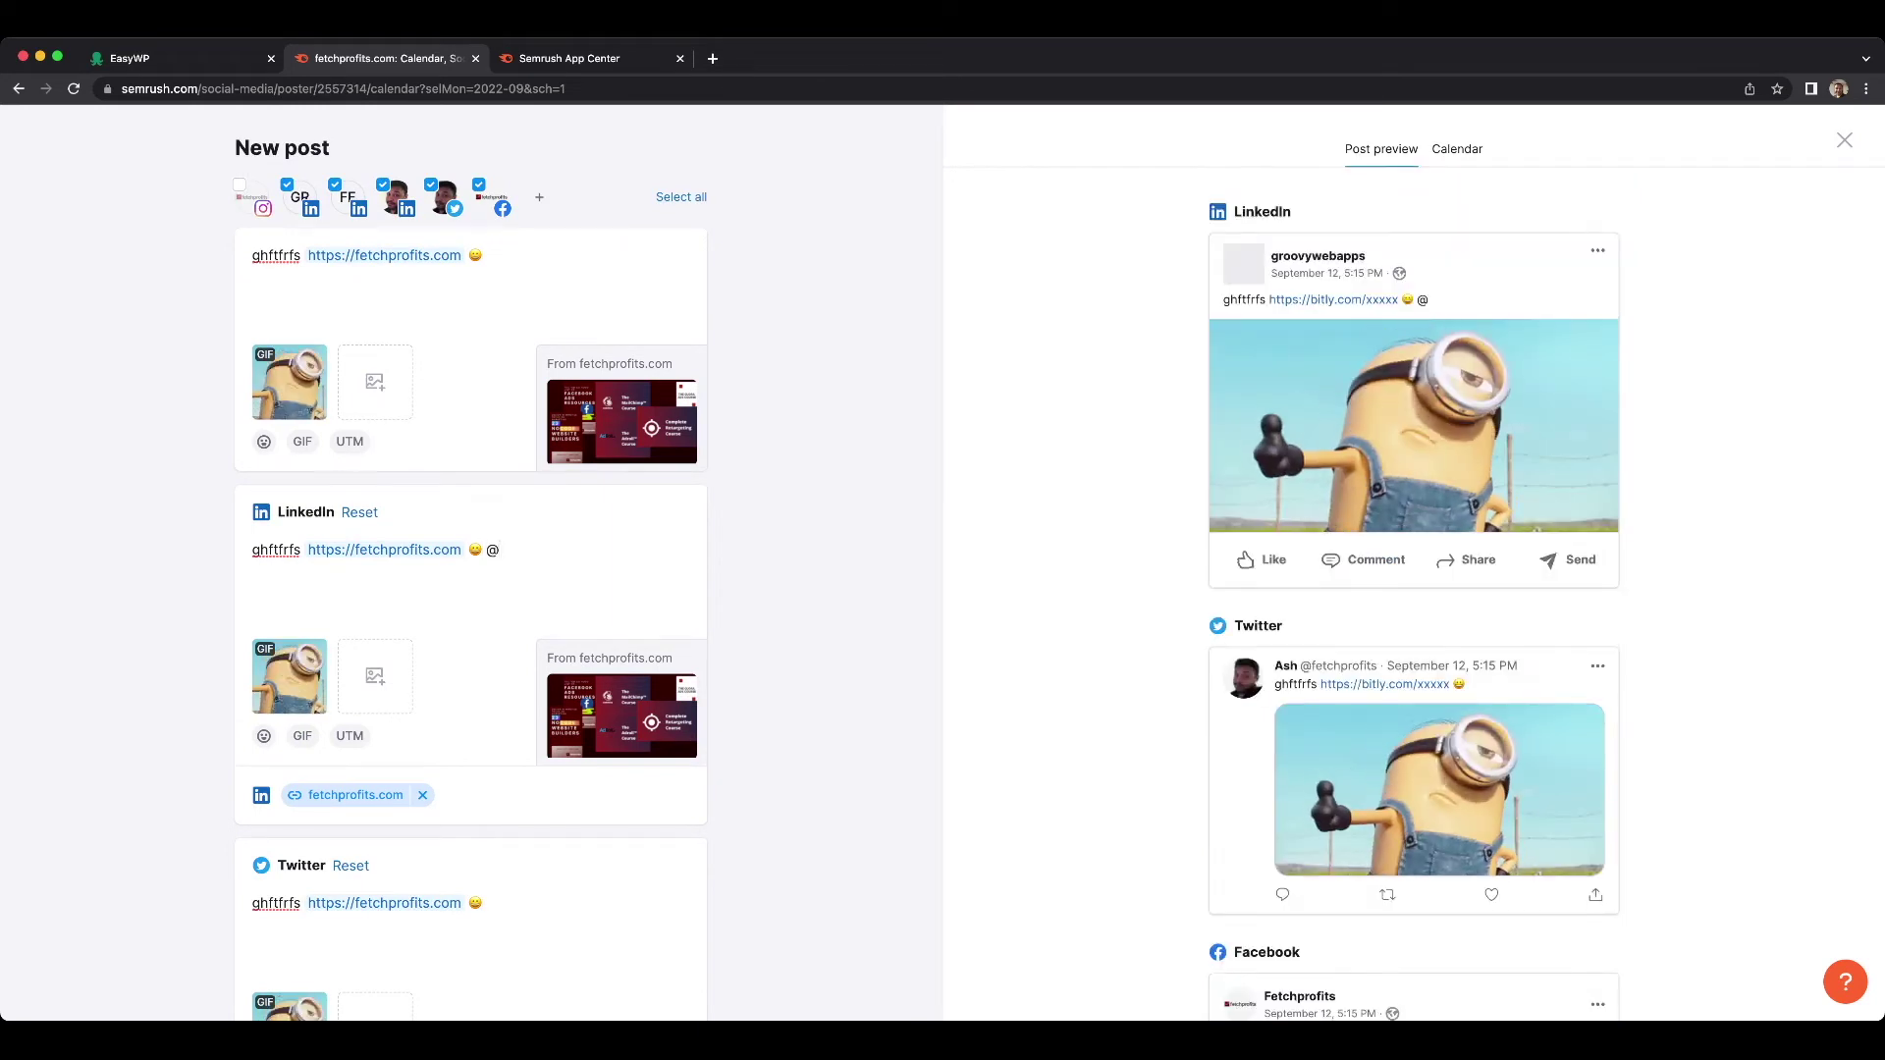
{"action": "type", "text": "fetchprofit"}
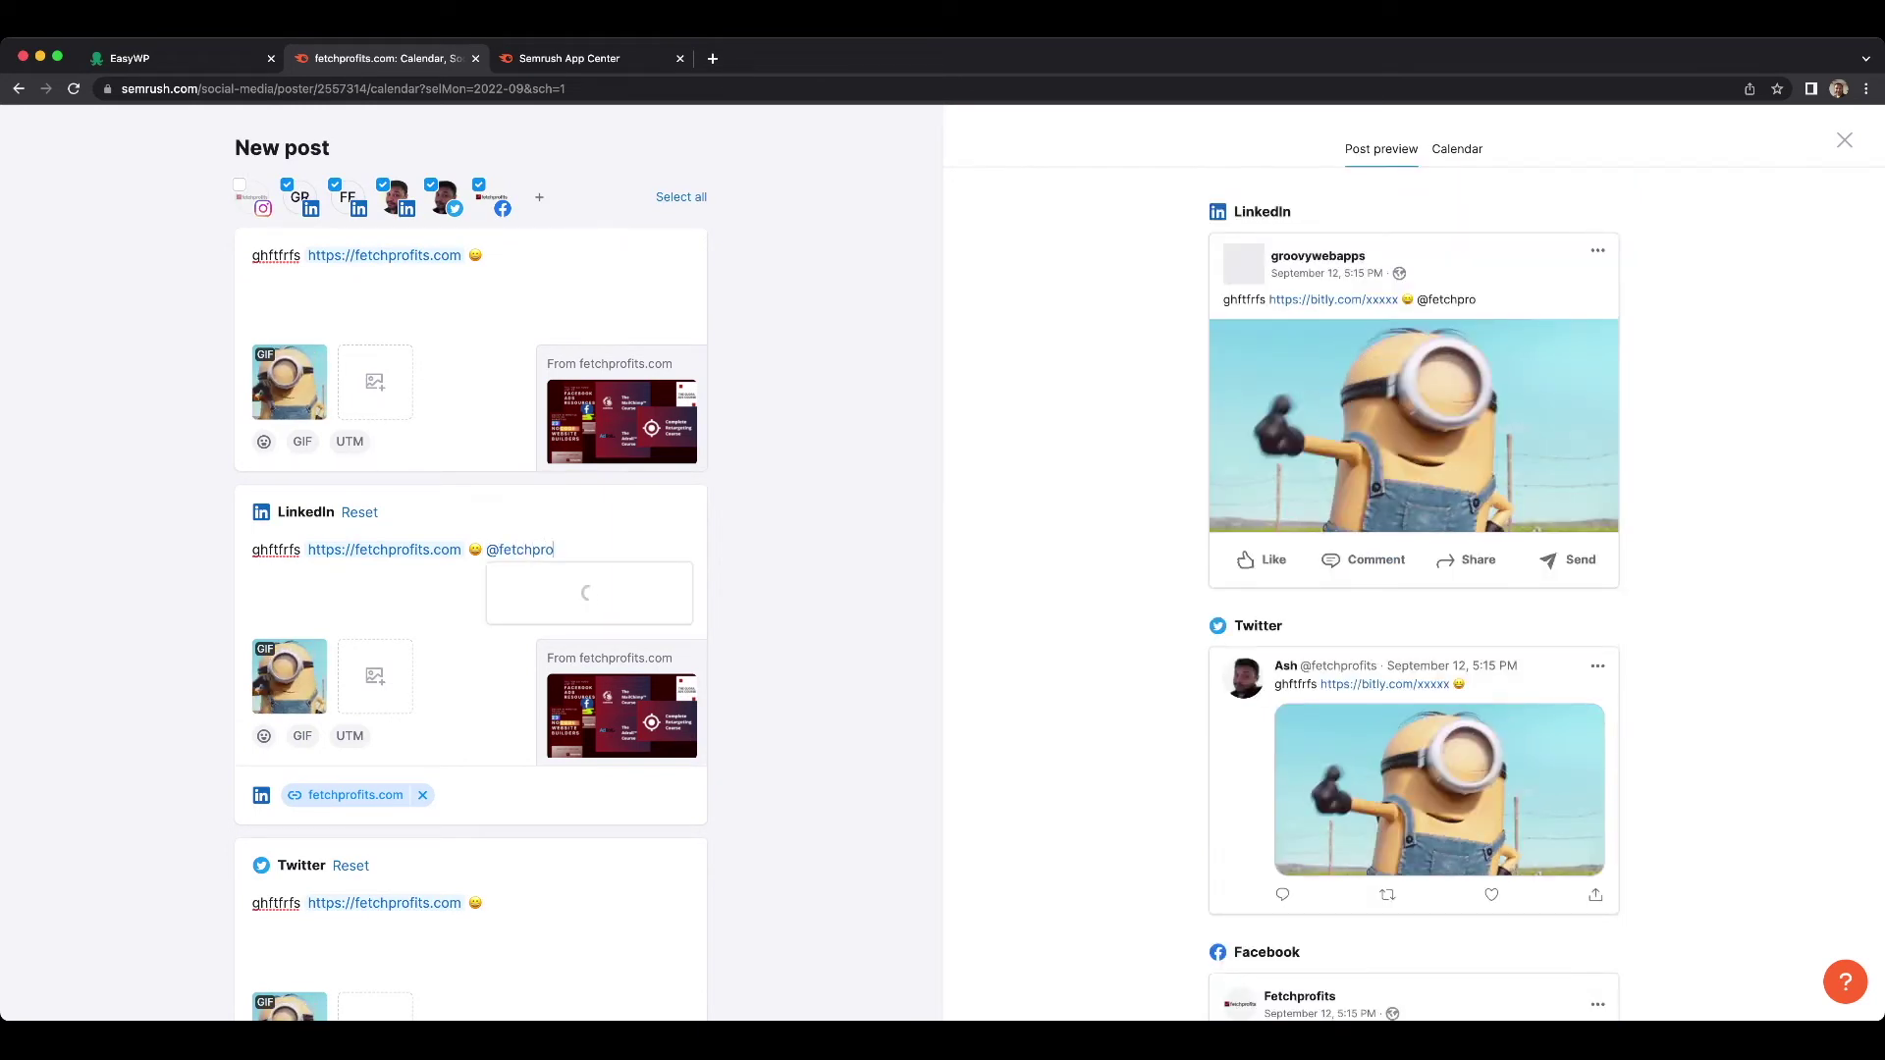
{"action": "type", "text": "s"}
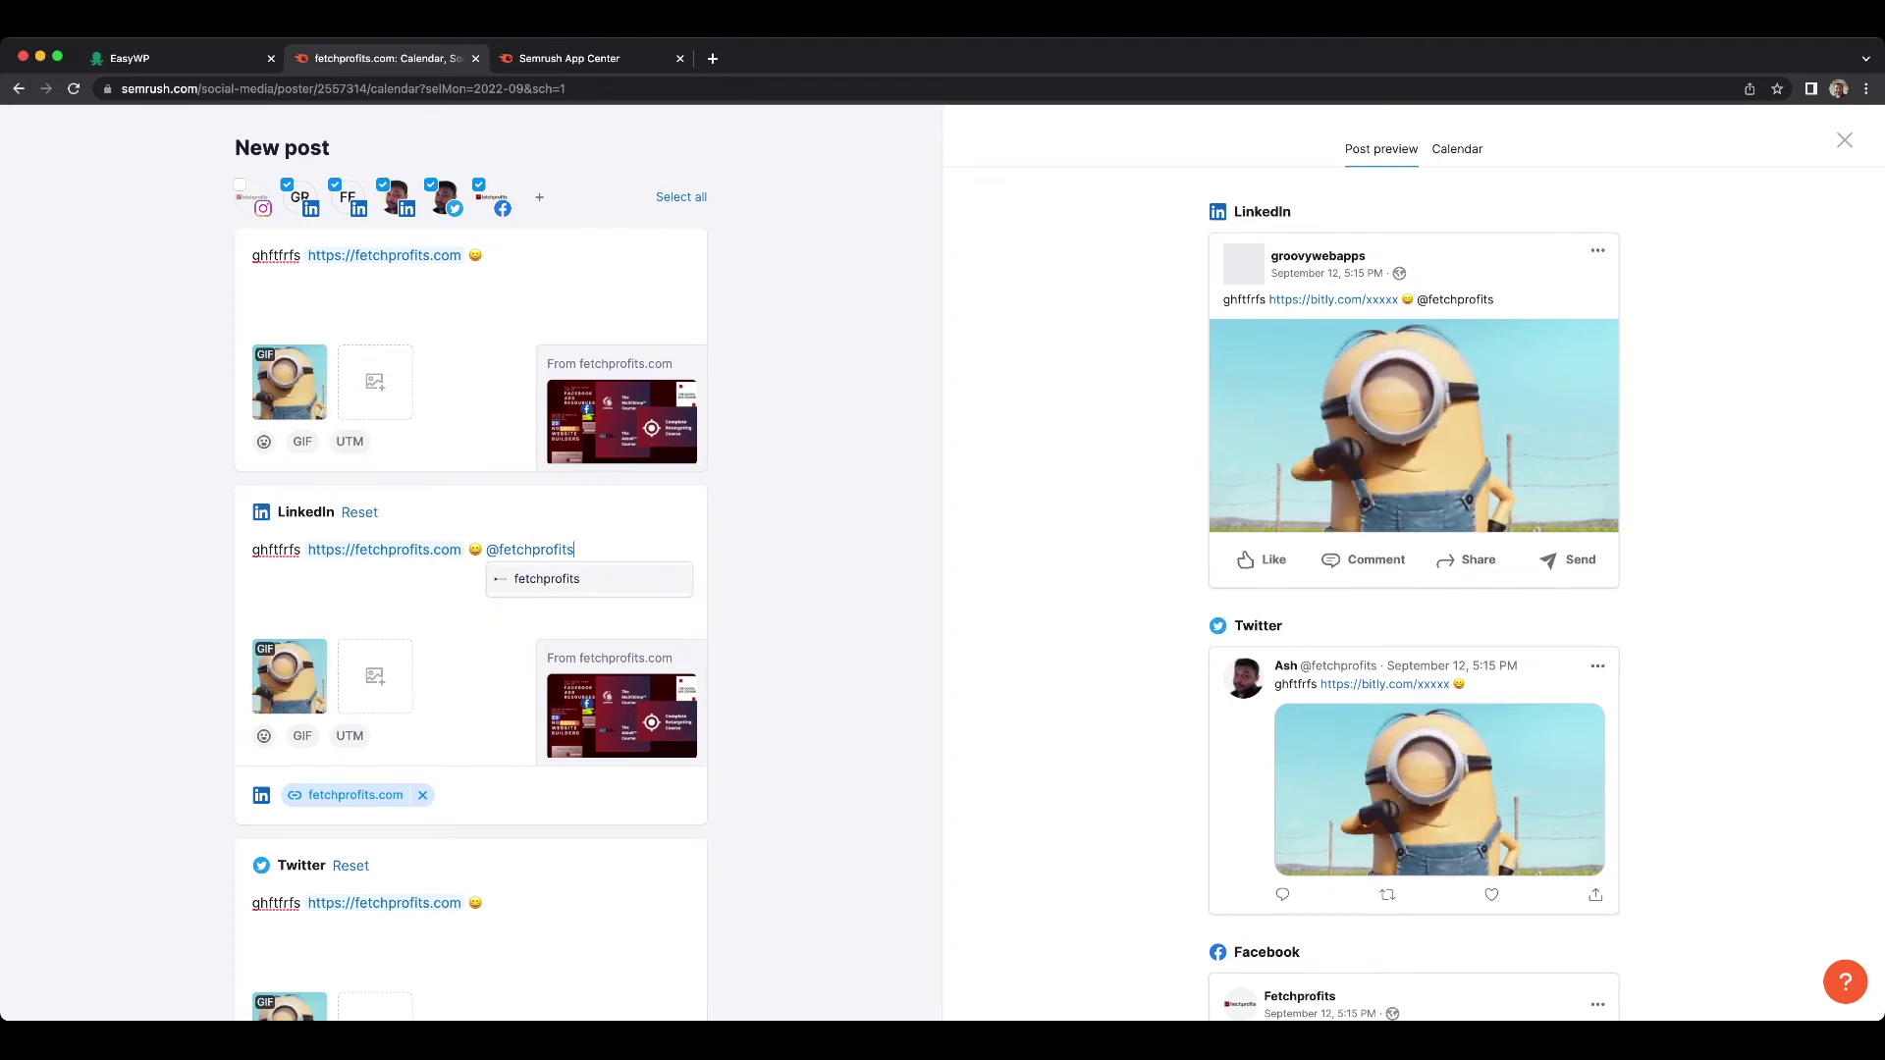
{"action": "key", "text": "Return"}
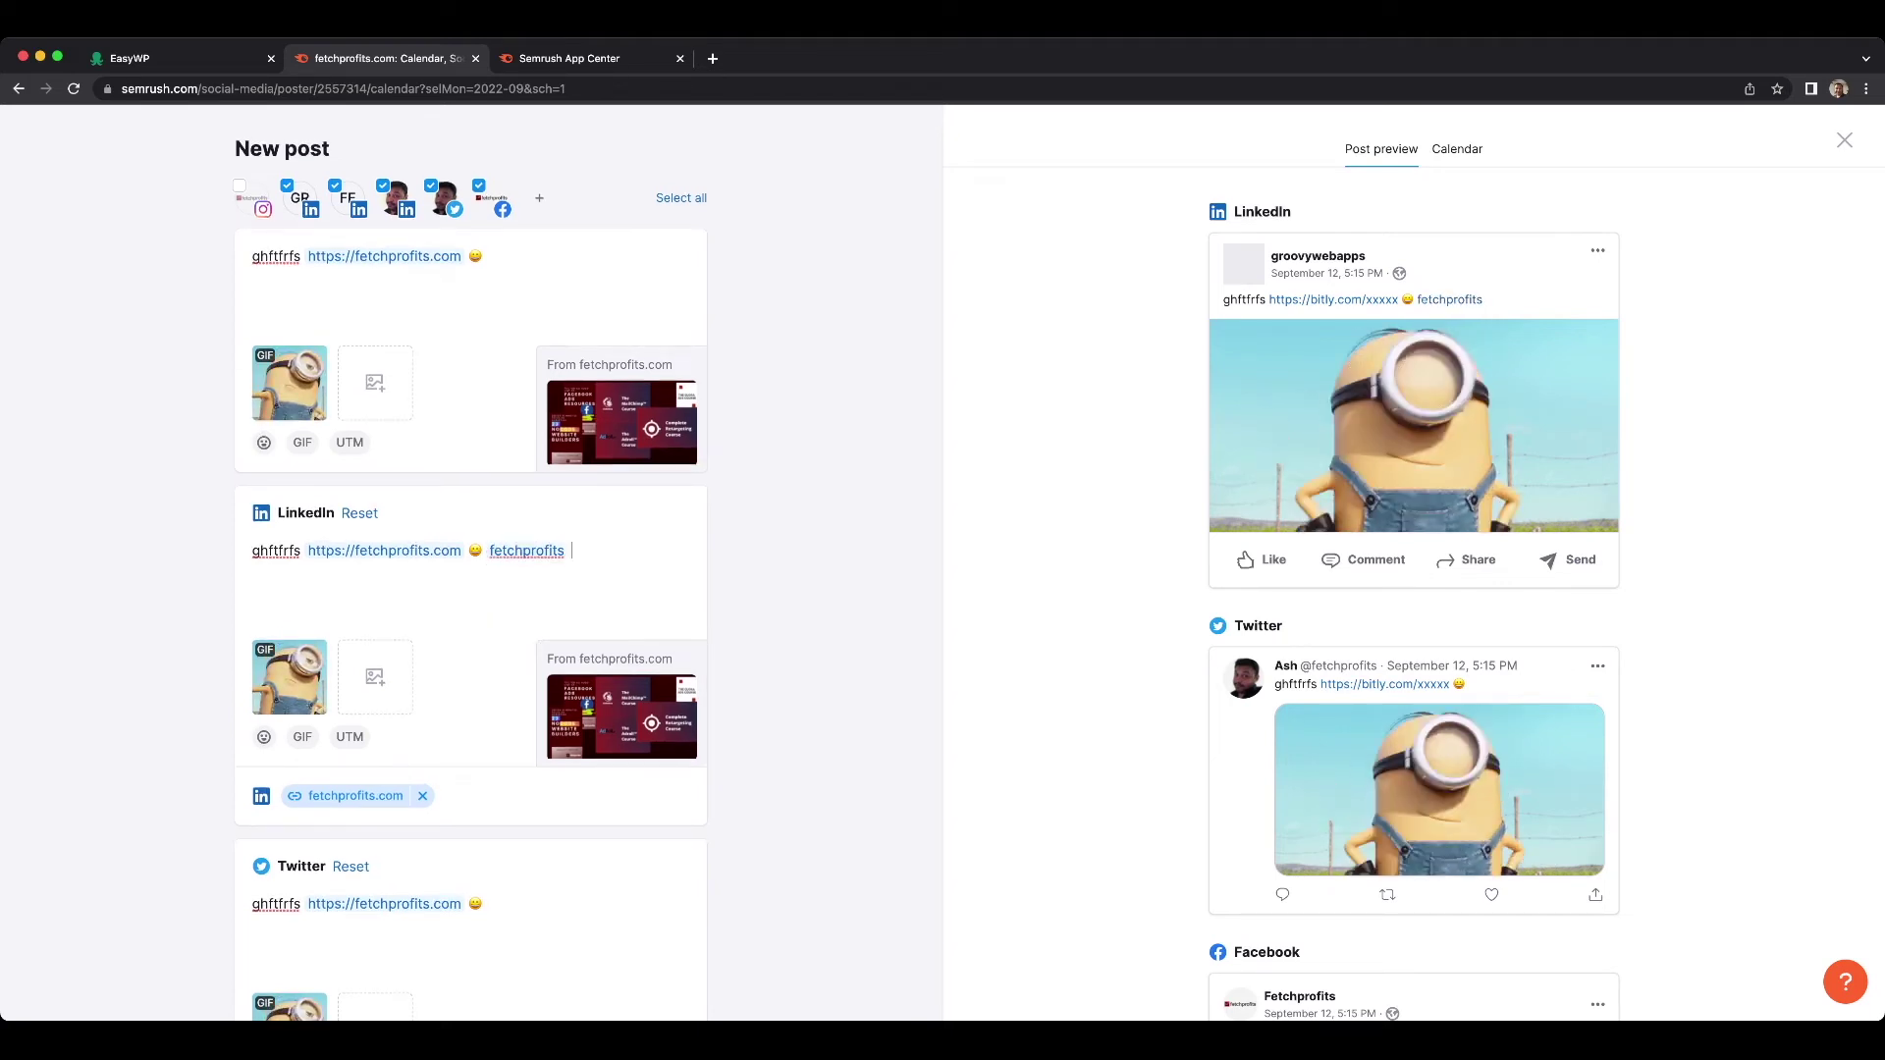
{"action": "left_click", "coordinate": [483, 904]}
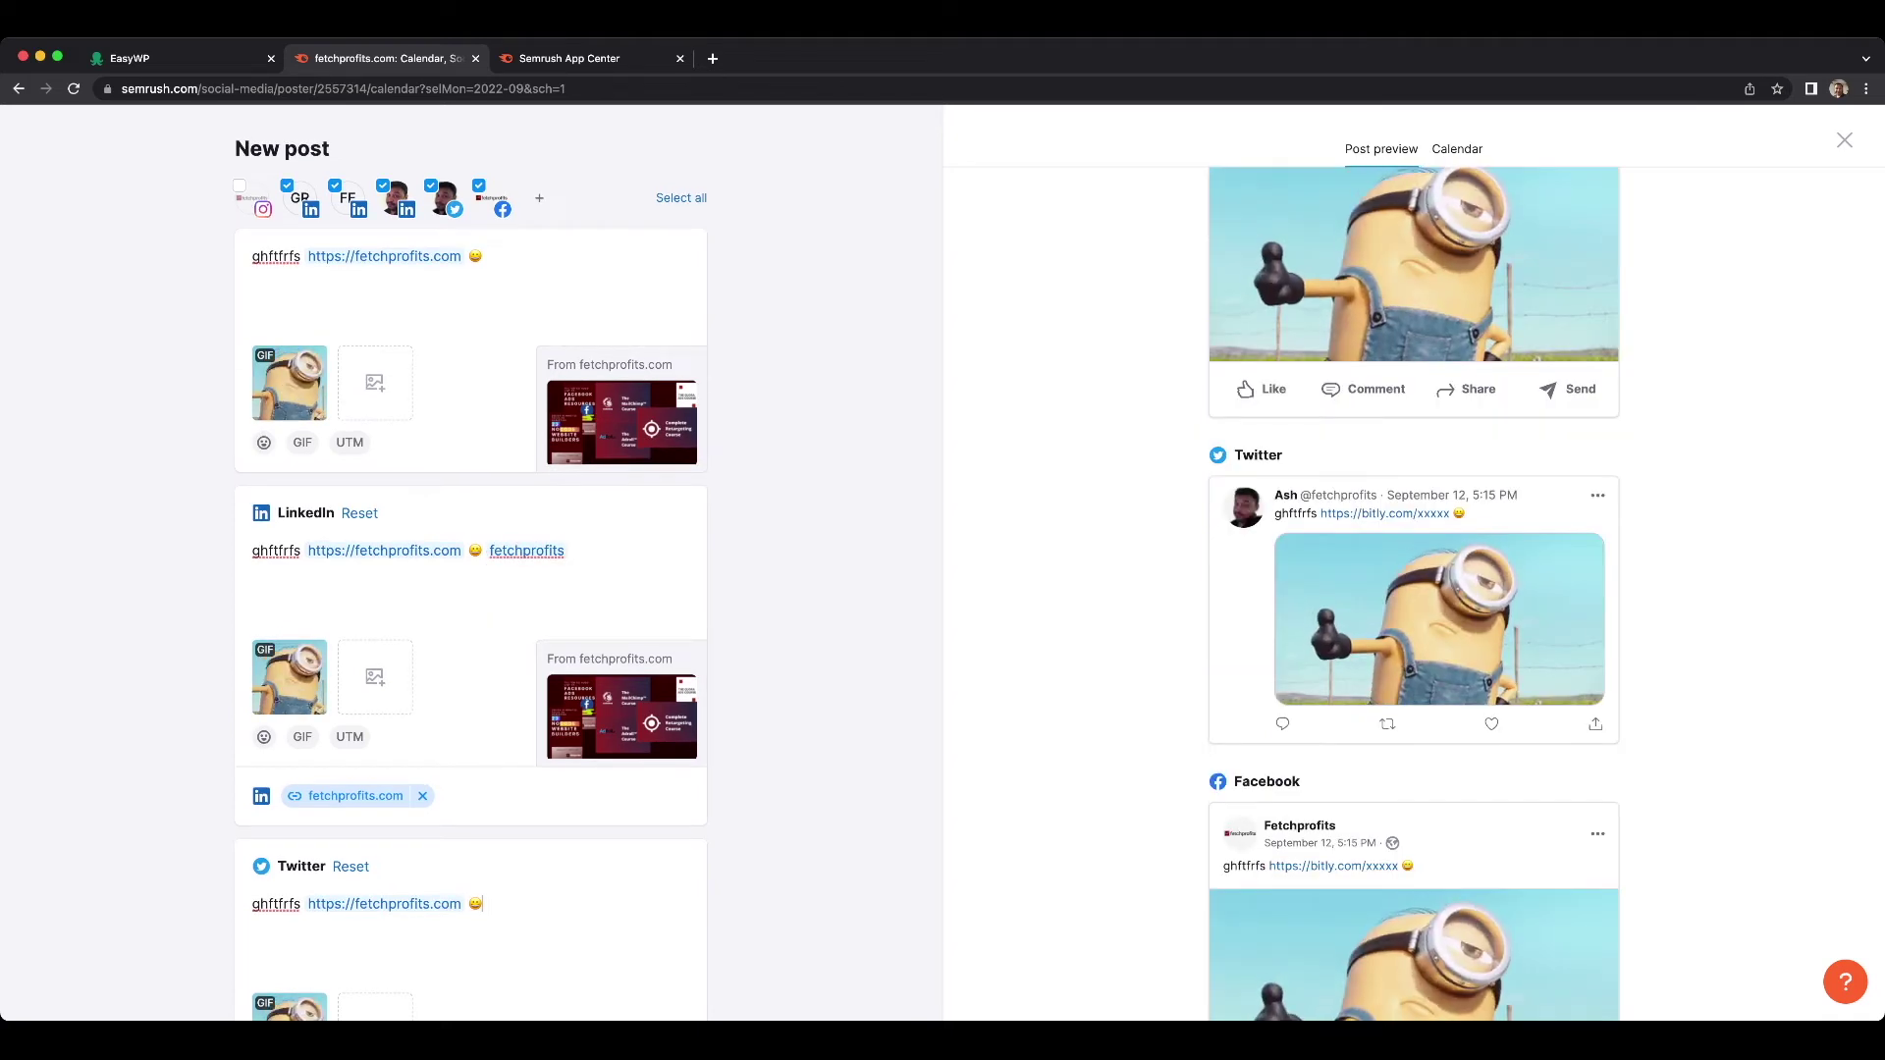
{"action": "type", "text": "@fetch"}
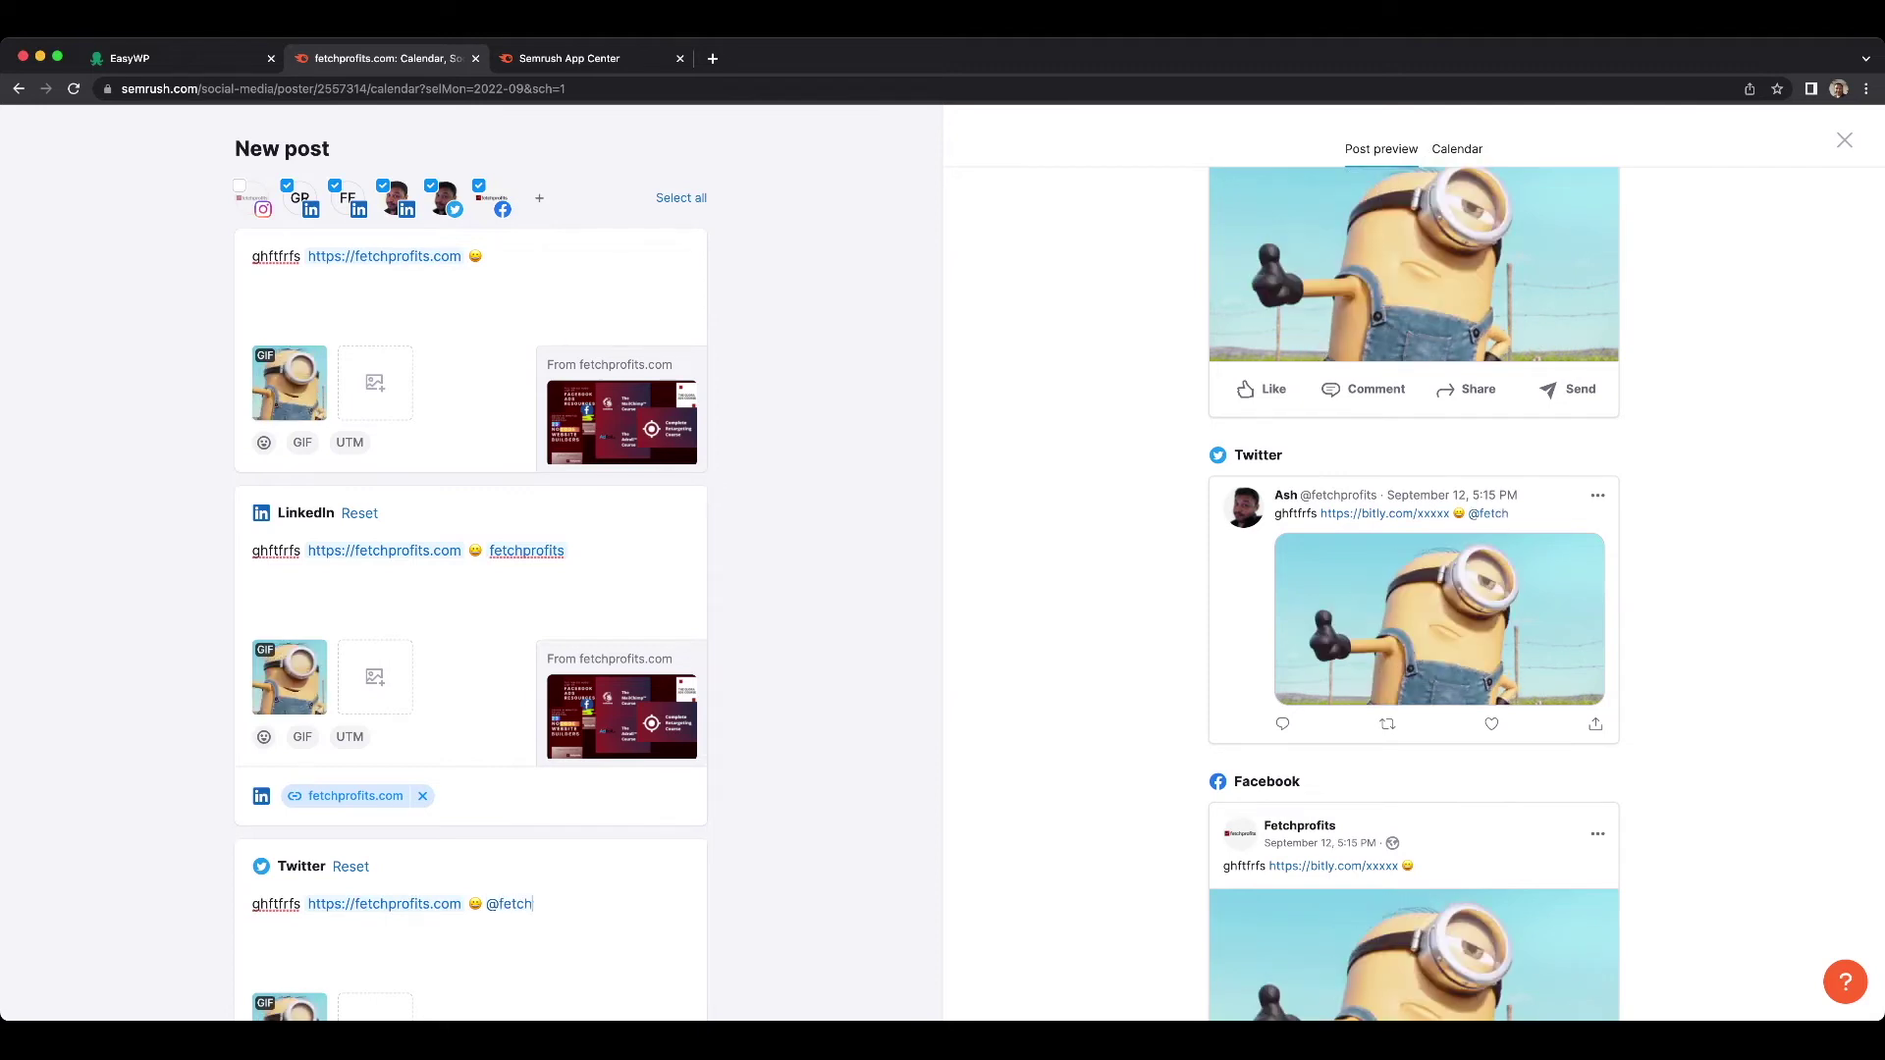
{"action": "type", "text": "profits."}
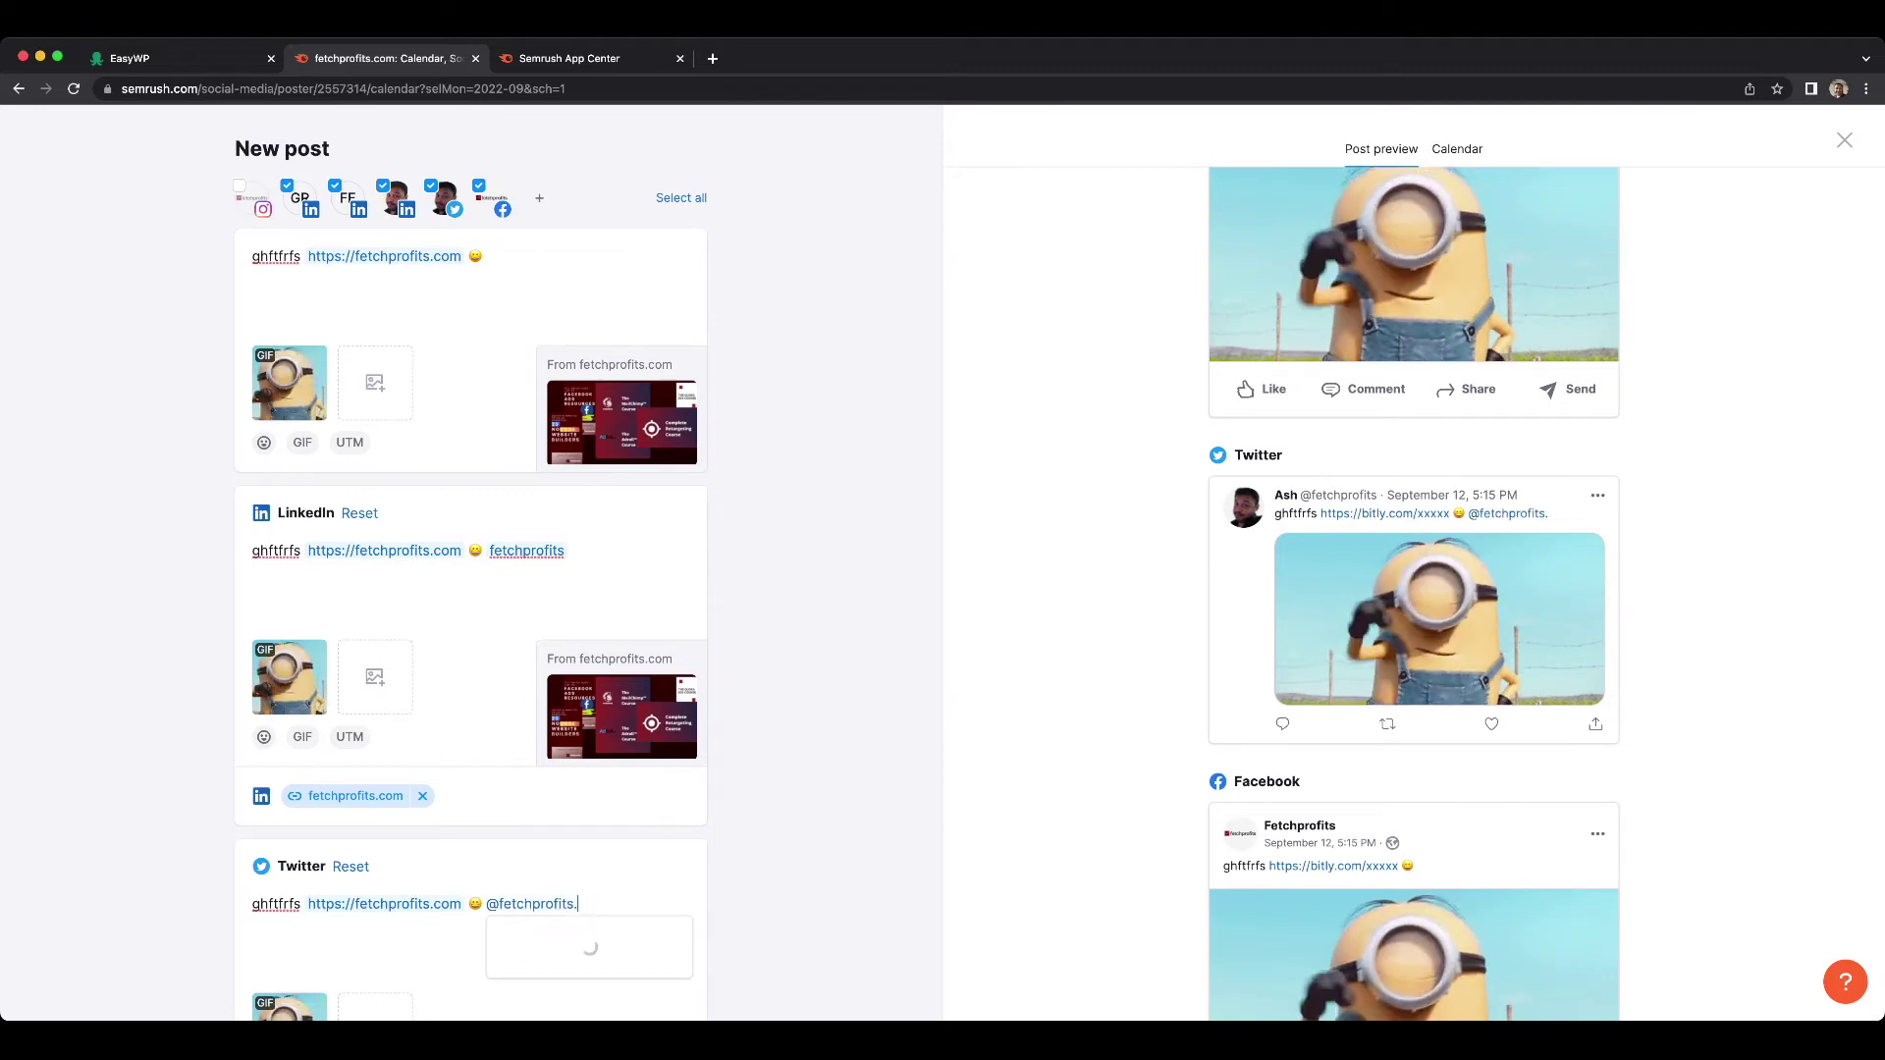
{"action": "key", "text": "BackSpace"}
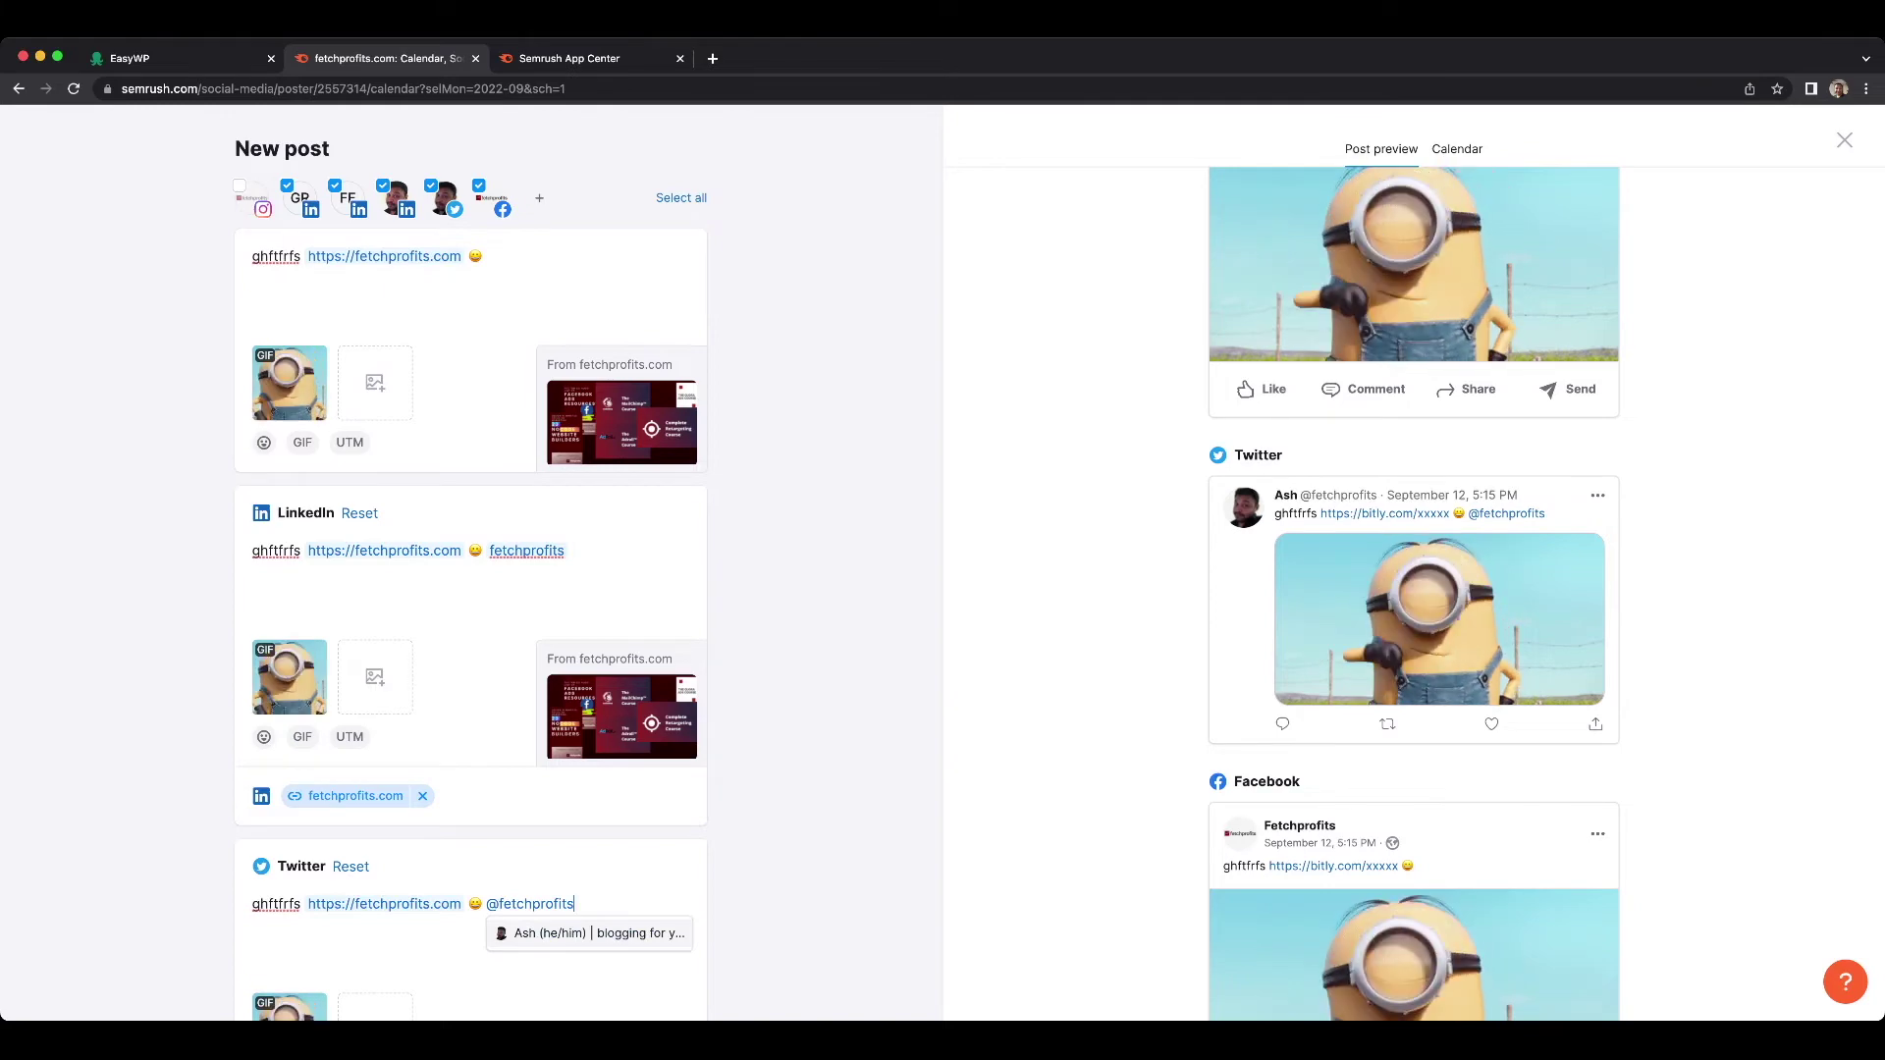
Review the rest of the post form, then close the editor back to the calendar.
{"action": "scroll", "coordinate": [471, 567], "scroll_direction": "down", "scroll_amount": 2}
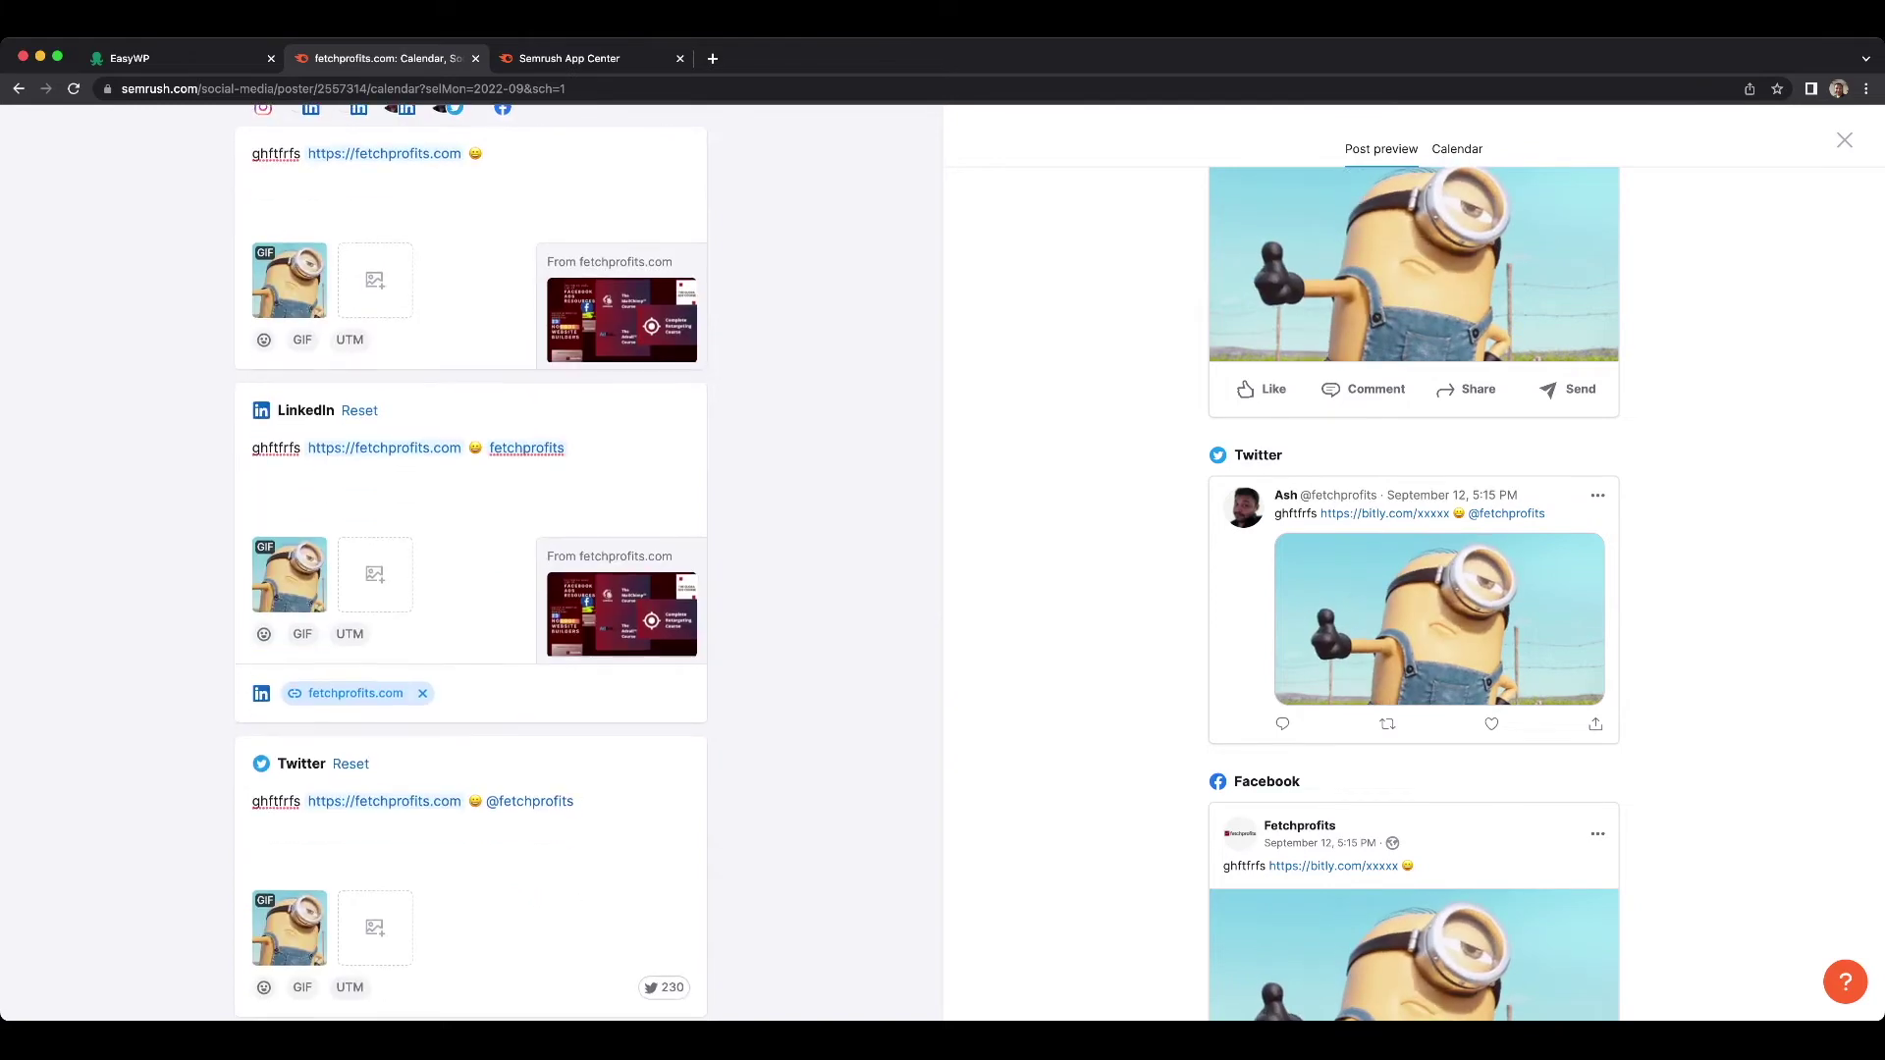
{"action": "scroll", "coordinate": [472, 566], "scroll_direction": "down", "scroll_amount": 2}
{"action": "scroll", "coordinate": [472, 566], "scroll_direction": "down", "scroll_amount": 3}
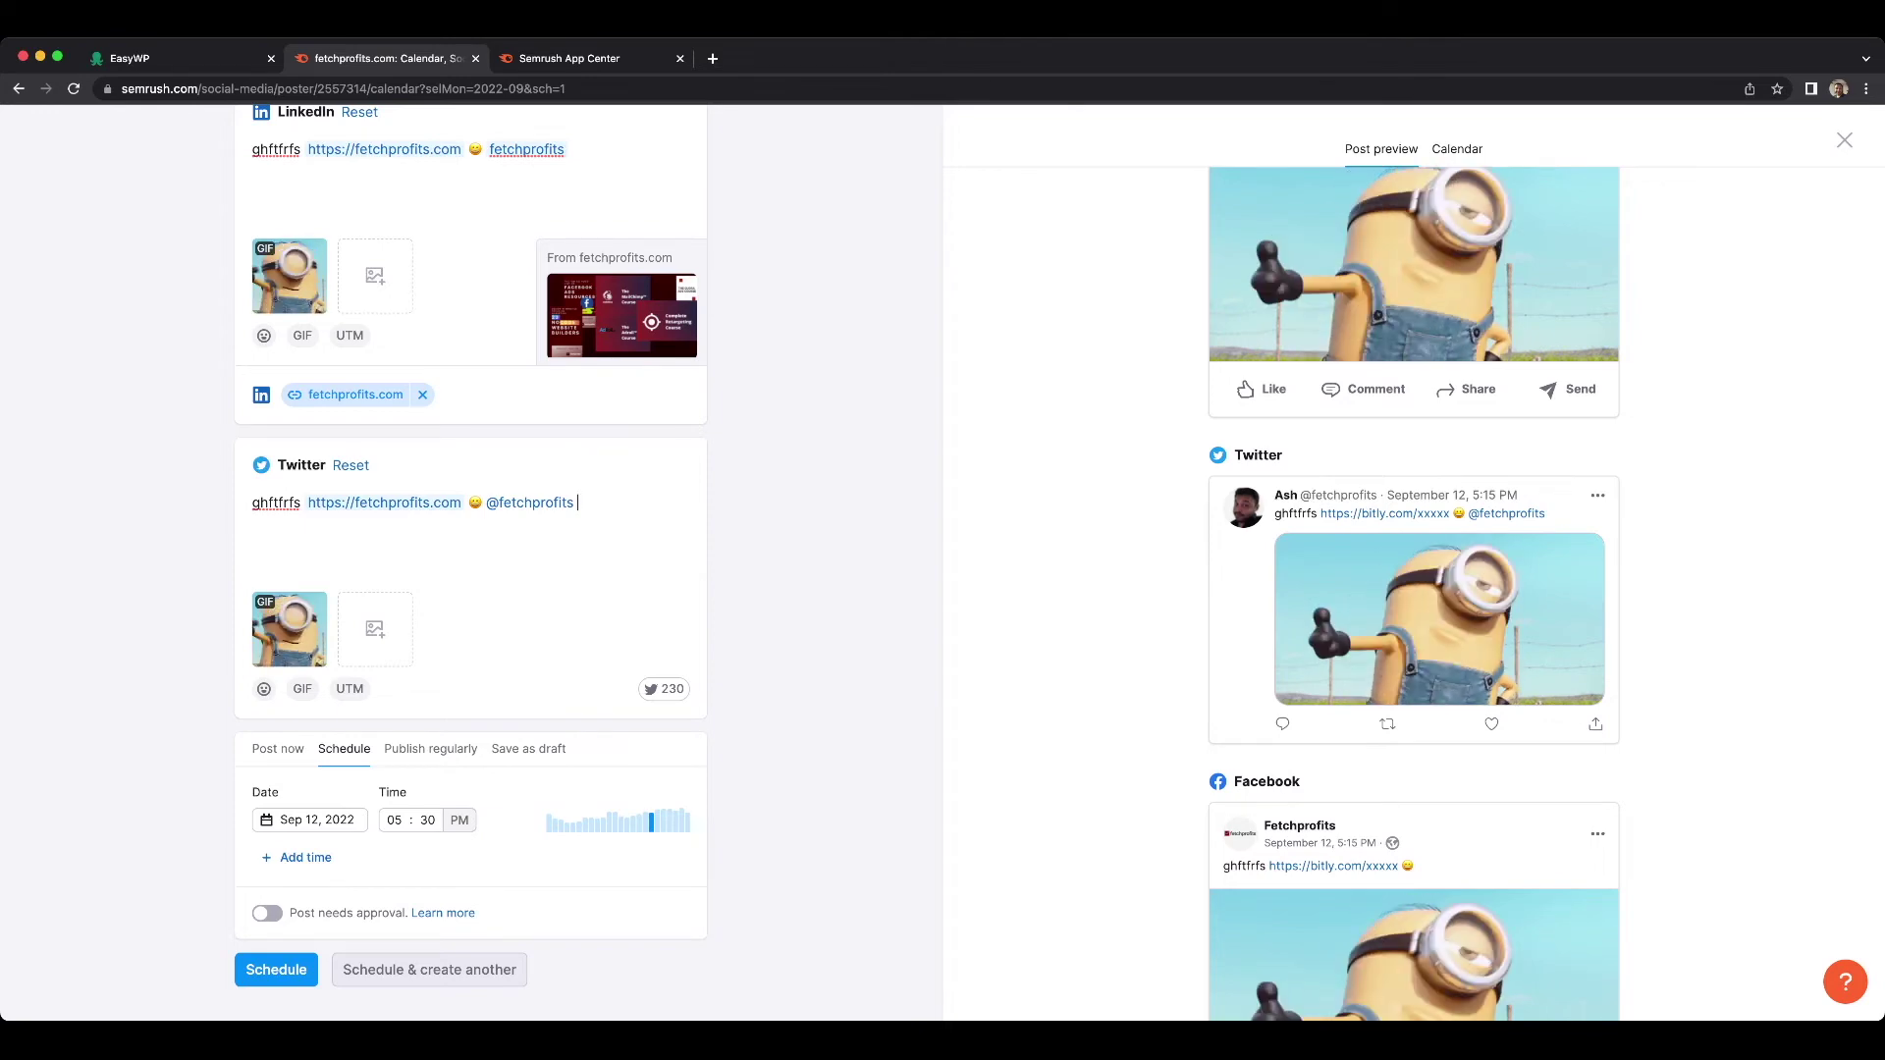
{"action": "scroll", "coordinate": [471, 560], "scroll_direction": "up", "scroll_amount": 4}
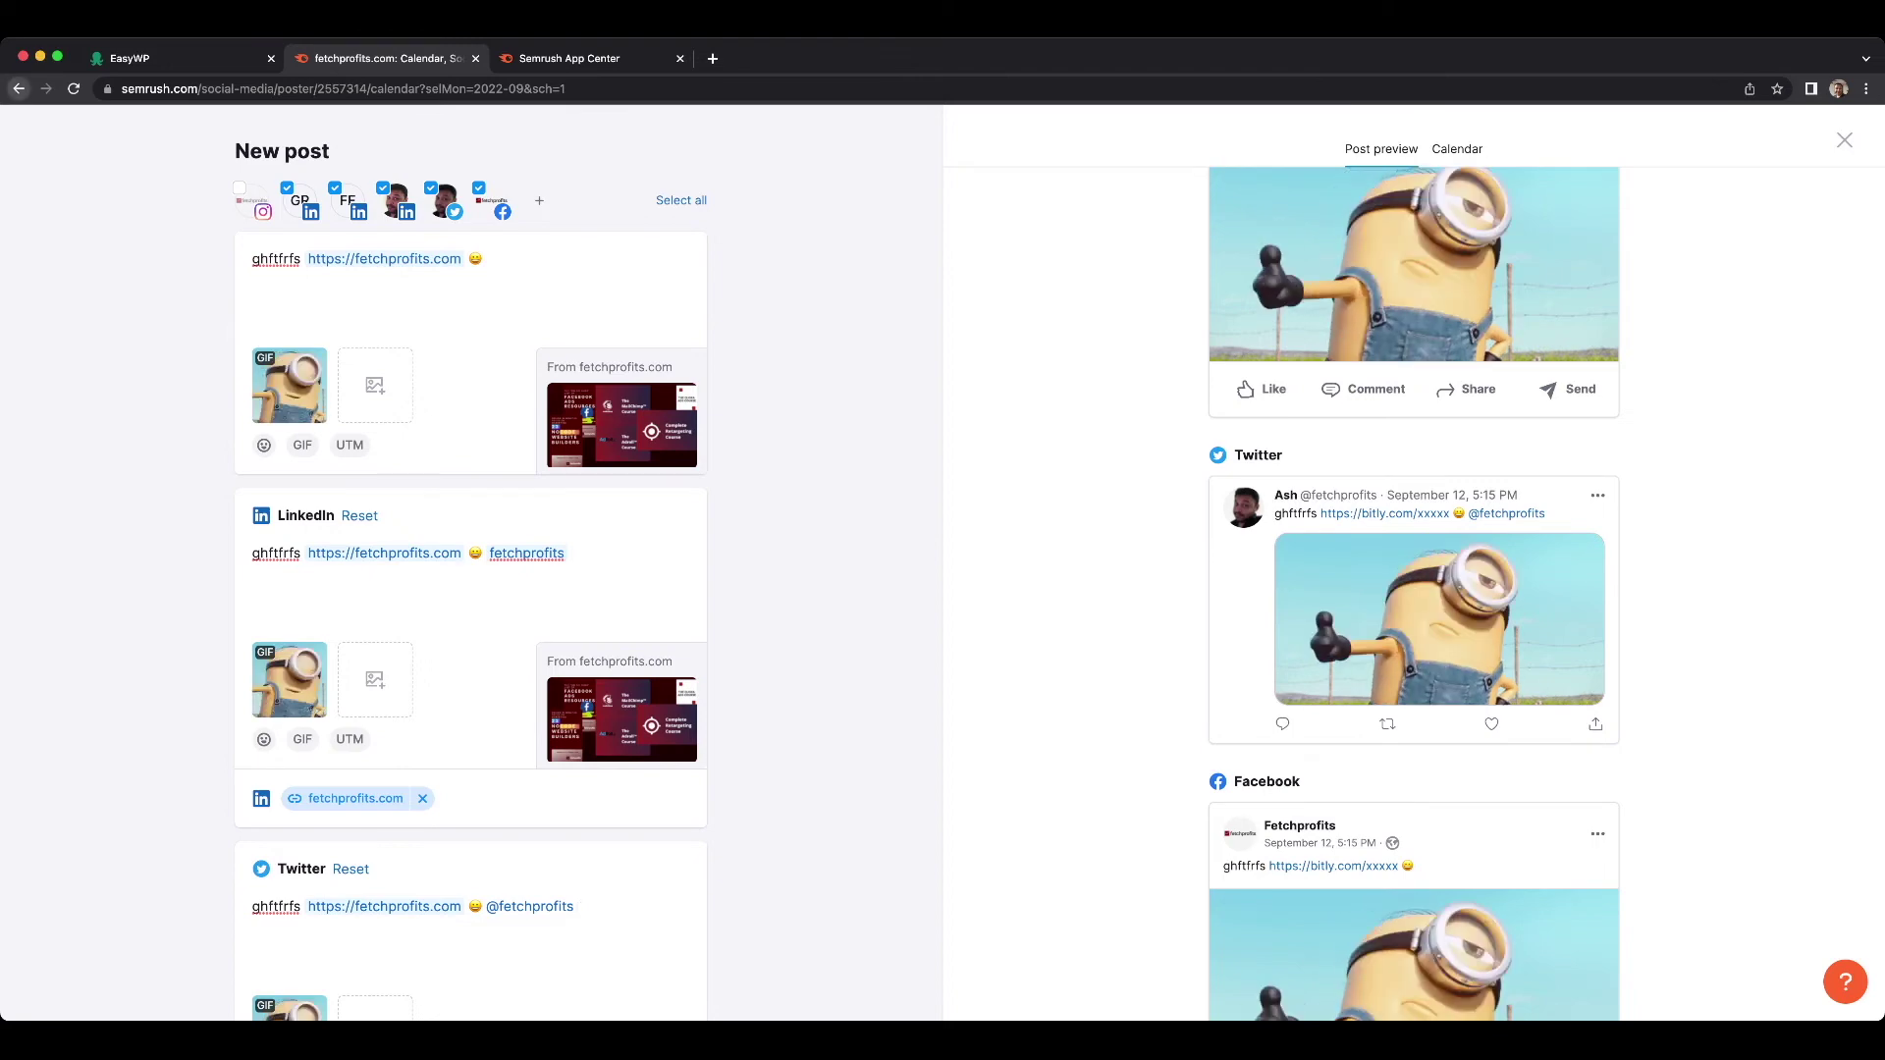
{"action": "key", "text": "Escape"}
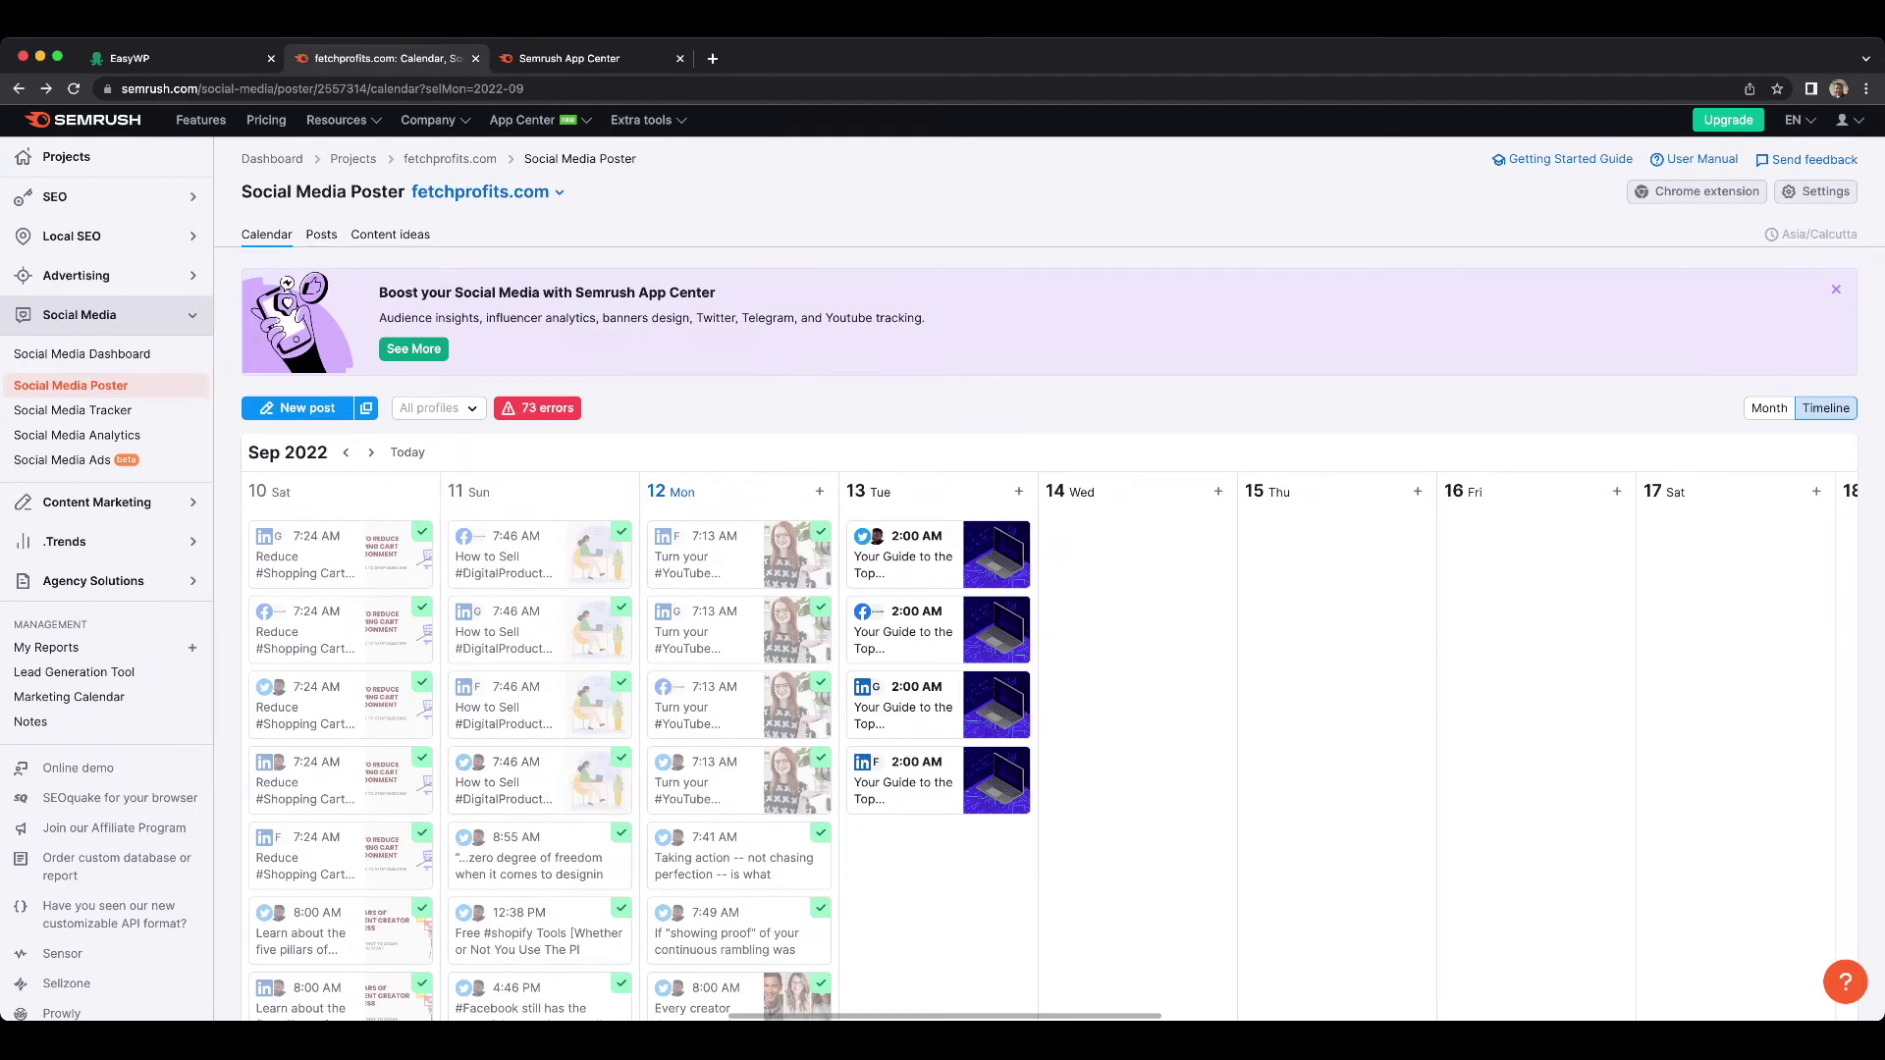
Browse Fetchprofits' published Facebook posts from Sep 10–12 in the Posts tab.
{"action": "left_click", "coordinate": [321, 234]}
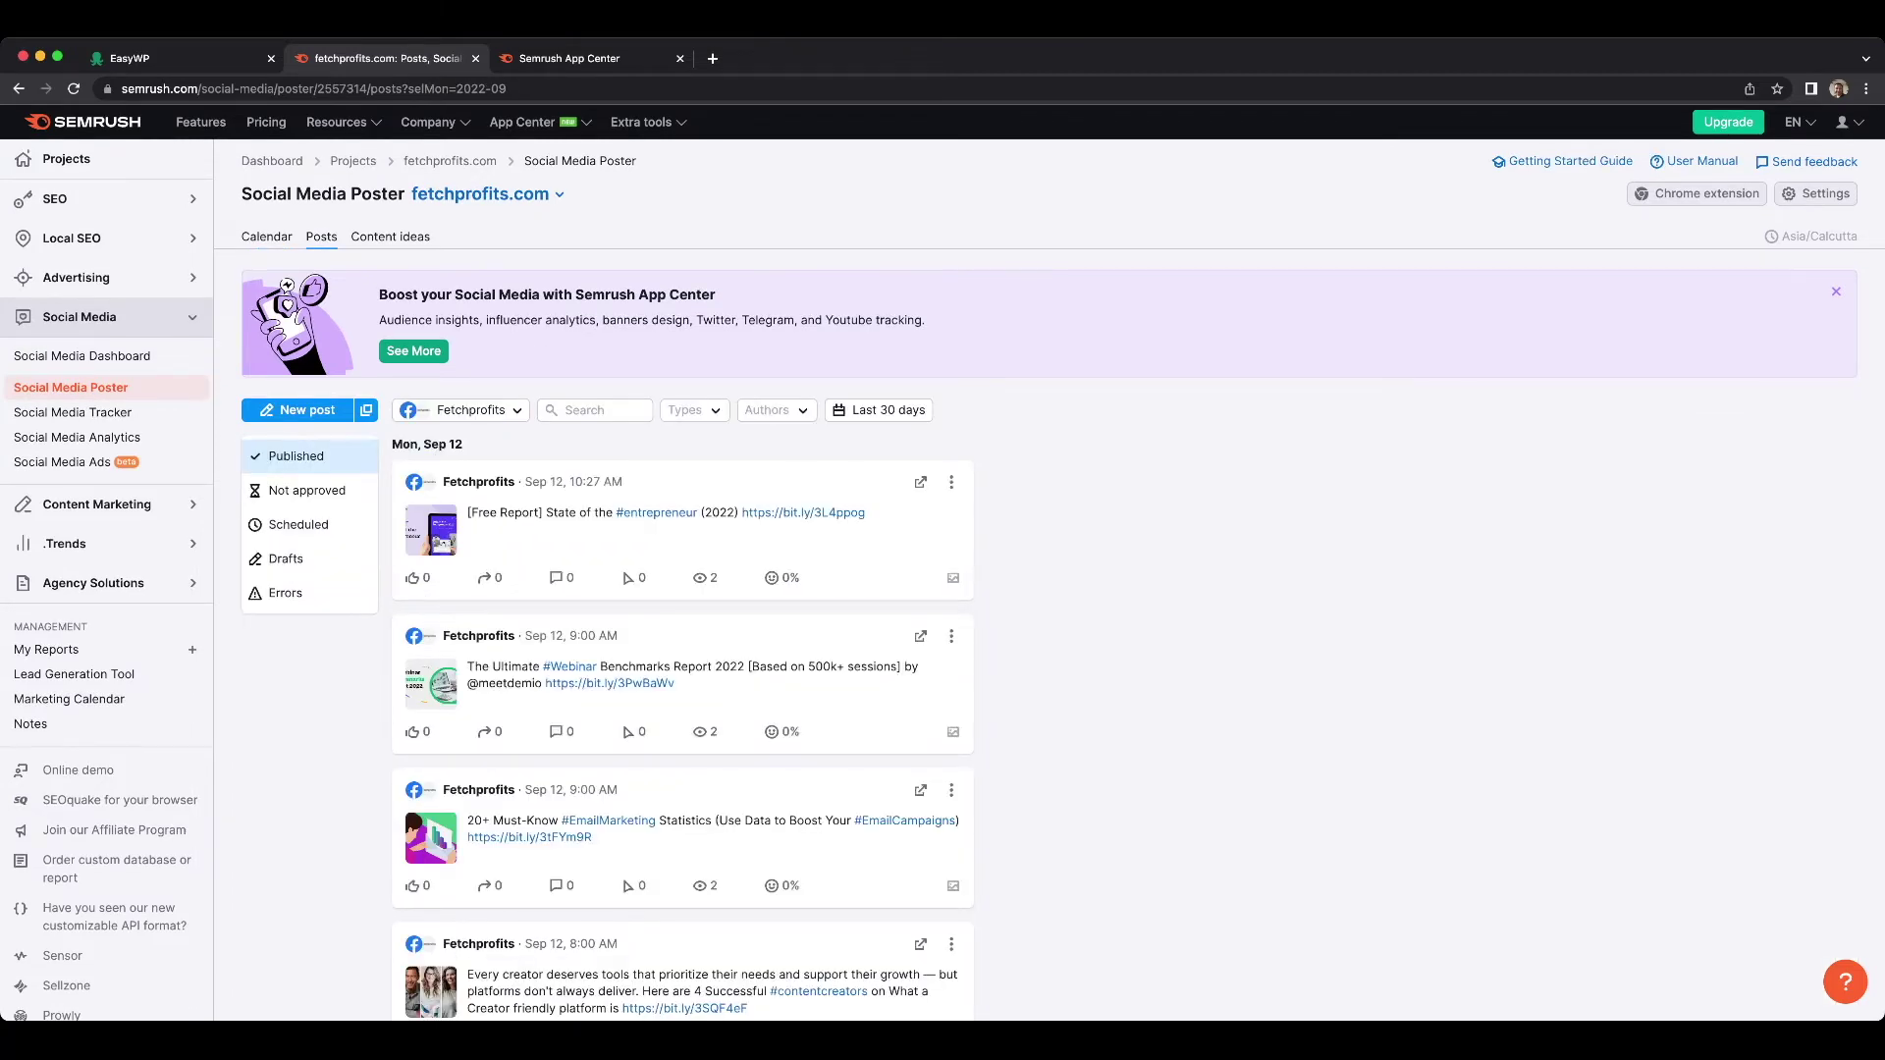
{"action": "scroll", "coordinate": [943, 562], "scroll_direction": "down", "scroll_amount": 8}
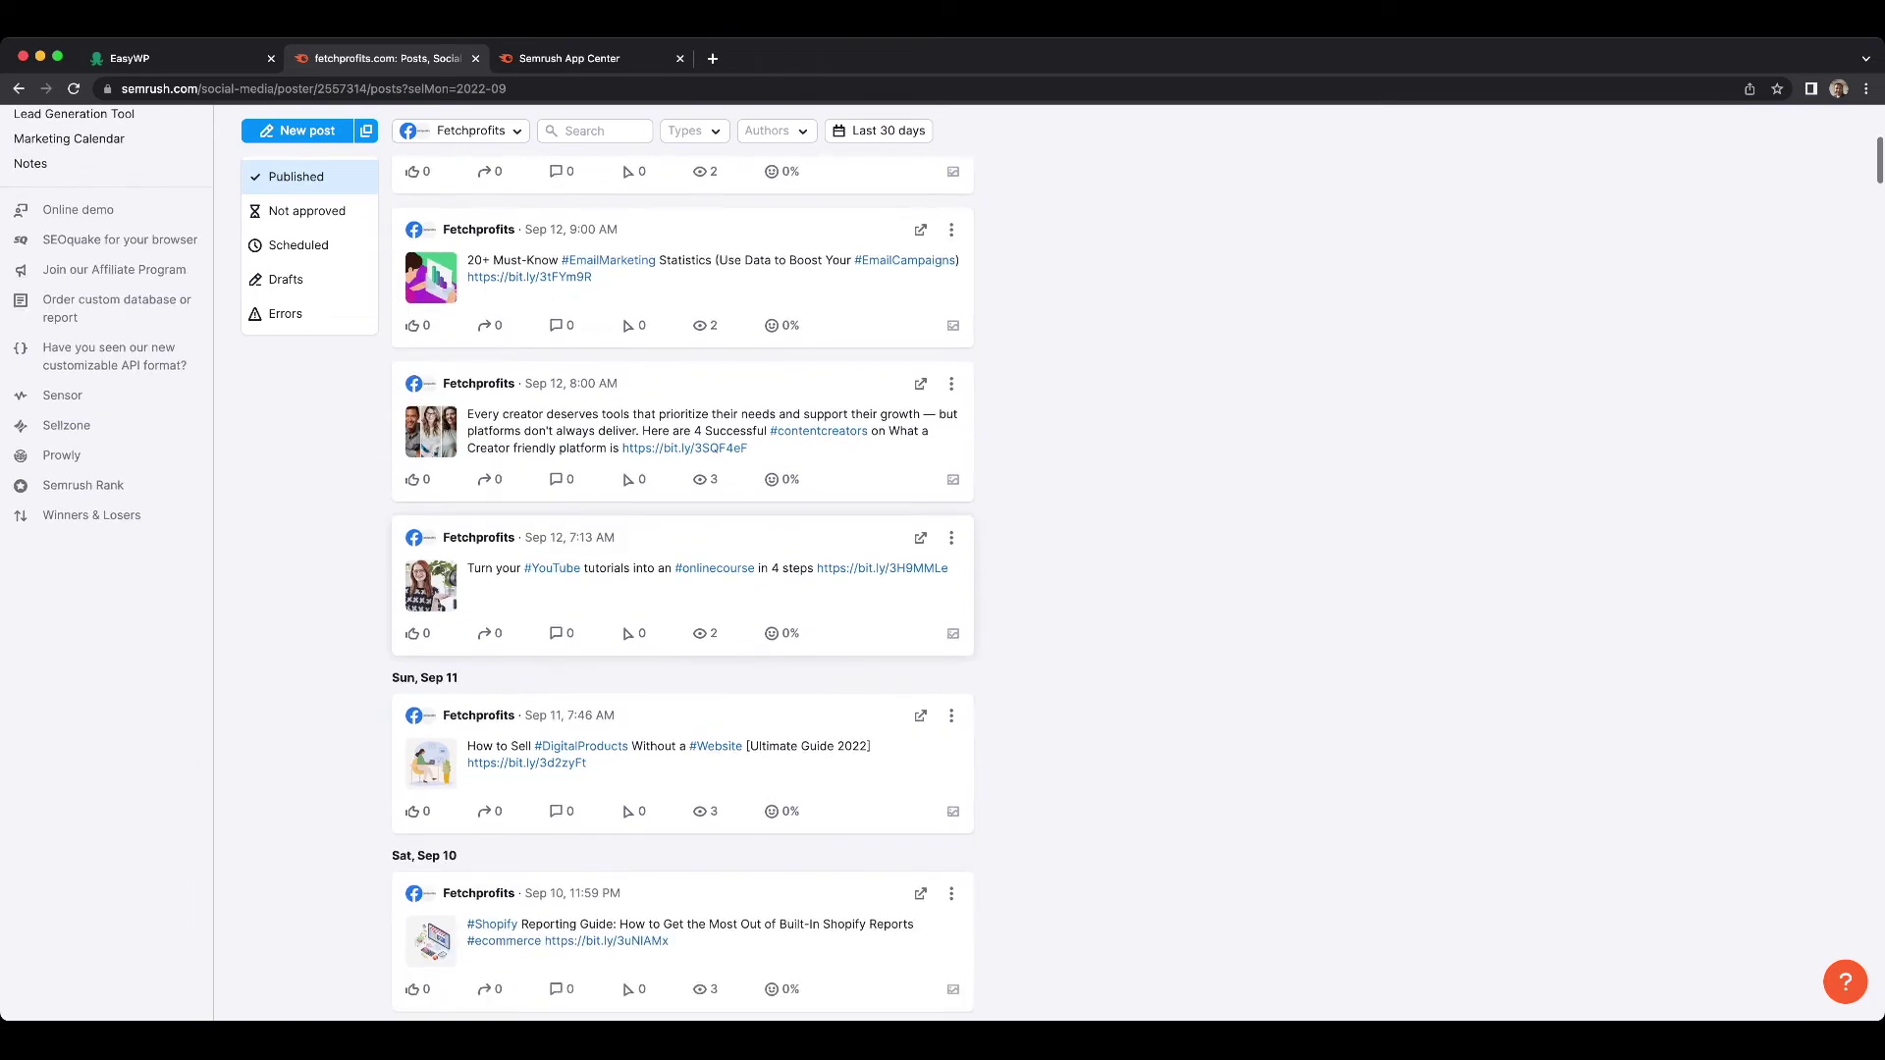
{"action": "scroll", "coordinate": [683, 584], "scroll_direction": "down", "scroll_amount": 5}
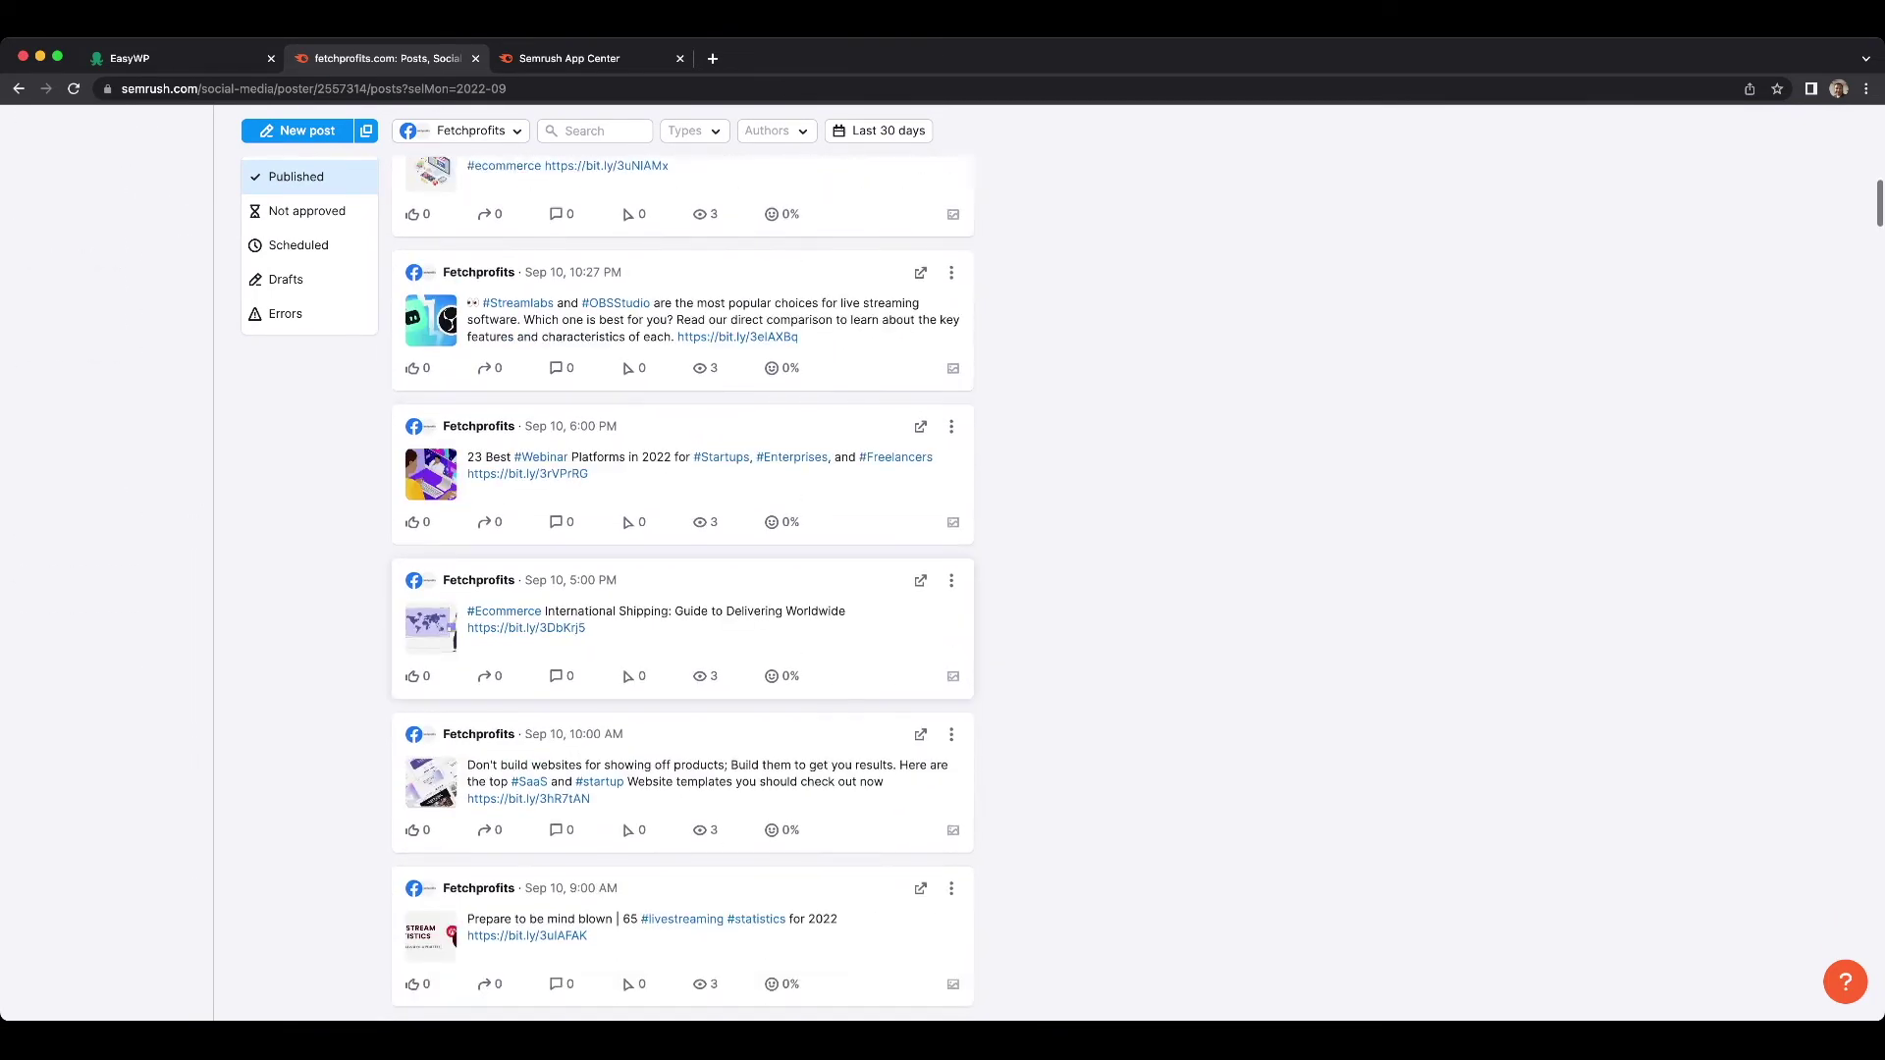
{"action": "mouse_move", "coordinate": [700, 369]}
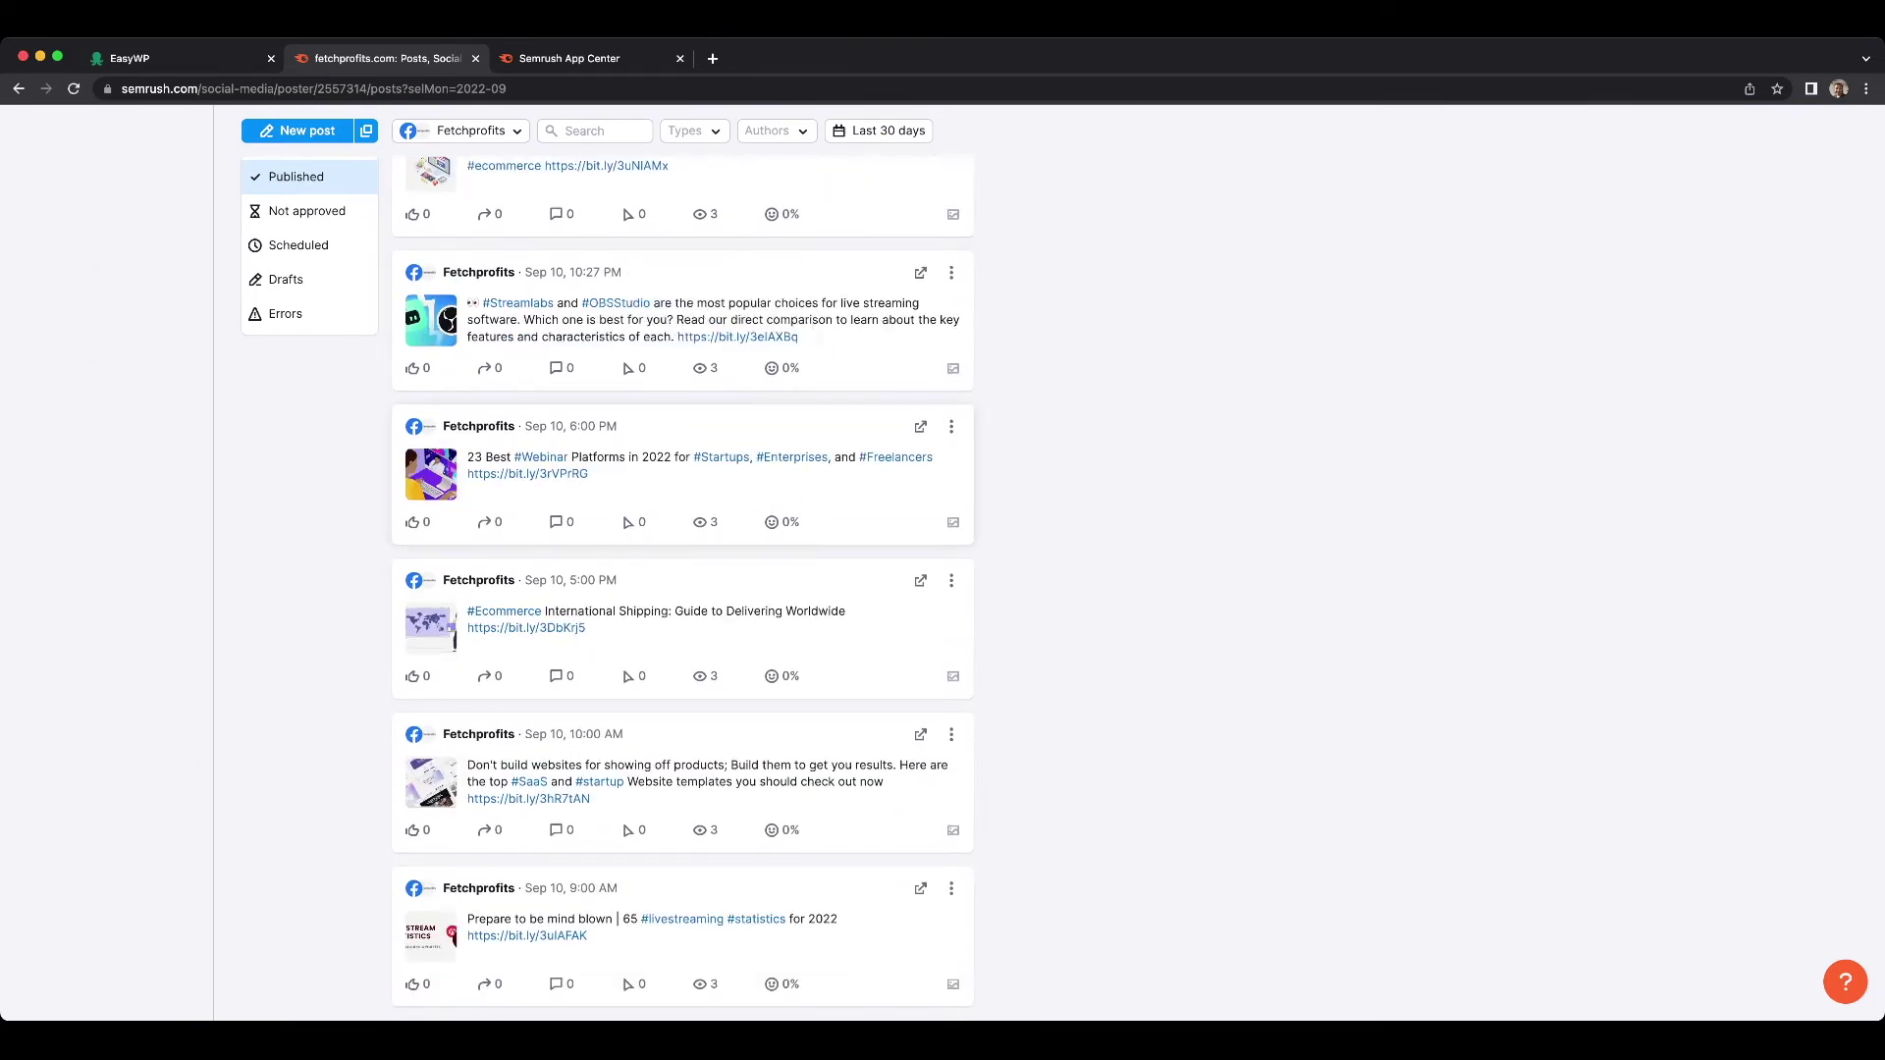
{"action": "scroll", "coordinate": [682, 589], "scroll_direction": "up", "scroll_amount": 10}
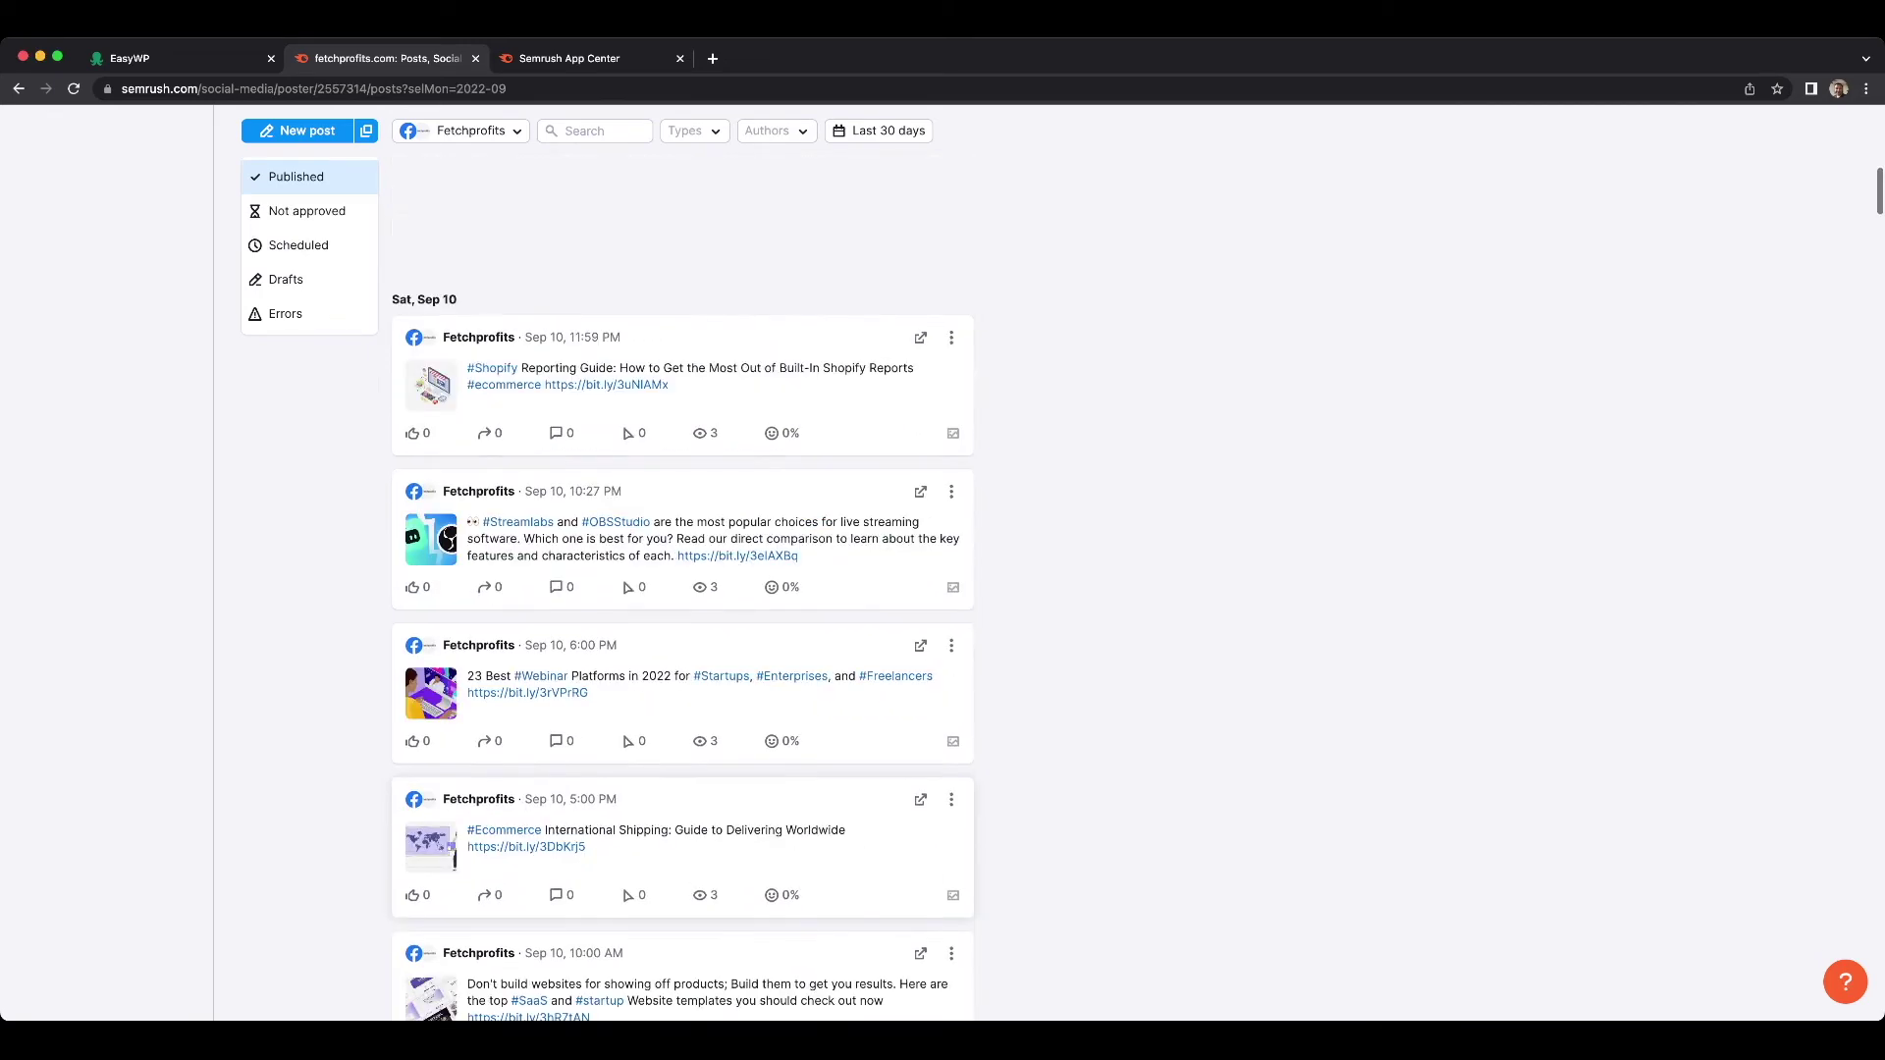
{"action": "scroll", "coordinate": [683, 589], "scroll_direction": "up", "scroll_amount": 2}
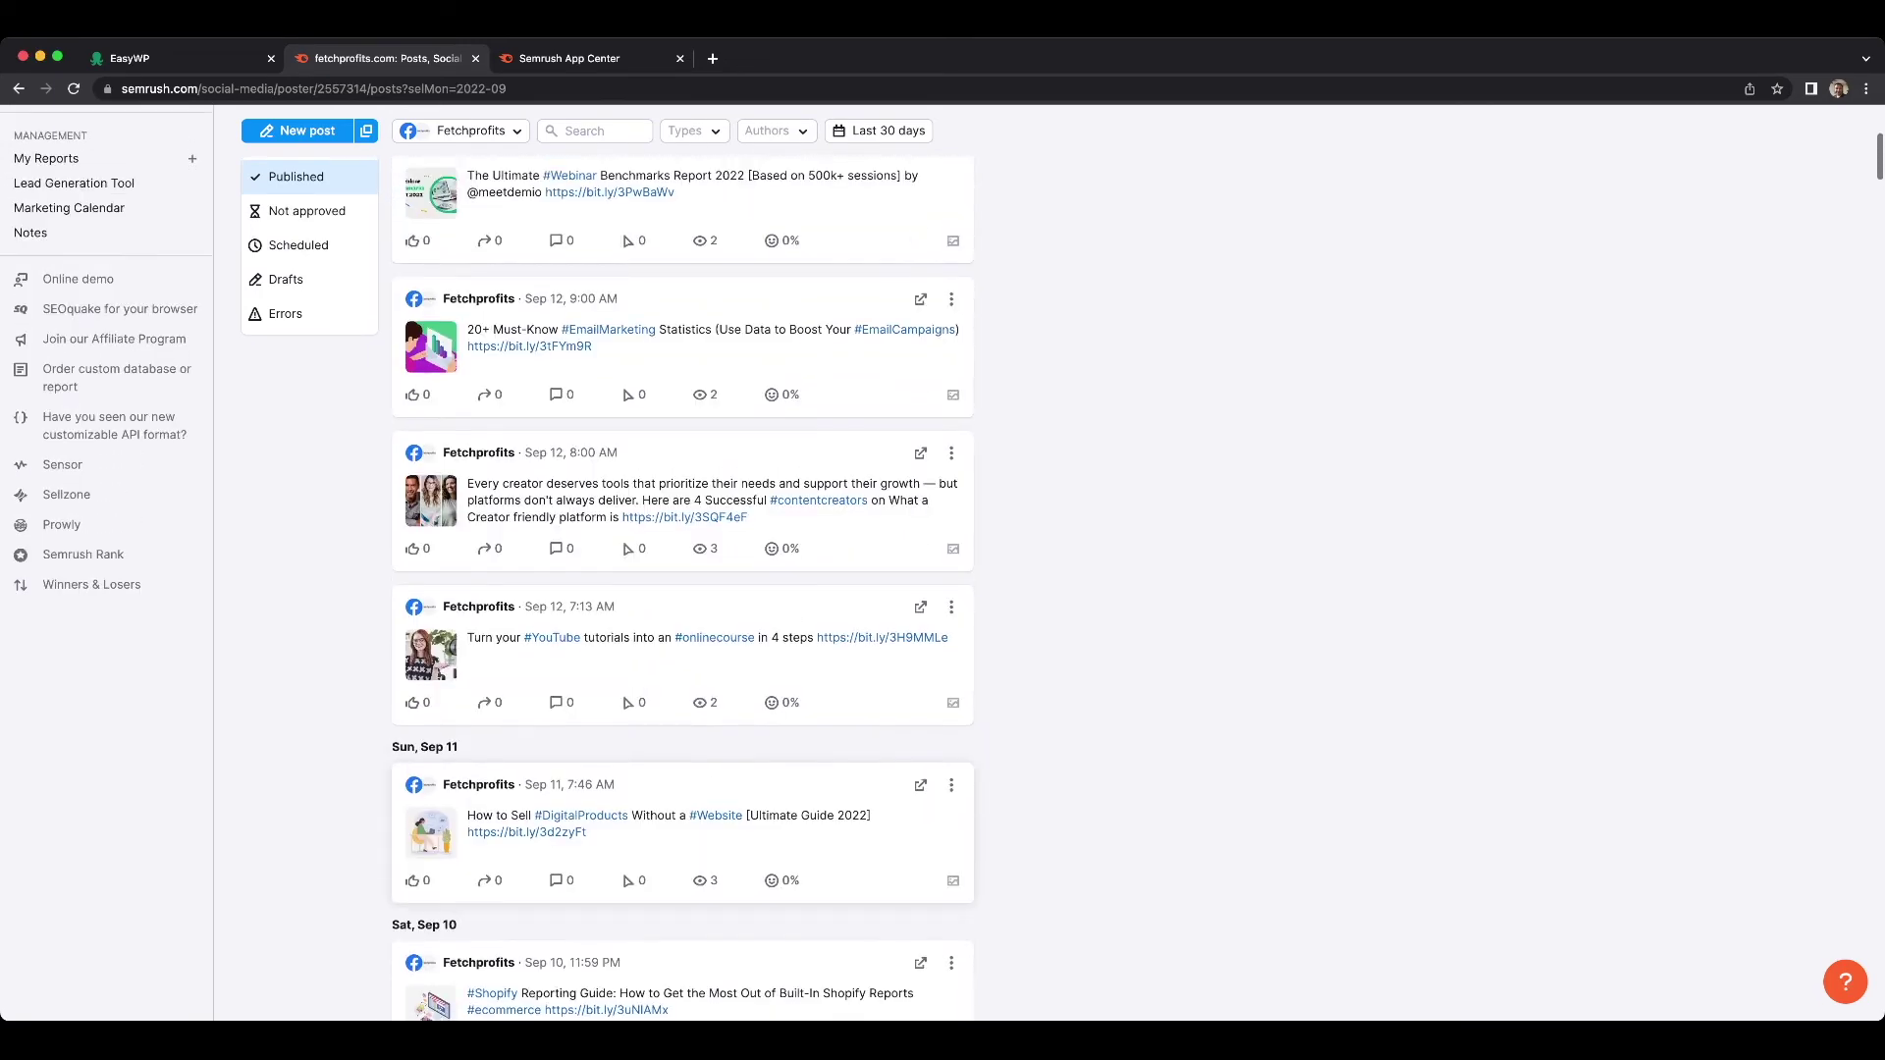
{"action": "scroll", "coordinate": [682, 589], "scroll_direction": "down", "scroll_amount": 2}
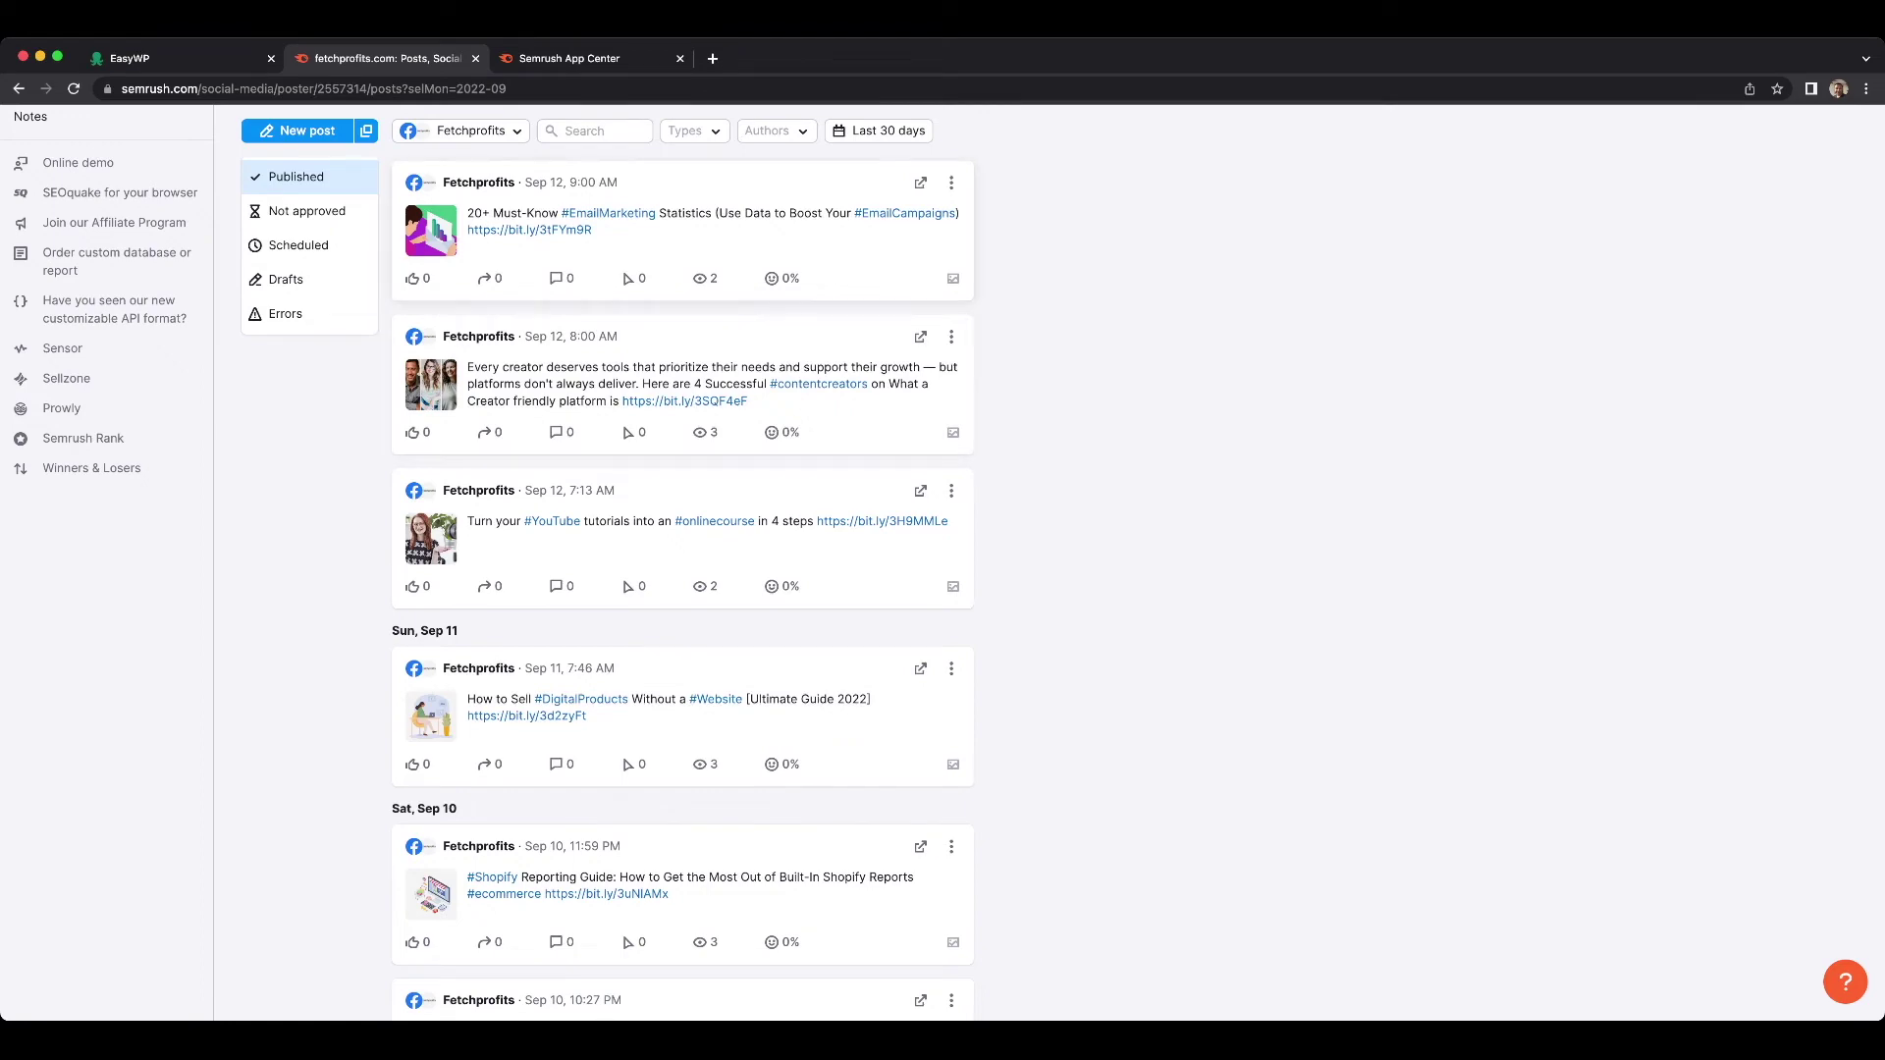
Switch the published list to the Twitter profile and review a tweet's engagement details.
{"action": "left_click", "coordinate": [461, 130]}
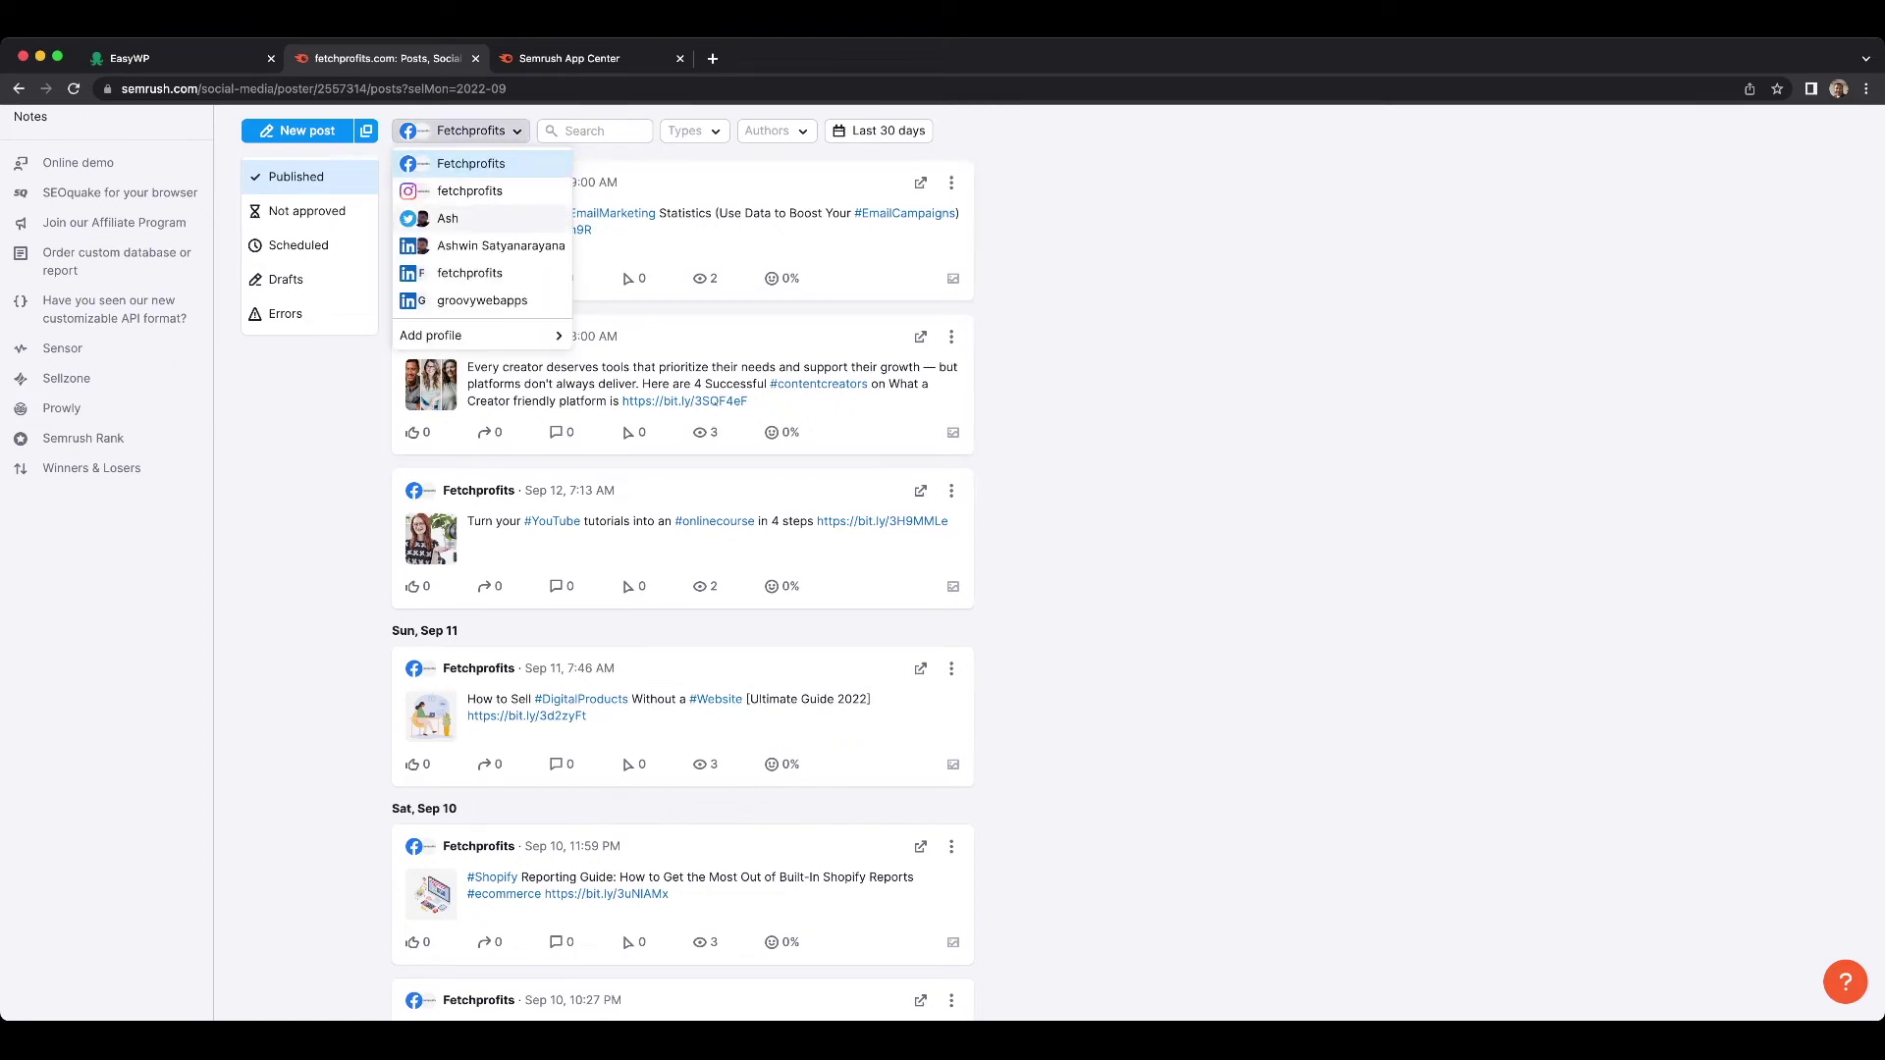
{"action": "left_click", "coordinate": [461, 218]}
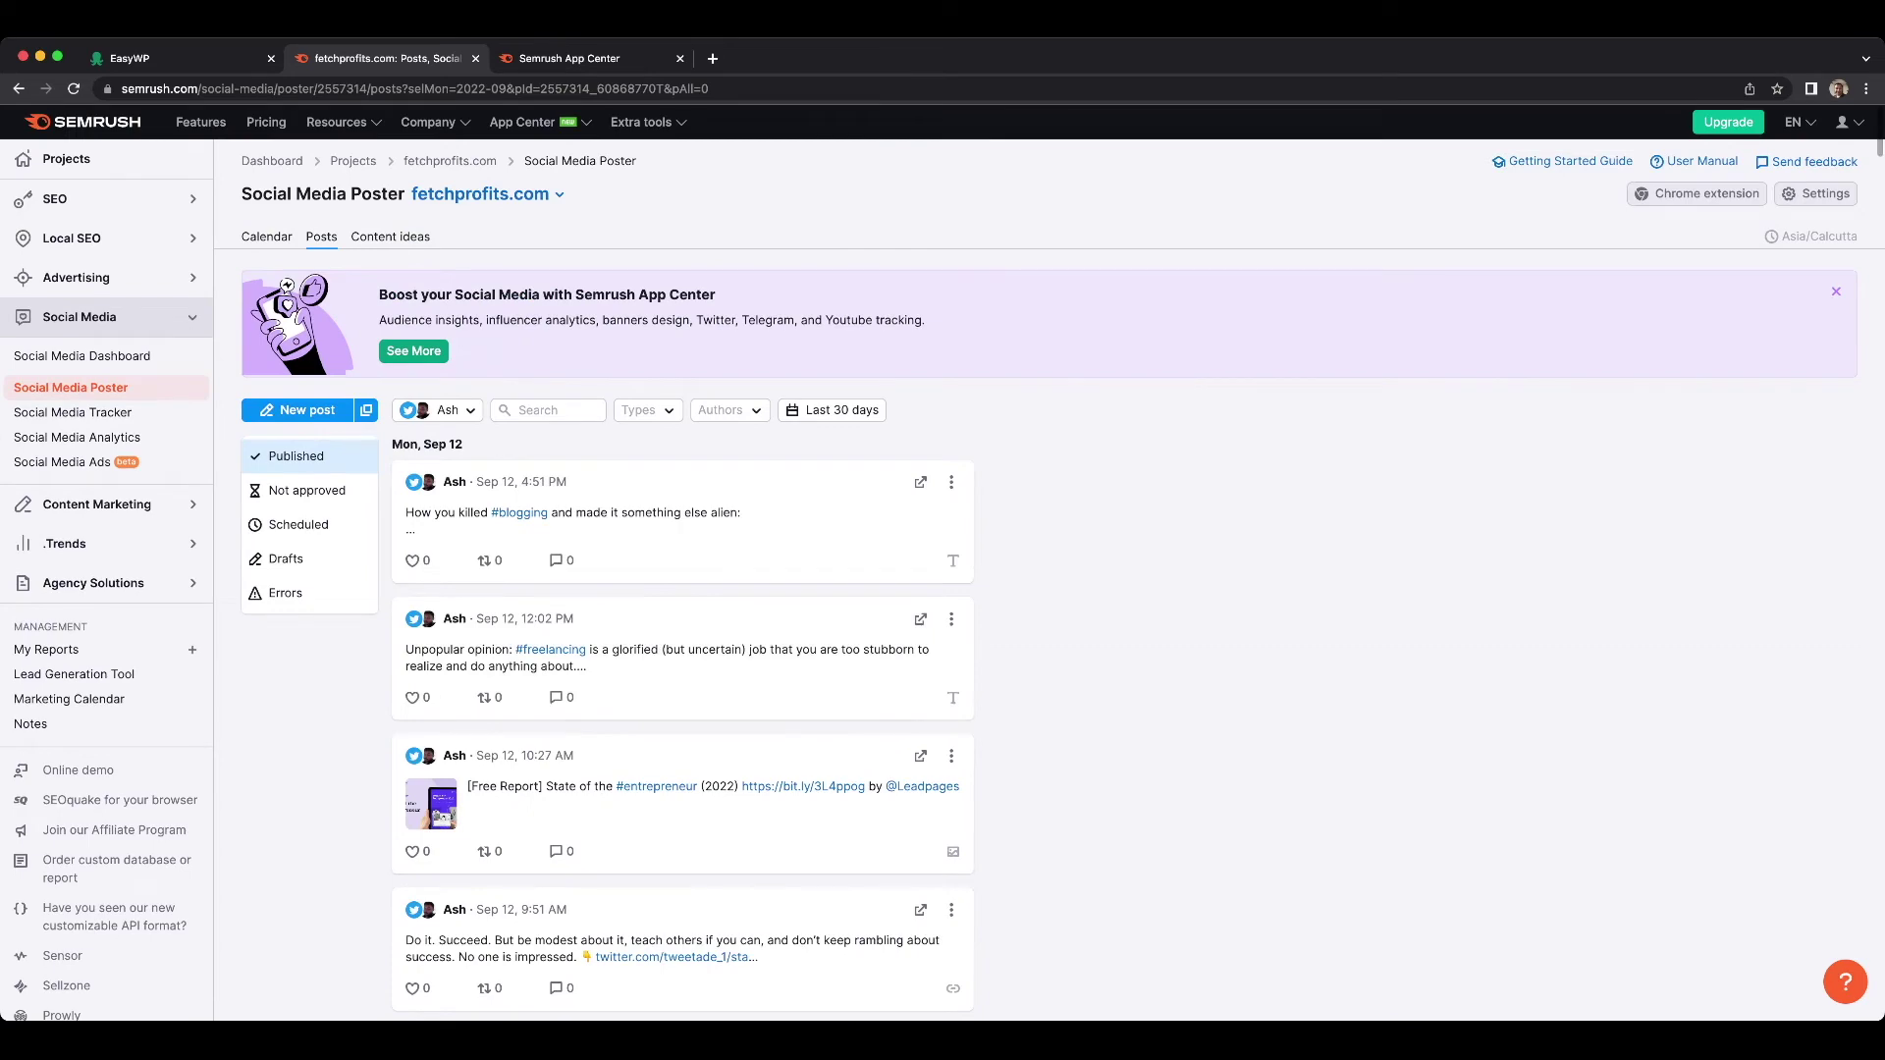
{"action": "scroll", "coordinate": [942, 560], "scroll_direction": "down", "scroll_amount": 3}
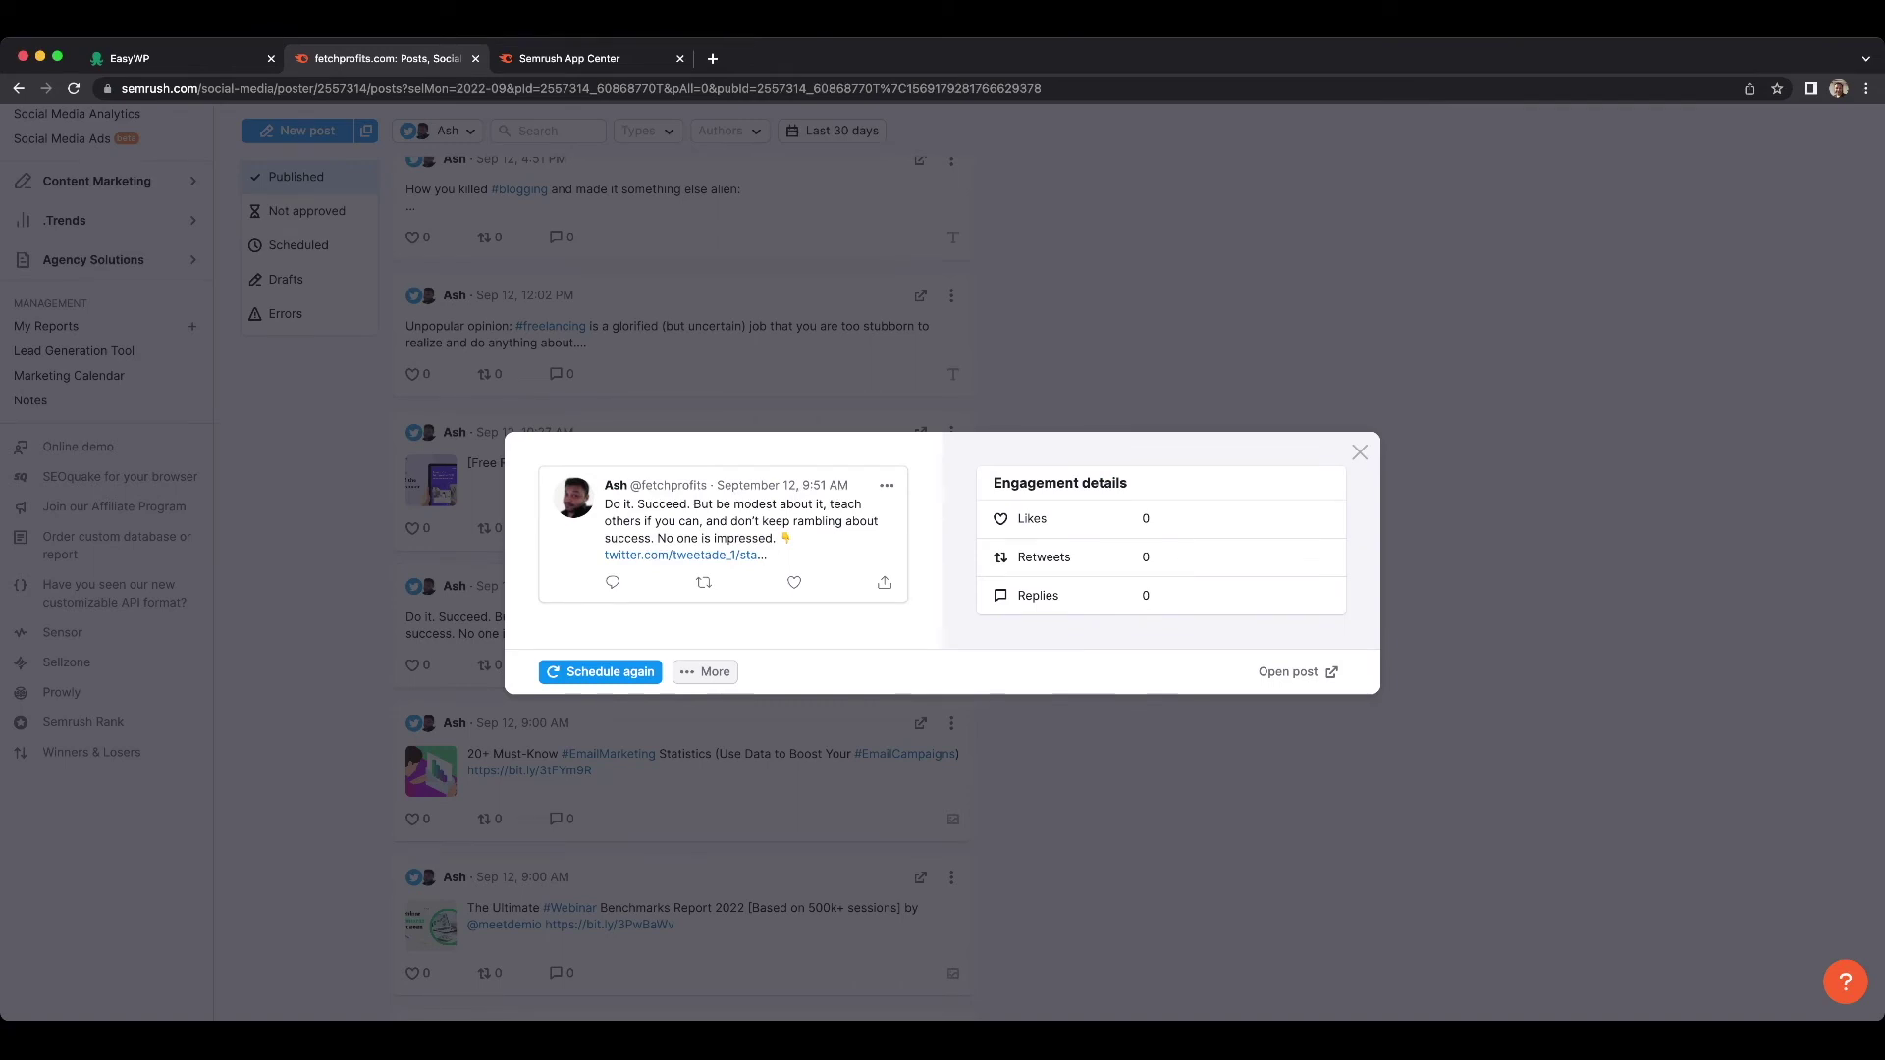
{"action": "key", "text": "Escape"}
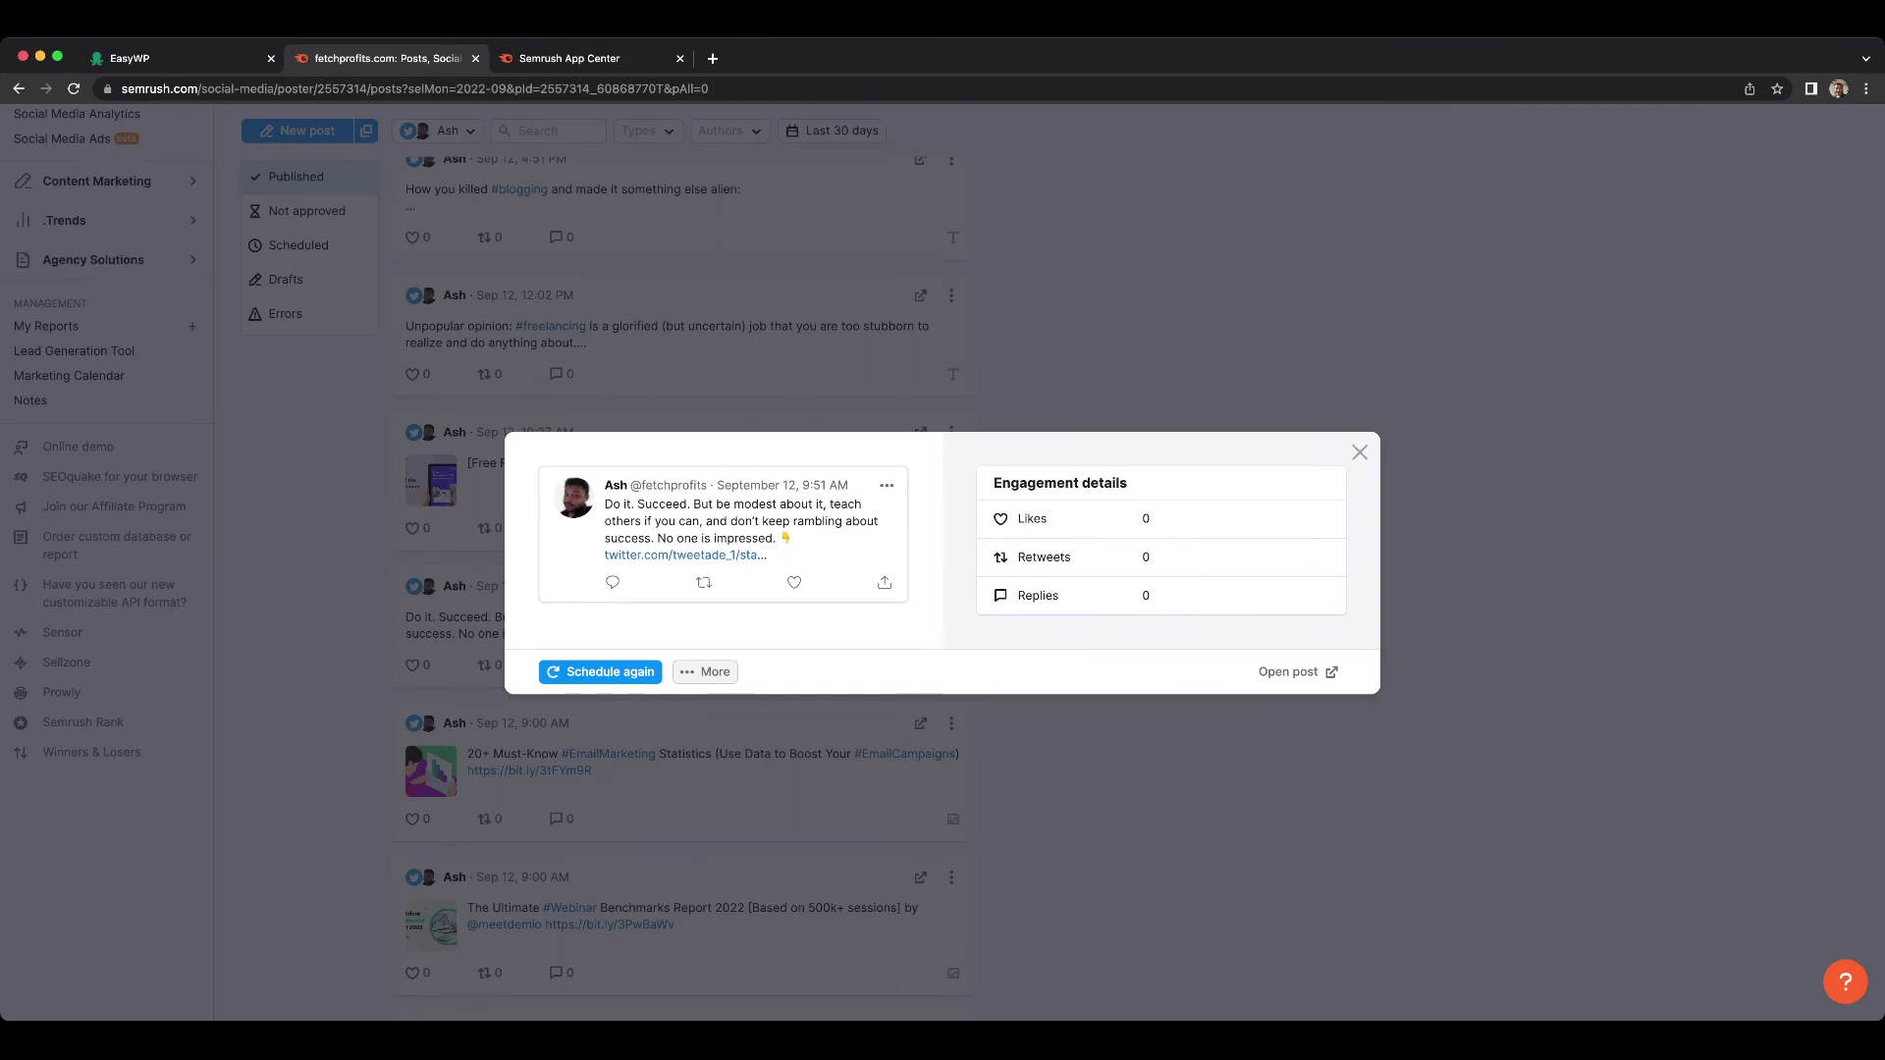
{"action": "scroll", "coordinate": [682, 570], "scroll_direction": "down", "scroll_amount": 5}
{"action": "scroll", "coordinate": [682, 569], "scroll_direction": "up", "scroll_amount": 10}
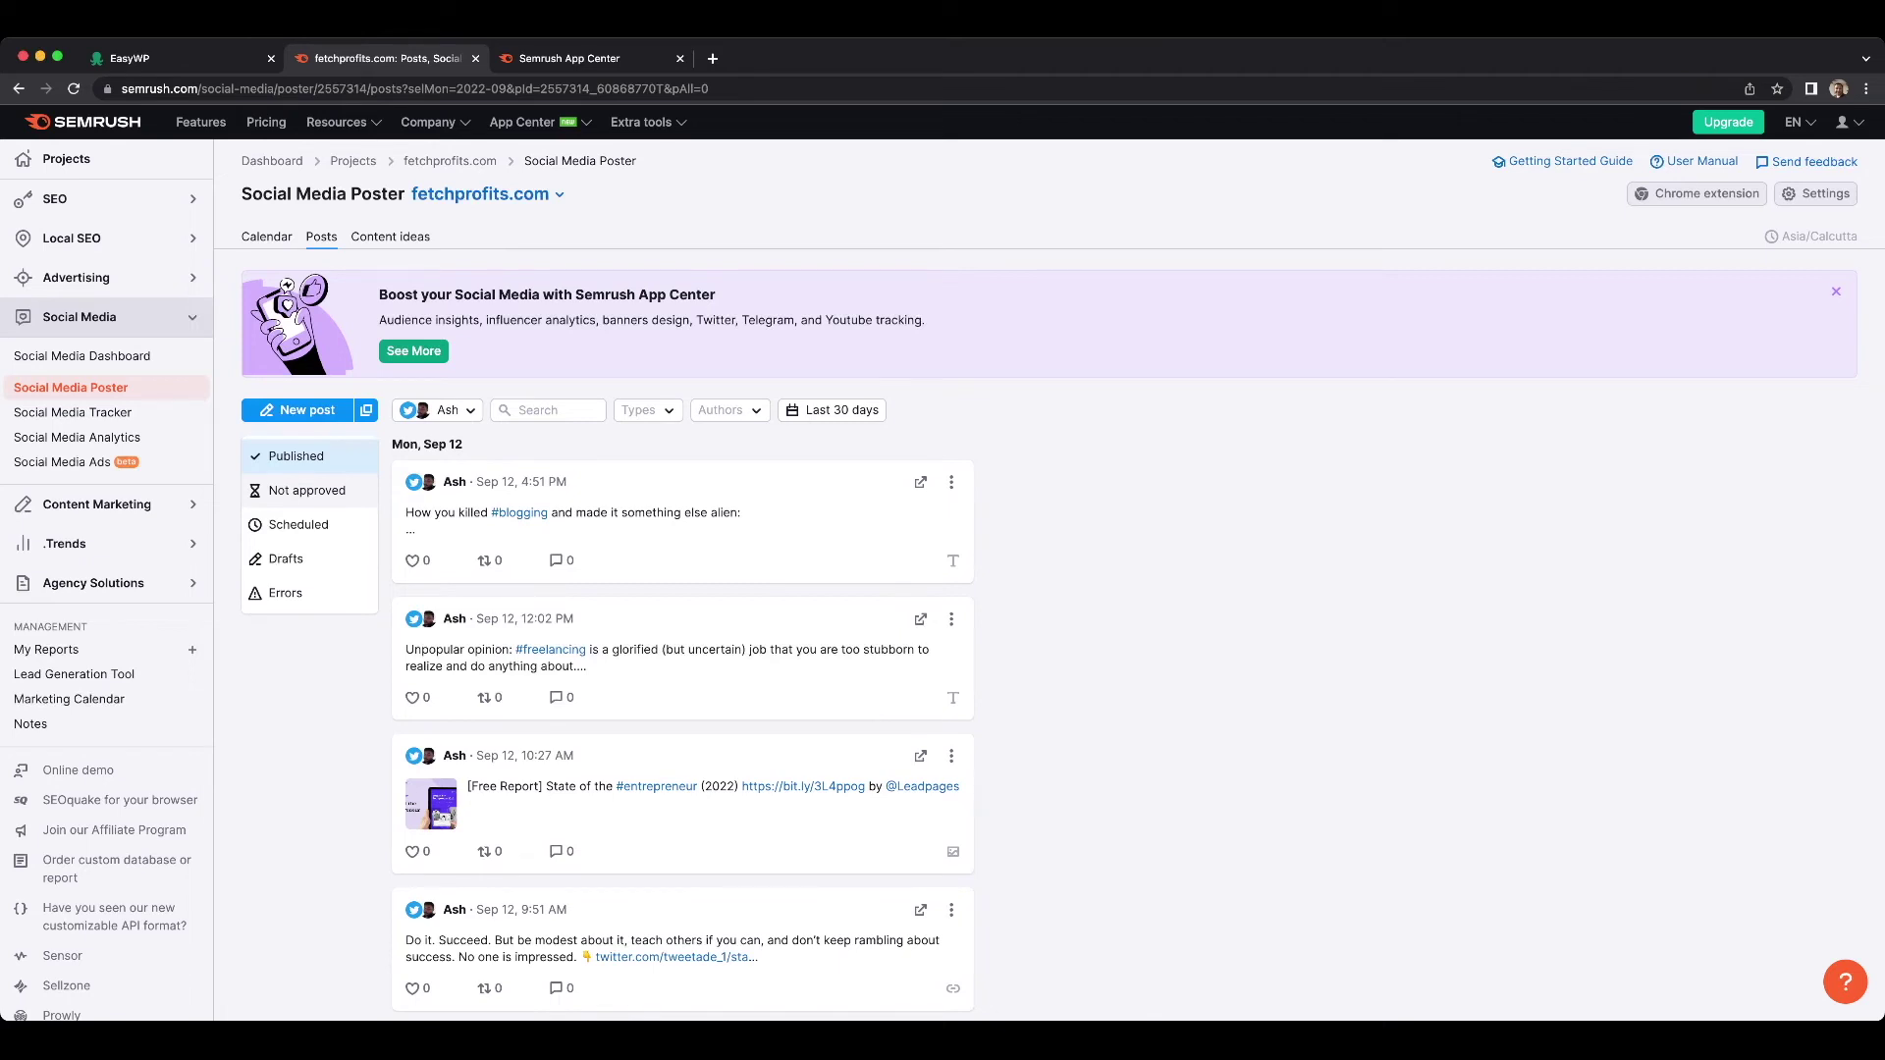
Check the Scheduled and Drafts lists, then show the Errors list of failed posts.
{"action": "left_click", "coordinate": [298, 524]}
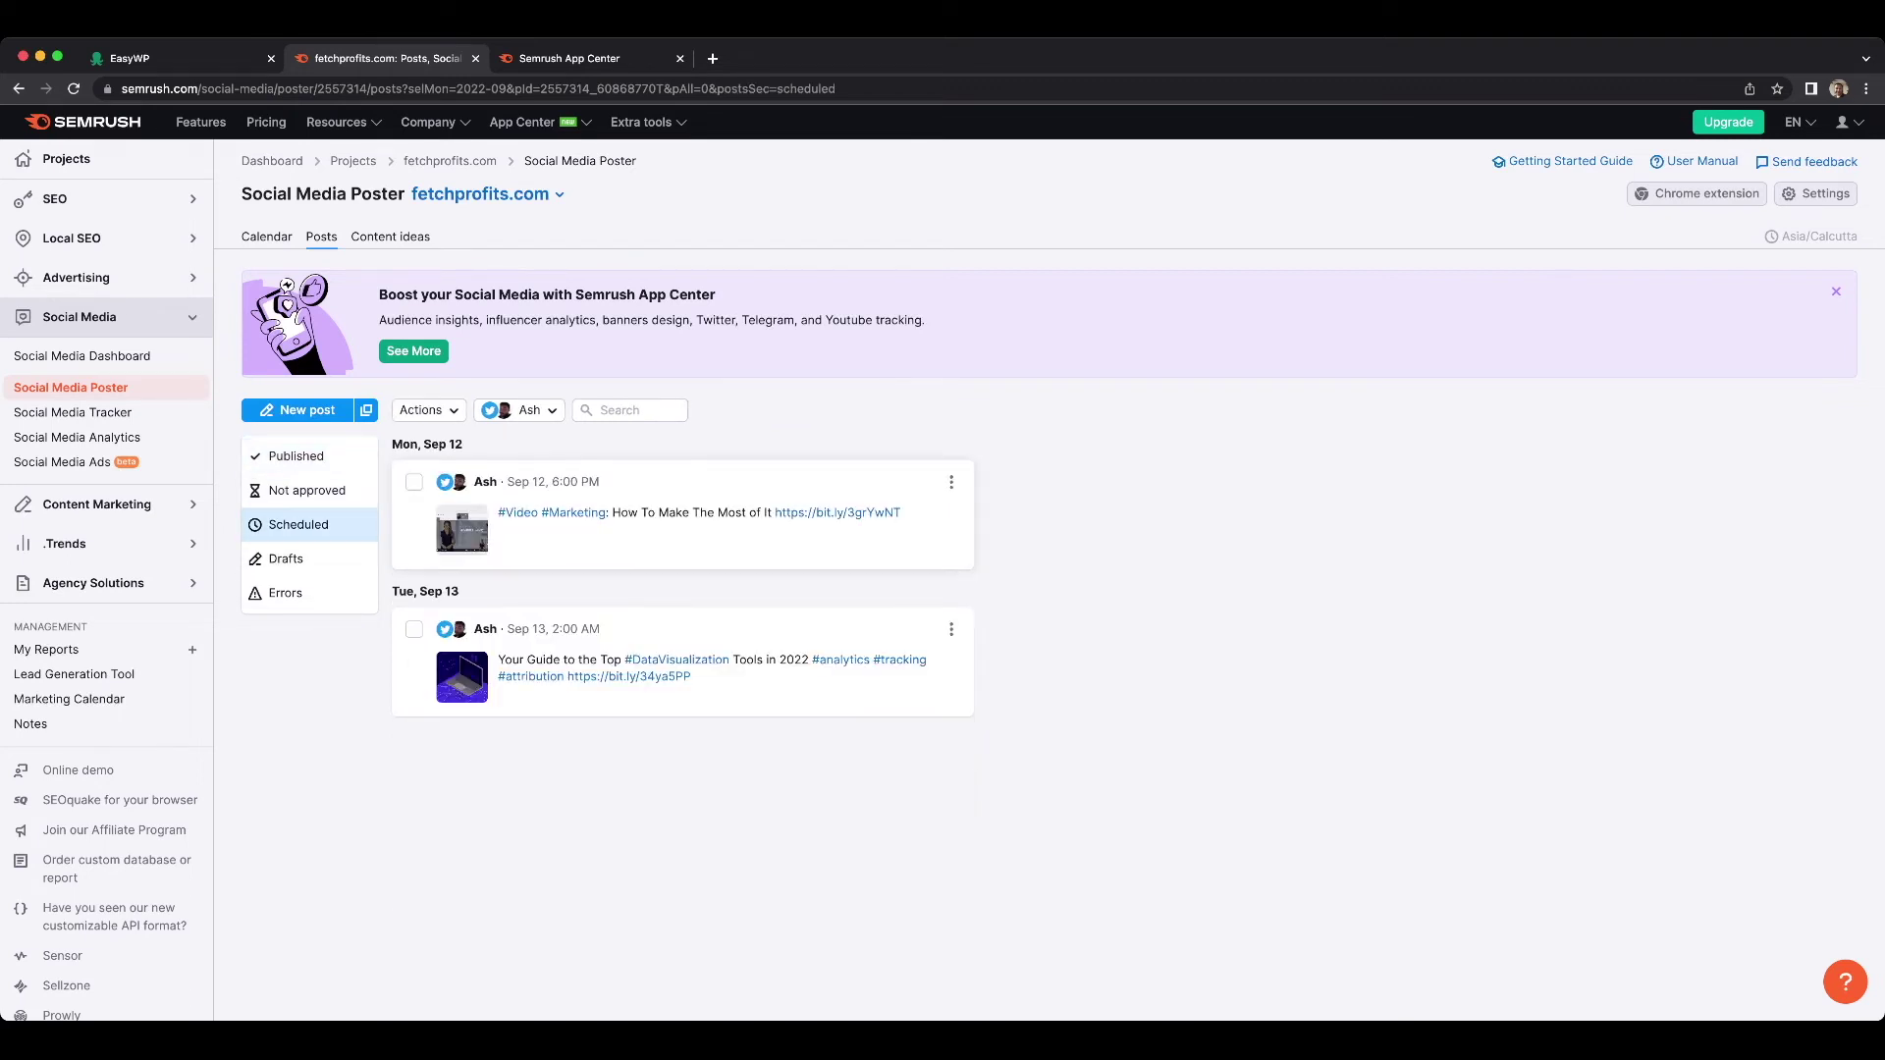
{"action": "left_click", "coordinate": [285, 559]}
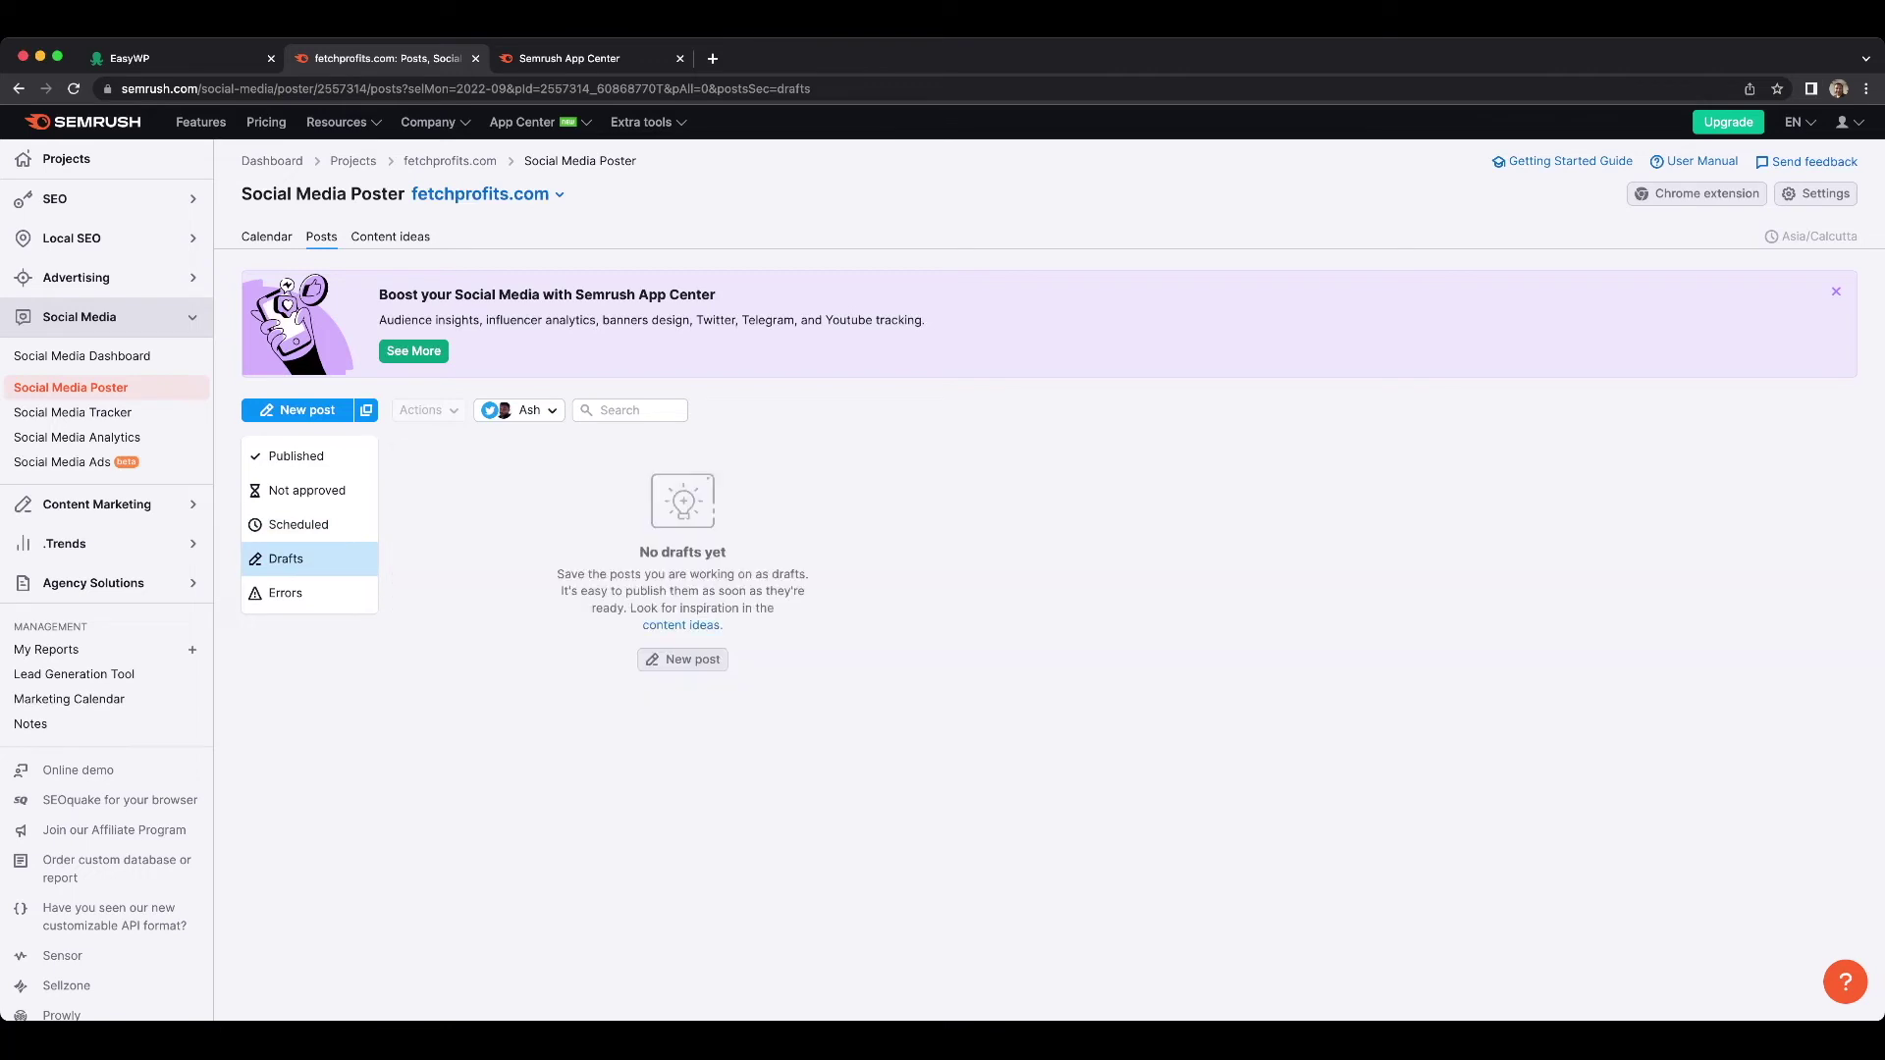
{"action": "left_click", "coordinate": [286, 593]}
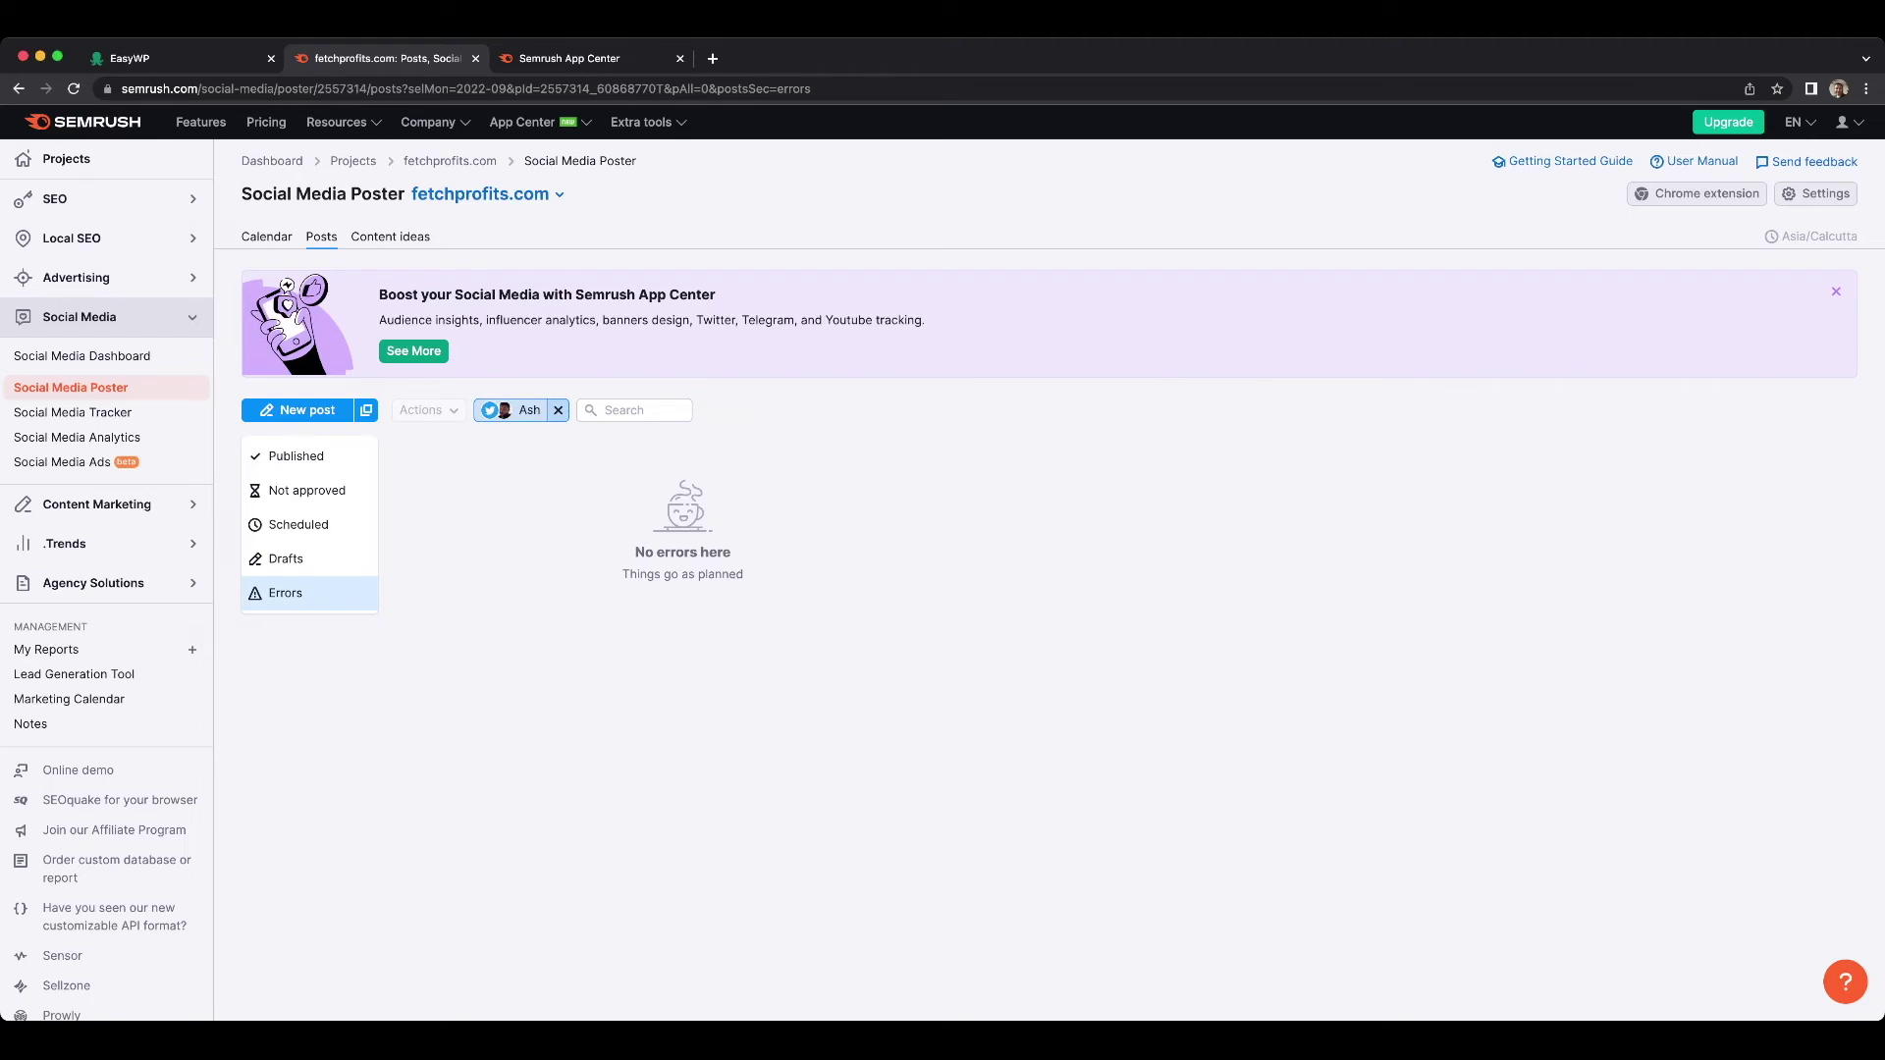
Clear the profile filter so failed posts from all profiles are listed.
{"action": "left_click", "coordinate": [558, 411]}
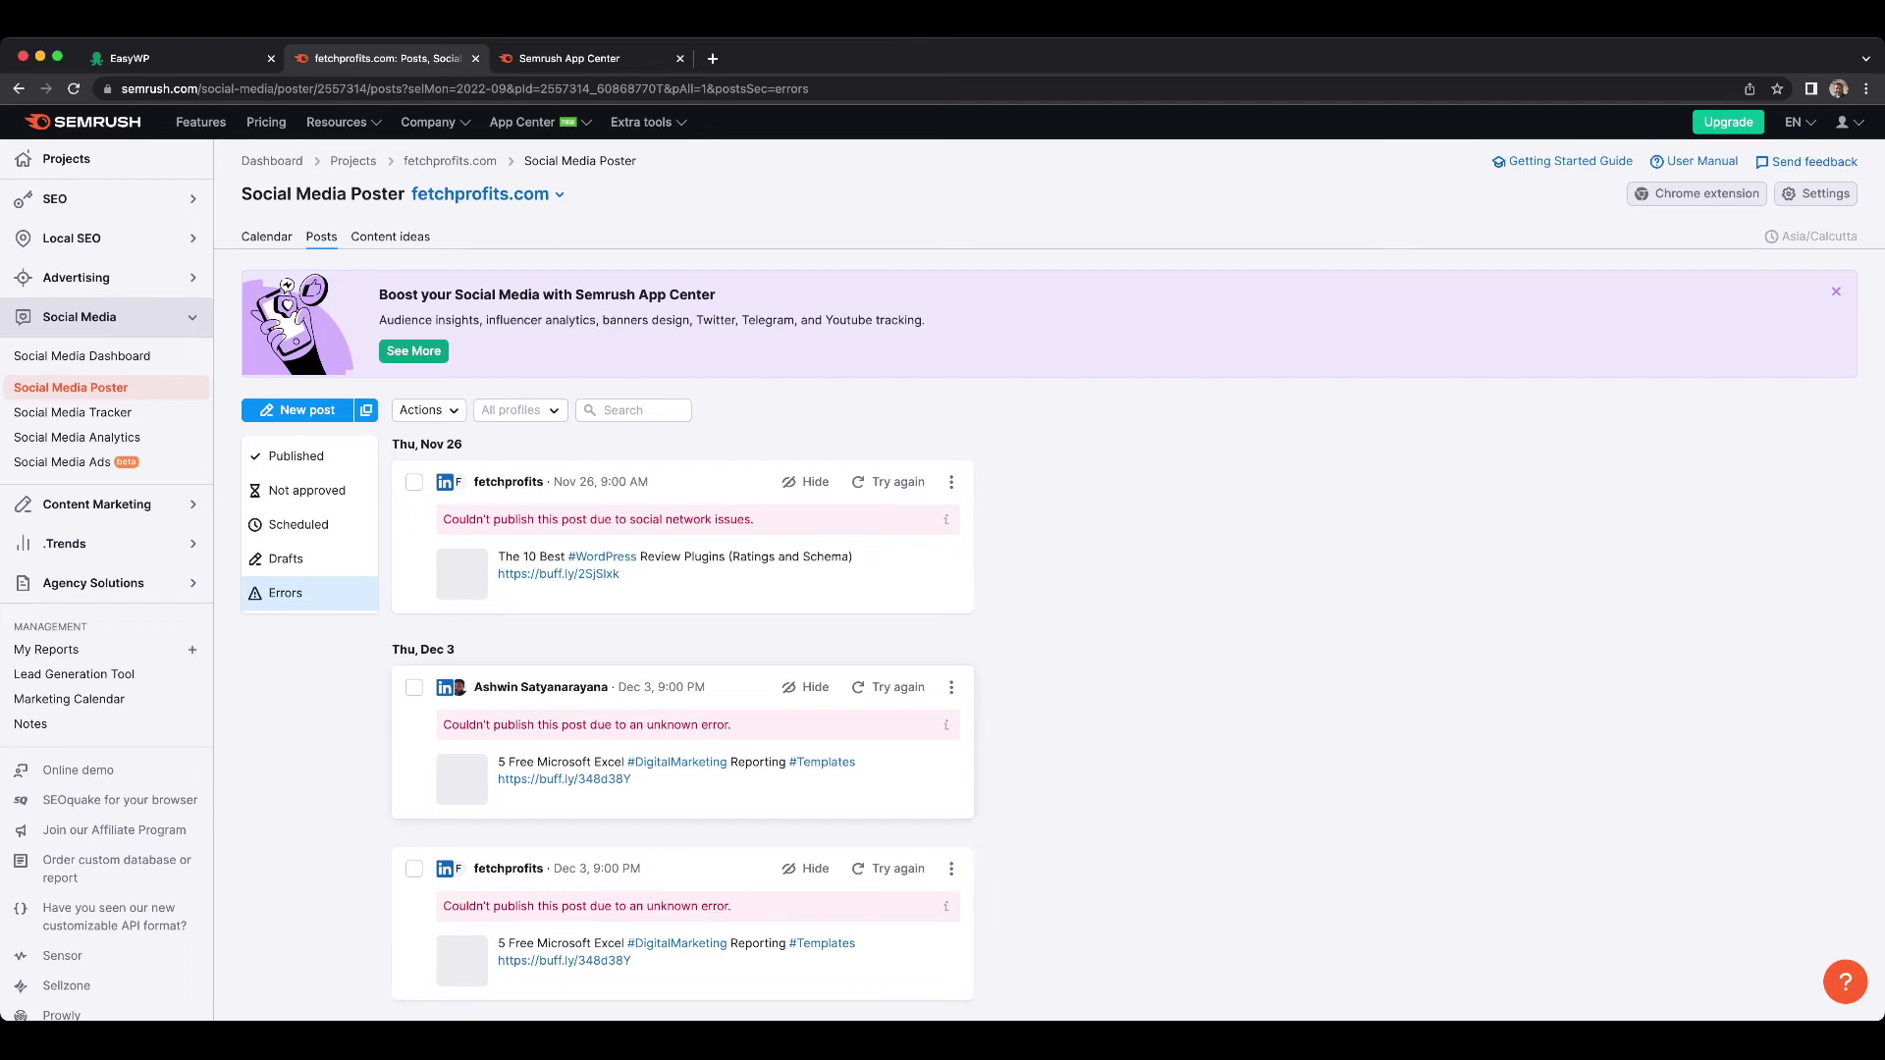
{"action": "scroll", "coordinate": [942, 560], "scroll_direction": "down", "scroll_amount": 3}
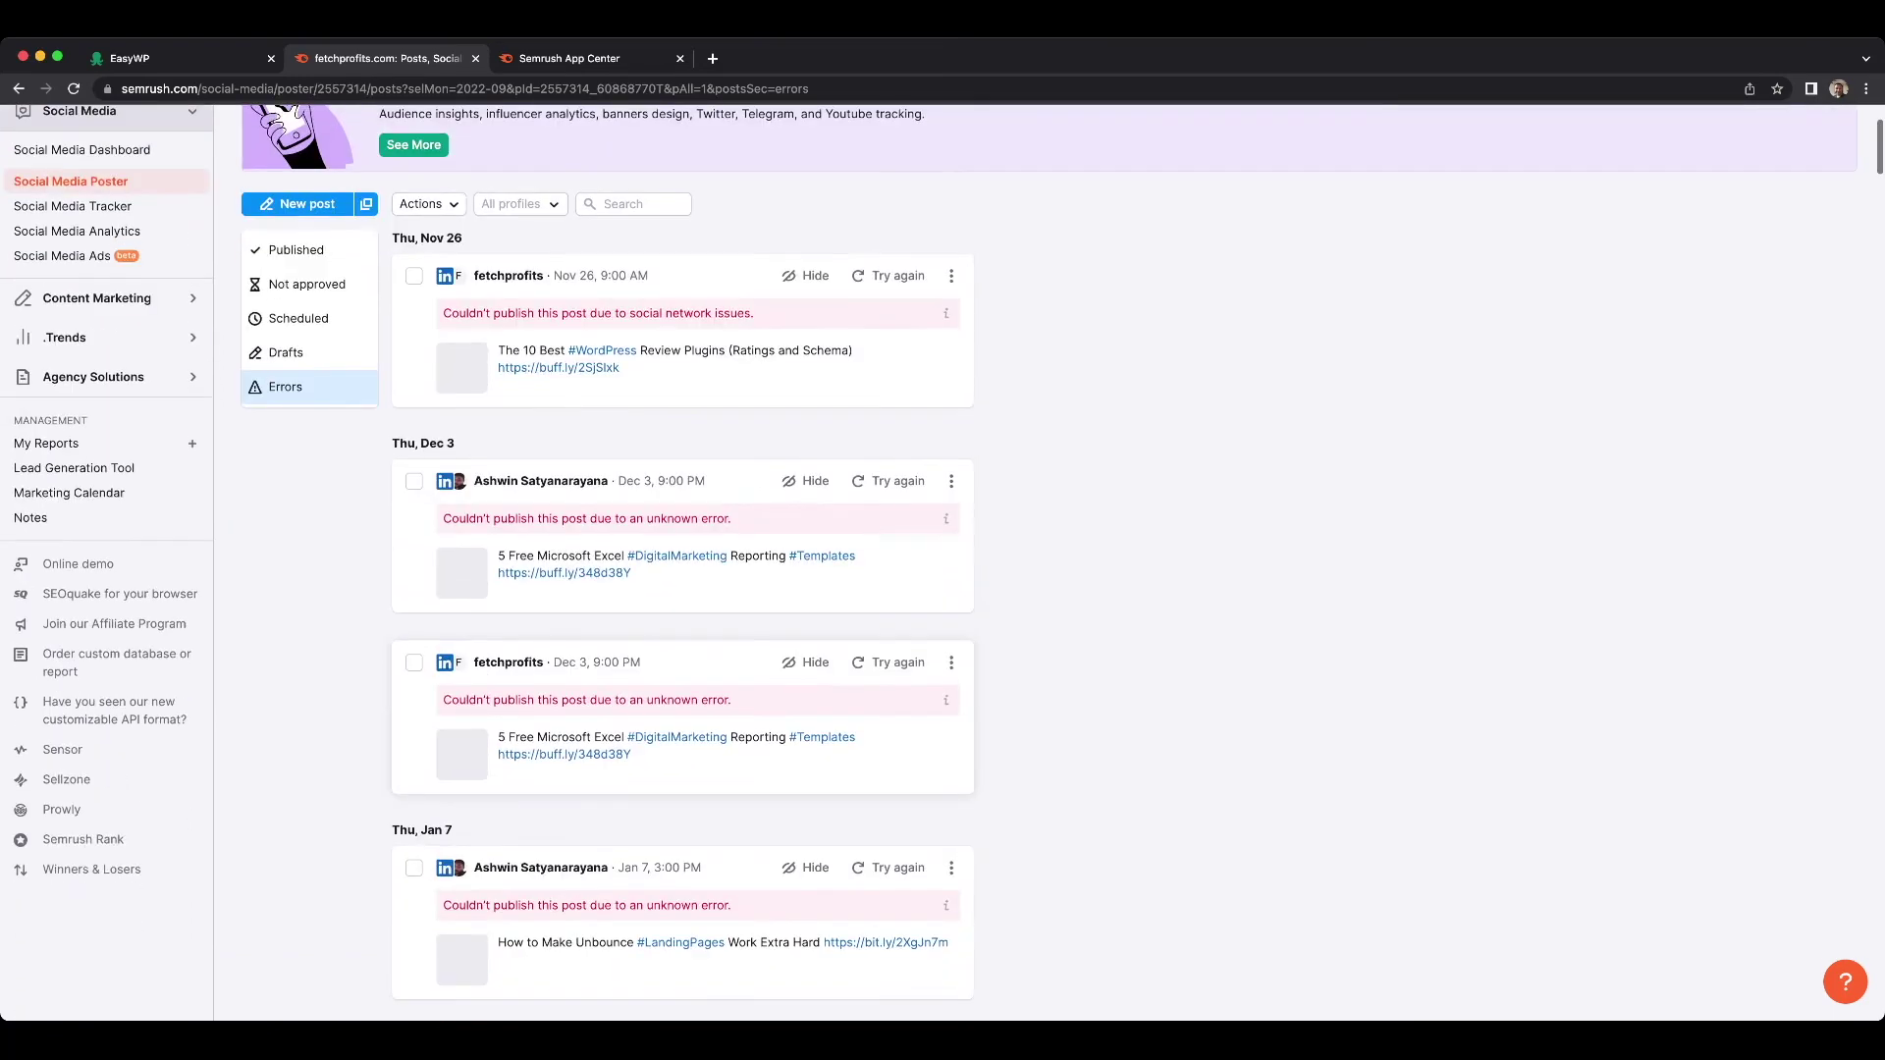
{"action": "scroll", "coordinate": [889, 331], "scroll_direction": "up", "scroll_amount": 1}
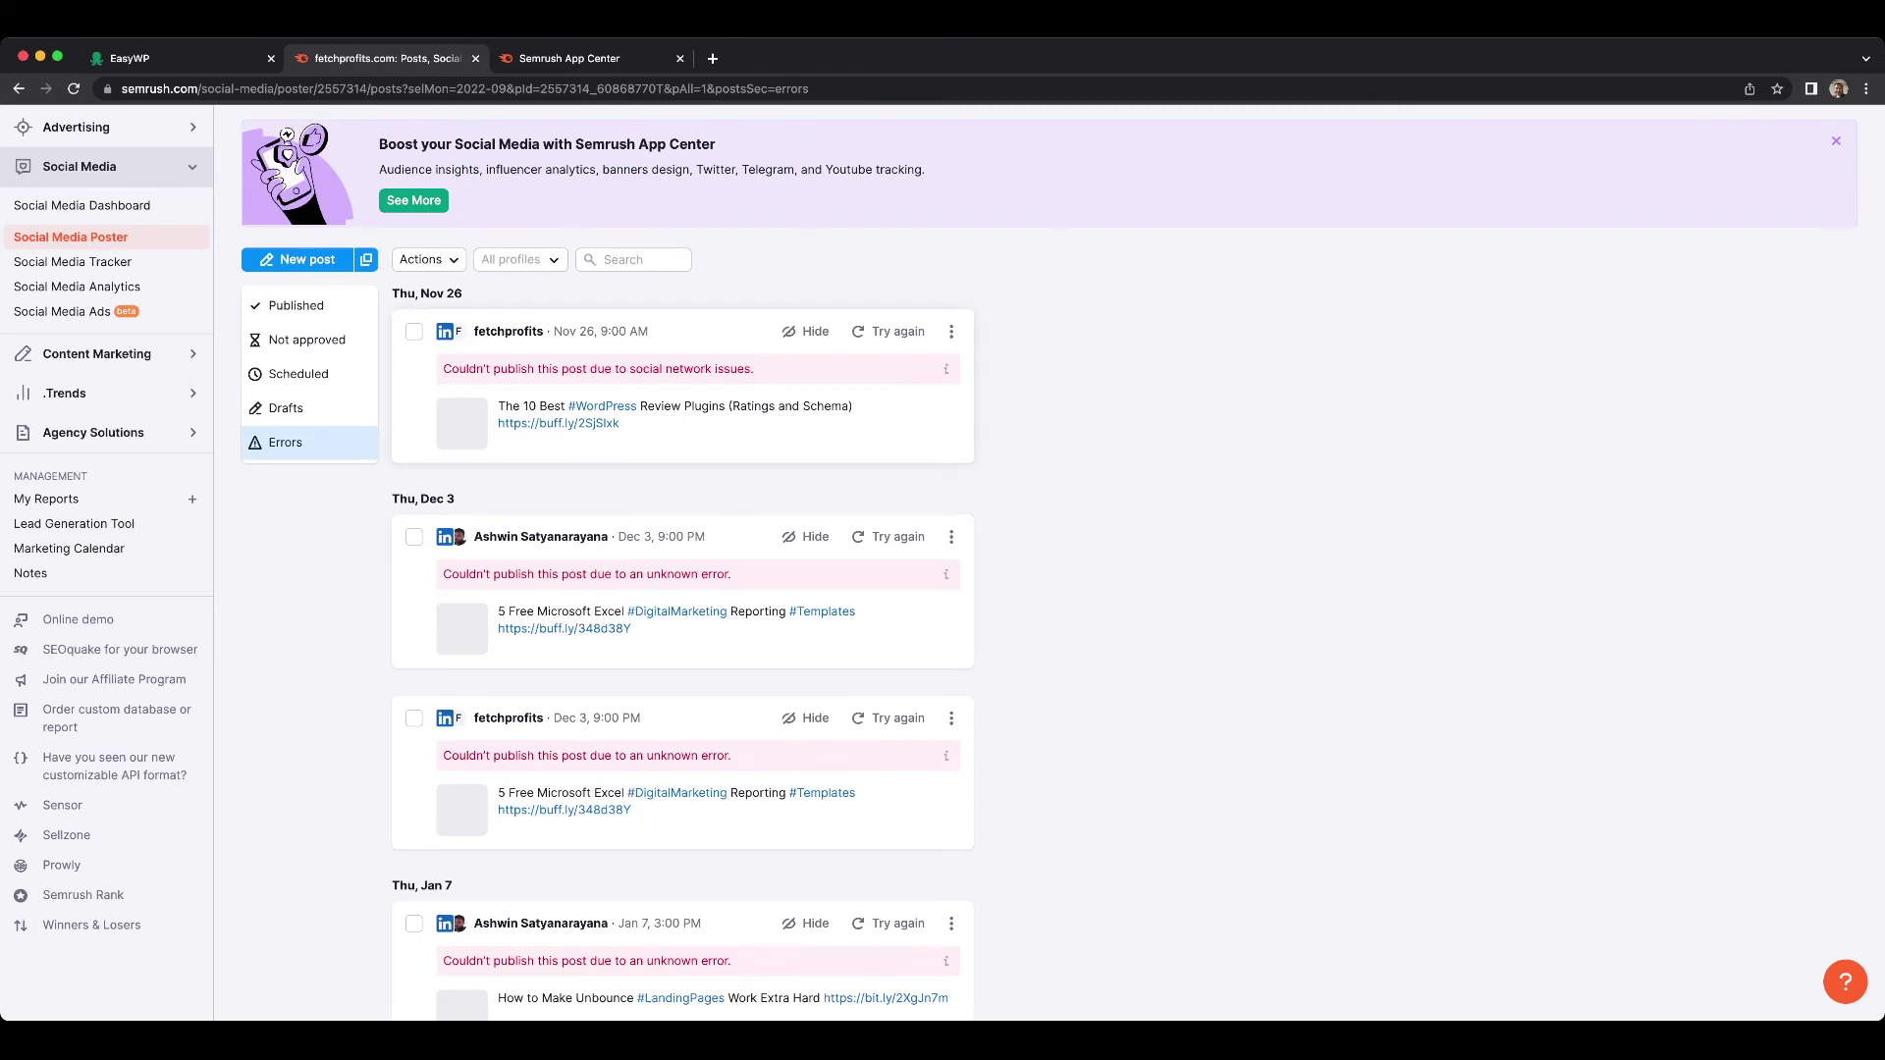
{"action": "scroll", "coordinate": [943, 563], "scroll_direction": "up", "scroll_amount": 3}
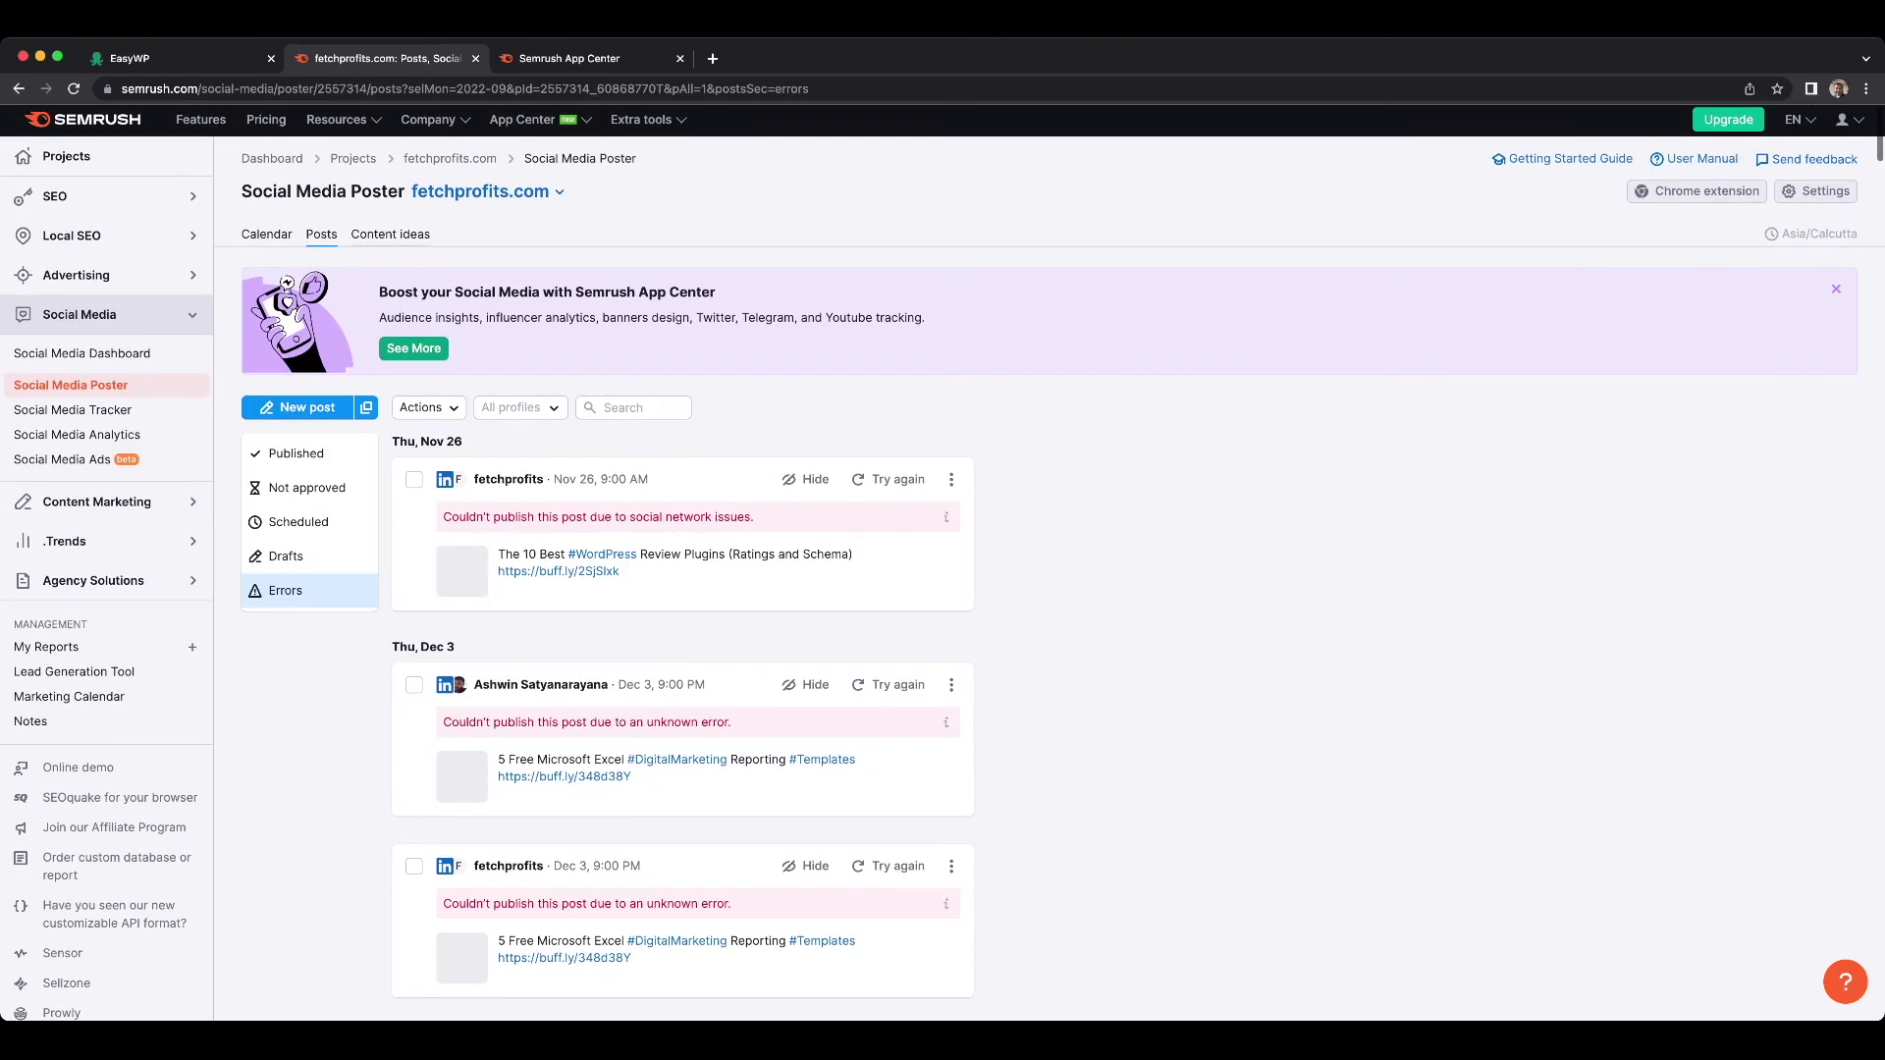
Add fetchprofits.com as a news feed in Content ideas and browse its articles.
{"action": "left_click", "coordinate": [390, 234]}
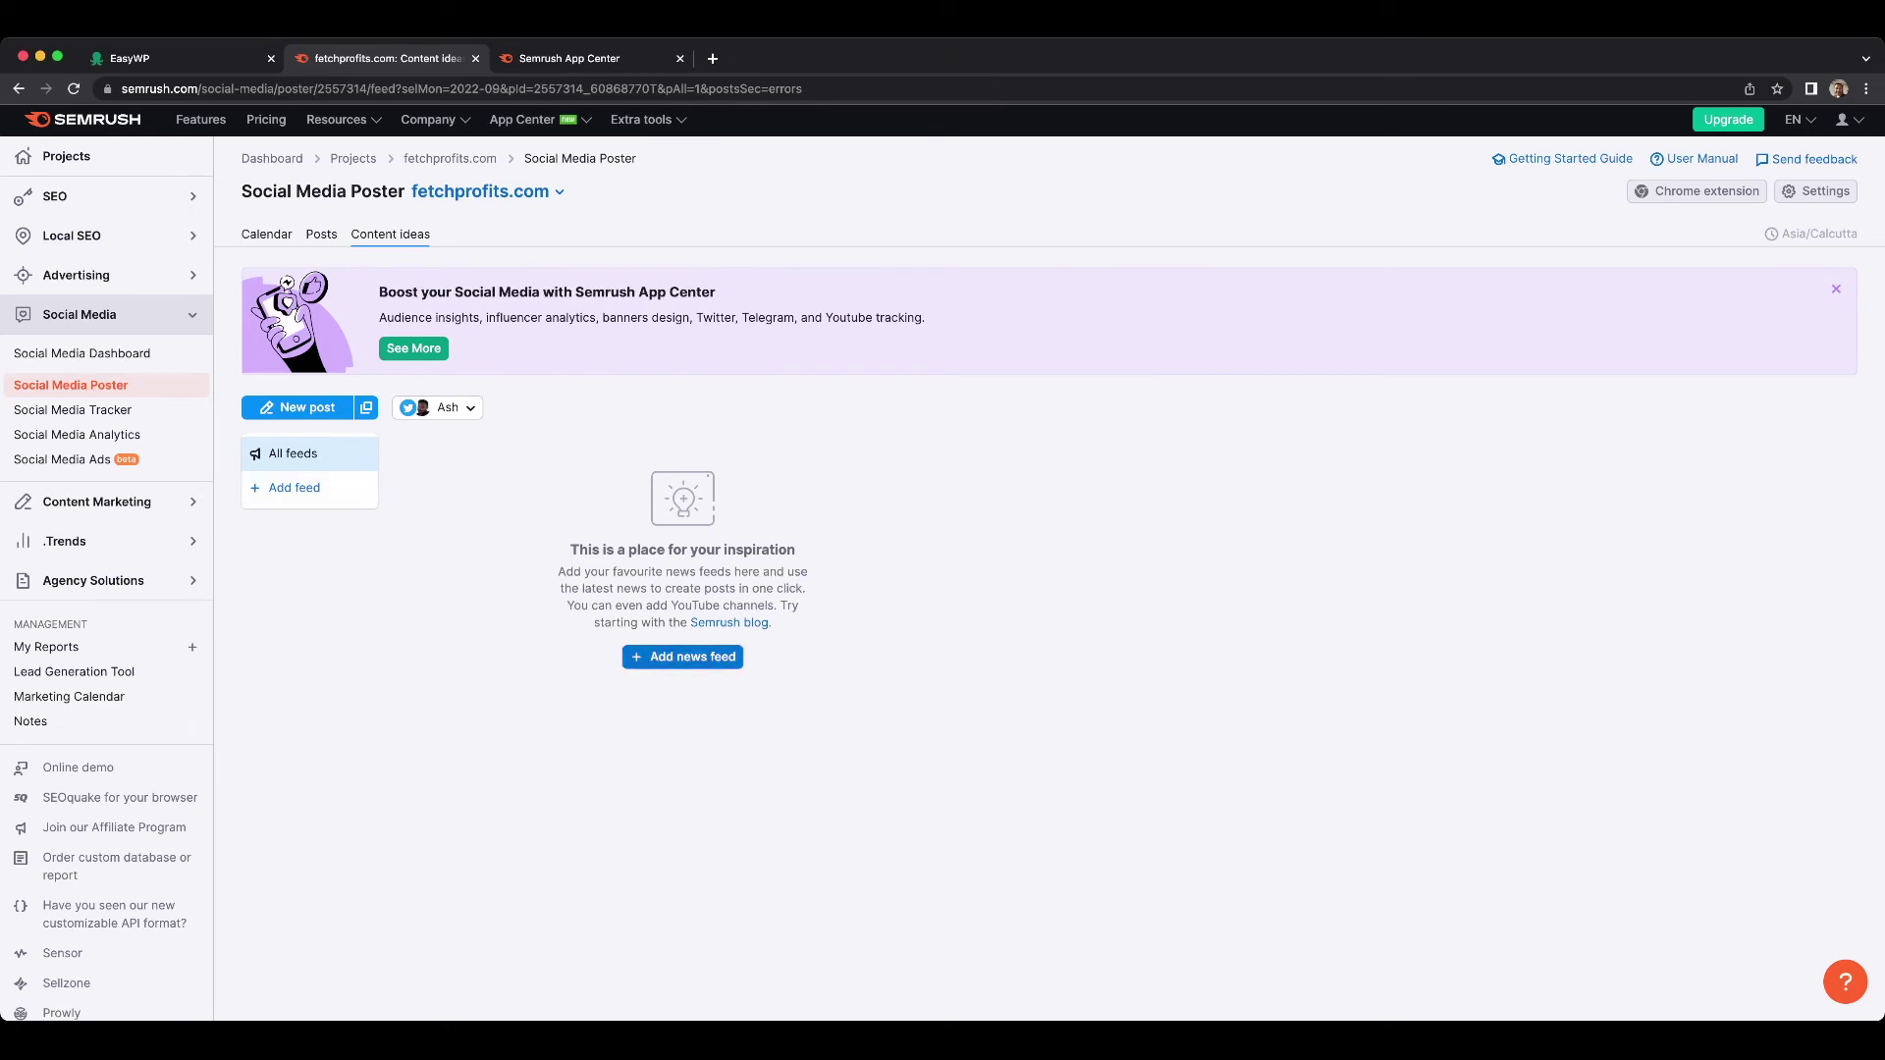
{"action": "left_click", "coordinate": [683, 655]}
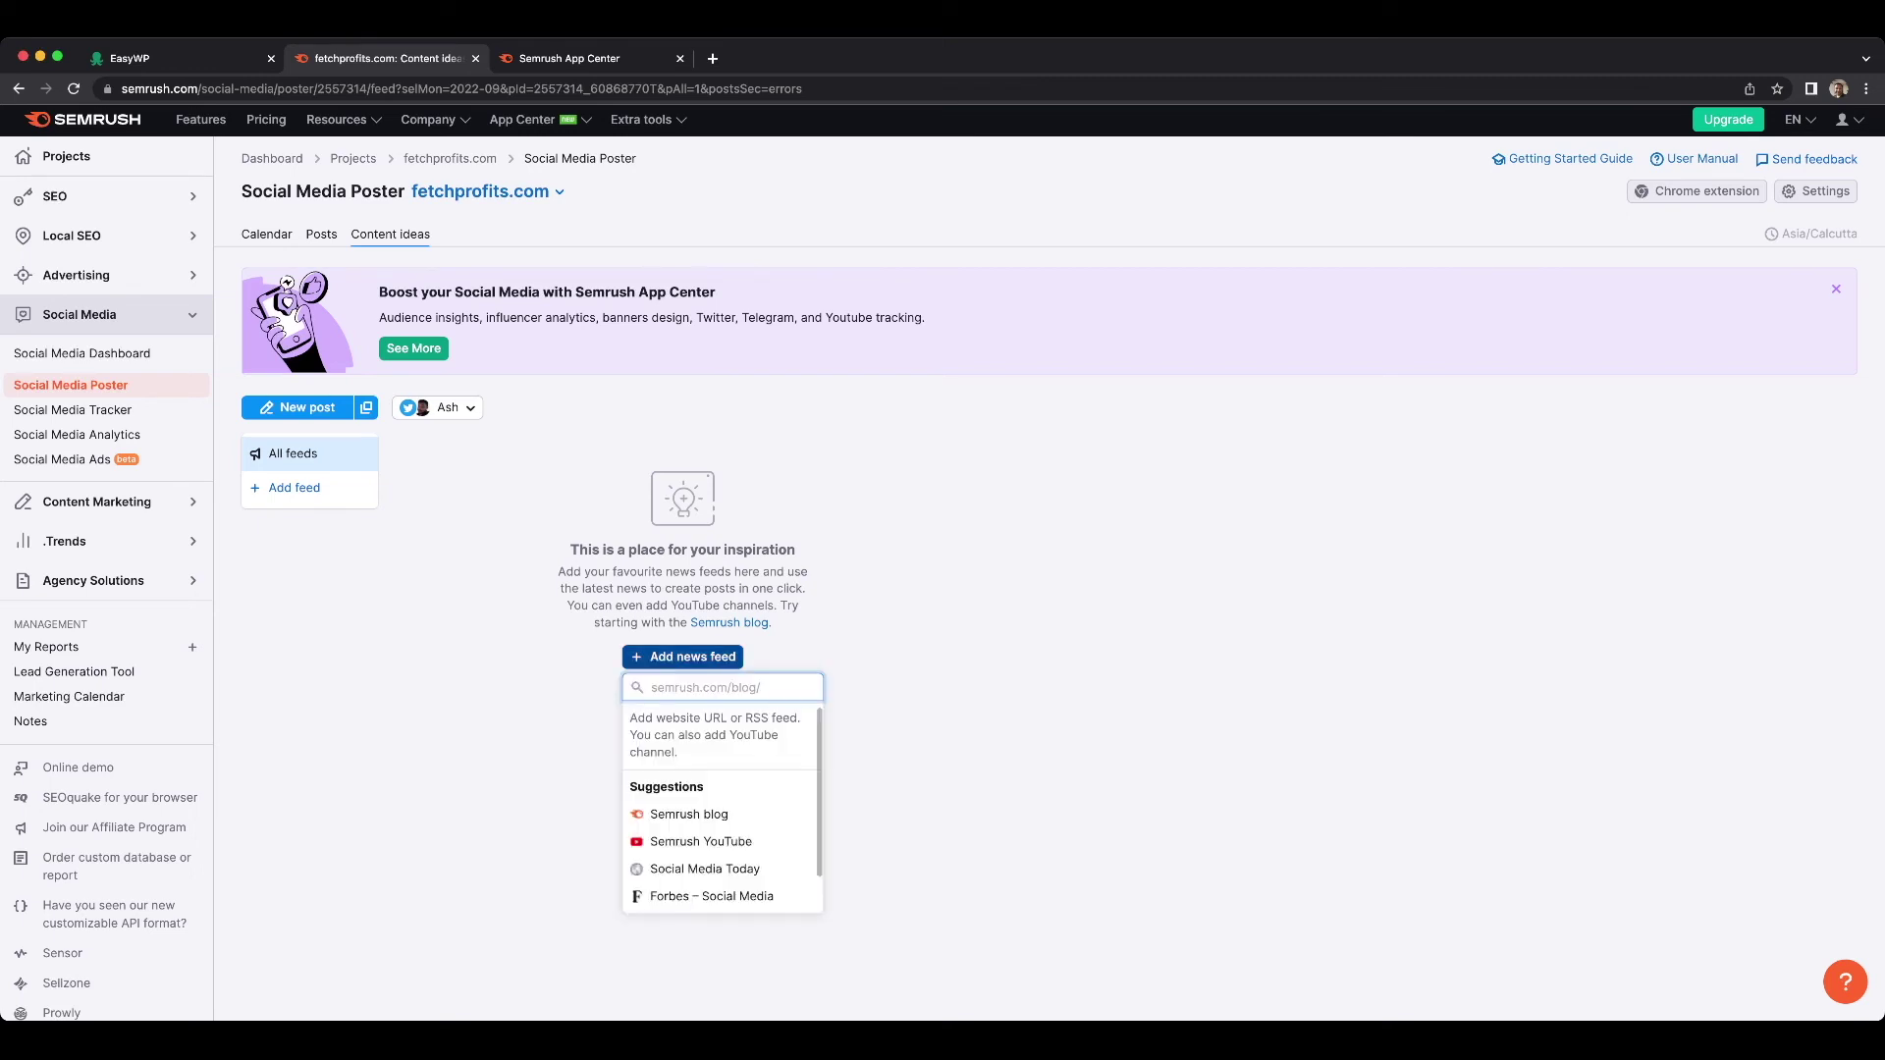
{"action": "type", "text": "fetchprofits.com"}
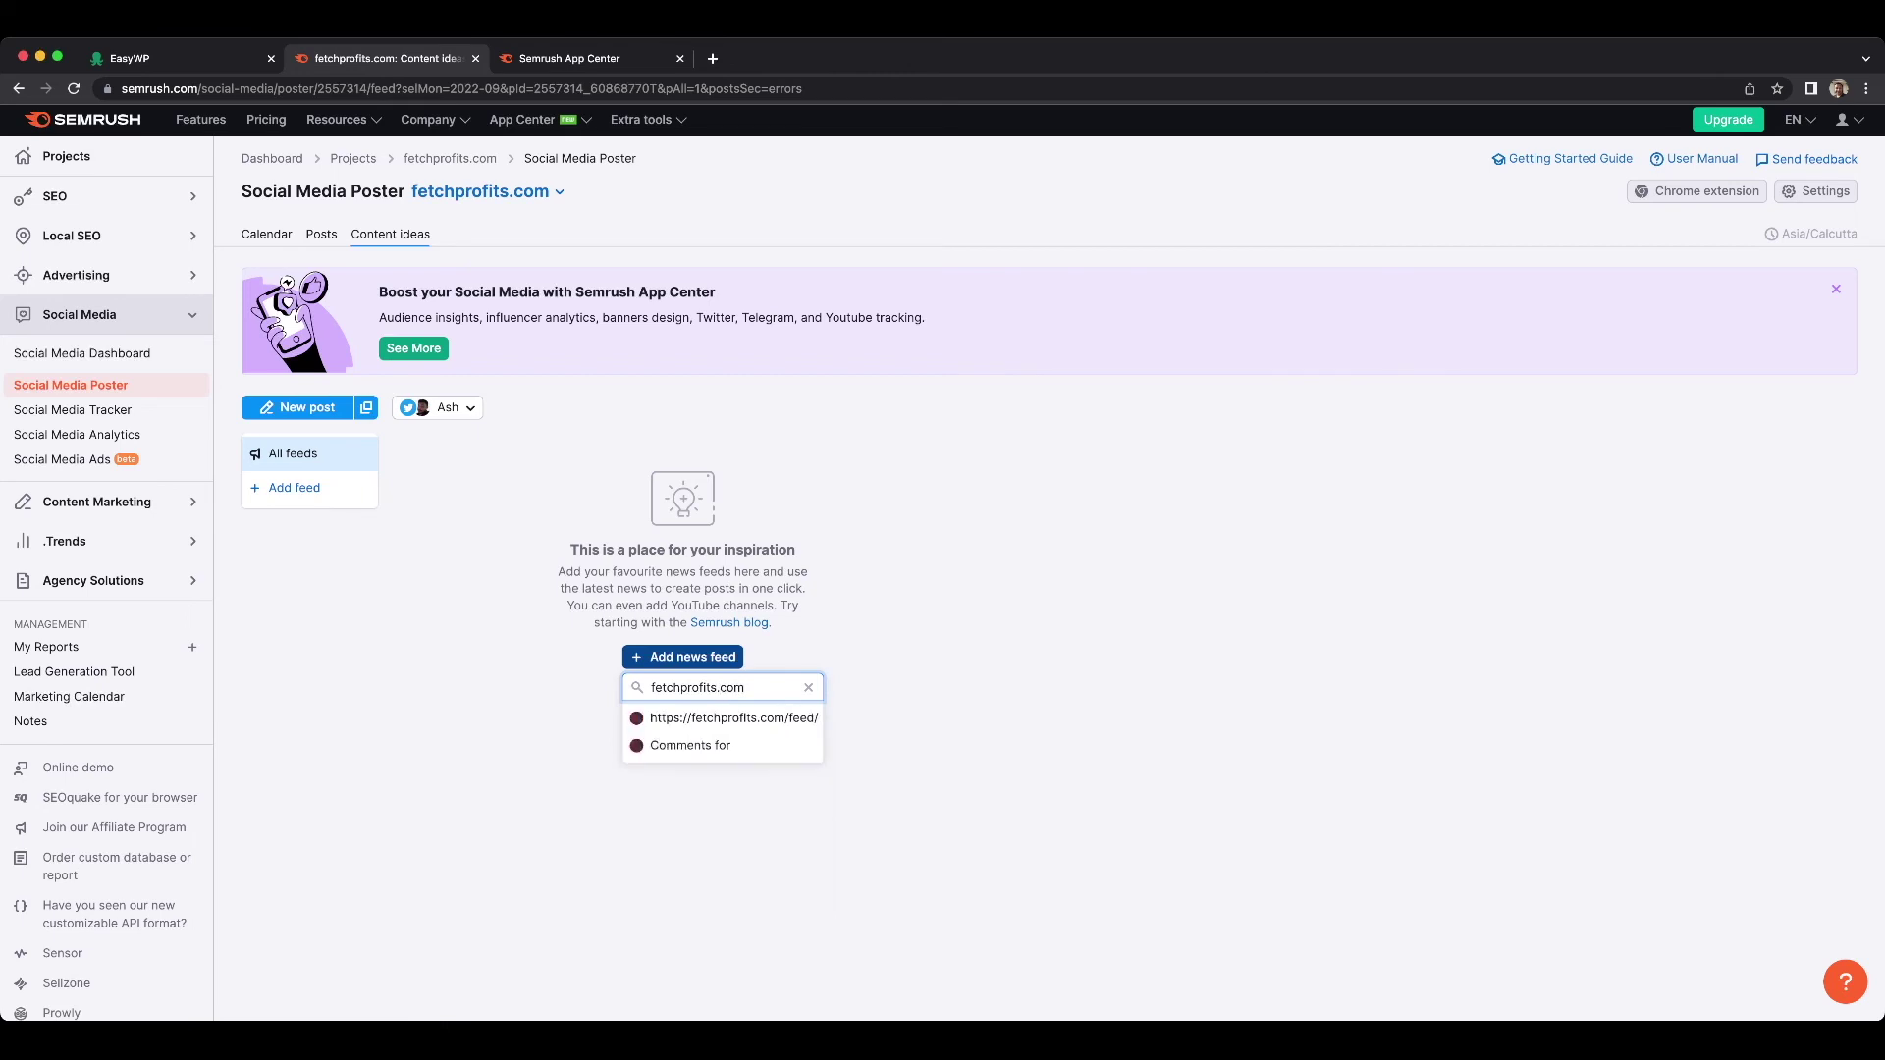
{"action": "key", "text": "Return"}
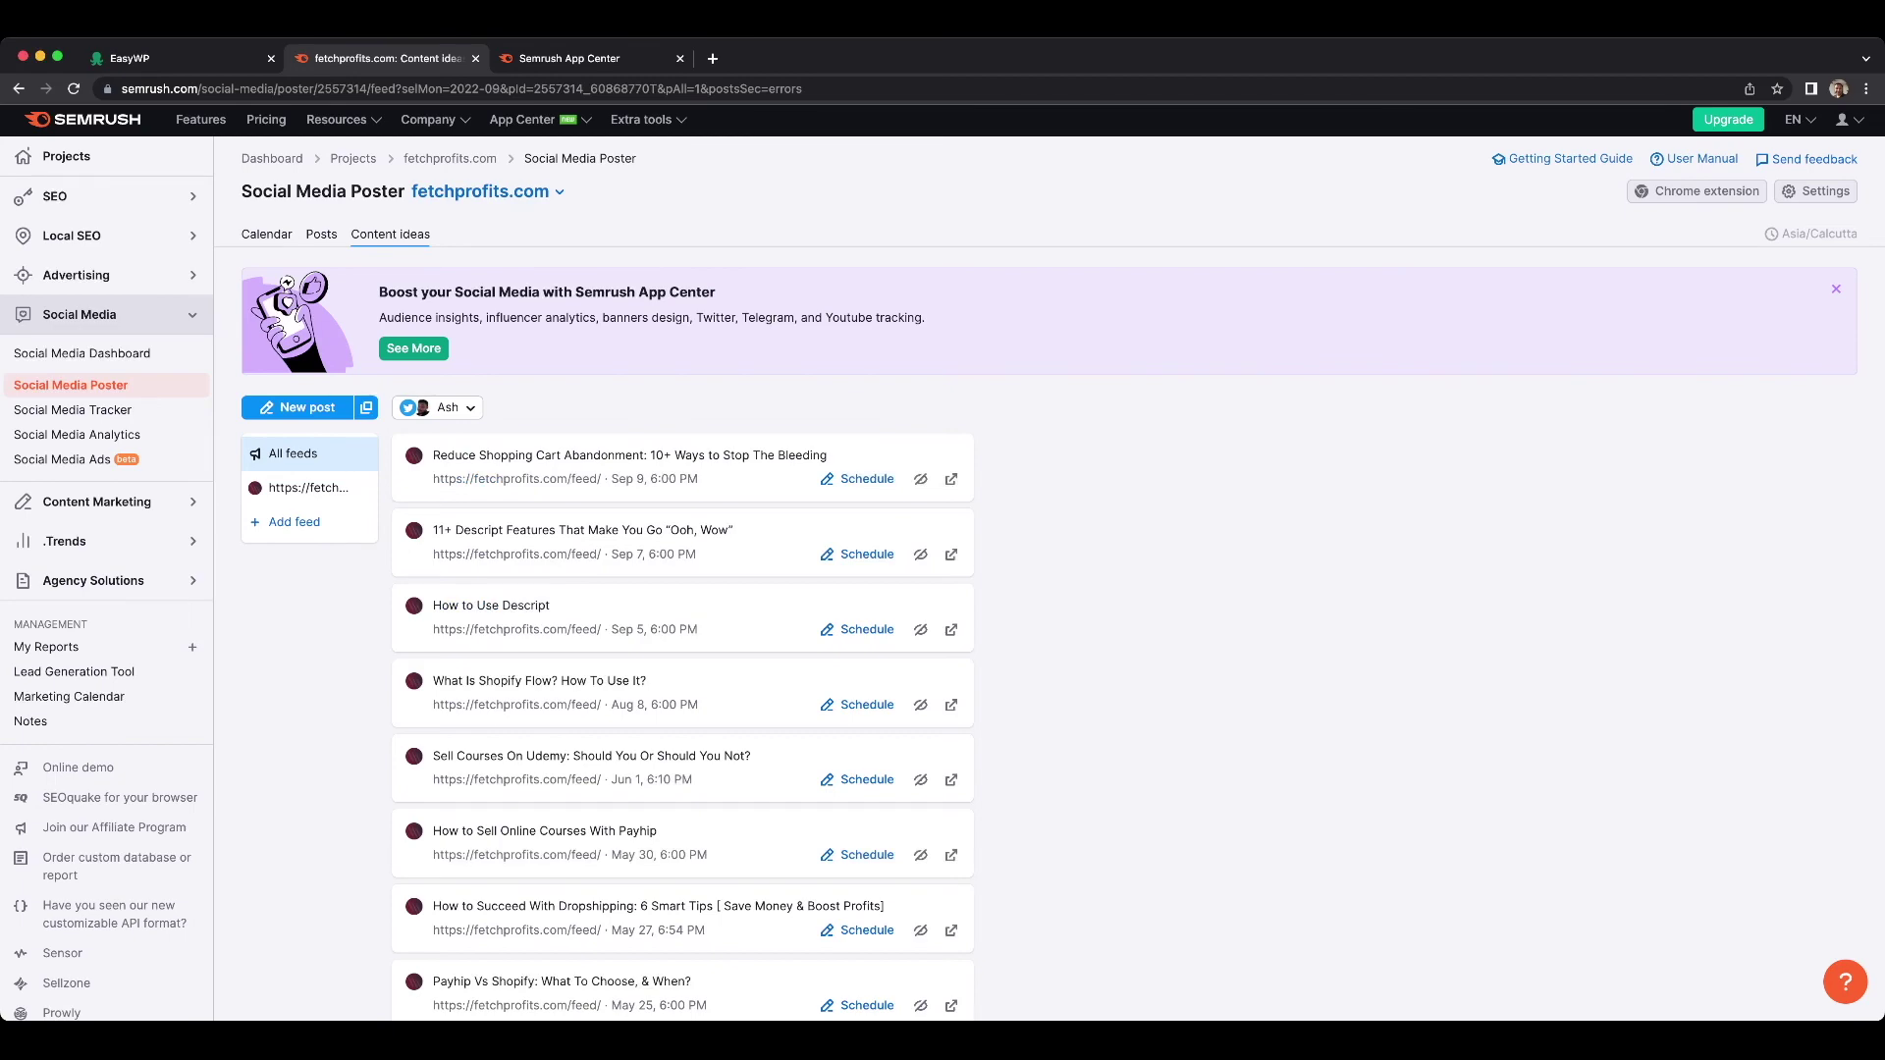
{"action": "scroll", "coordinate": [943, 589], "scroll_direction": "down", "scroll_amount": 5}
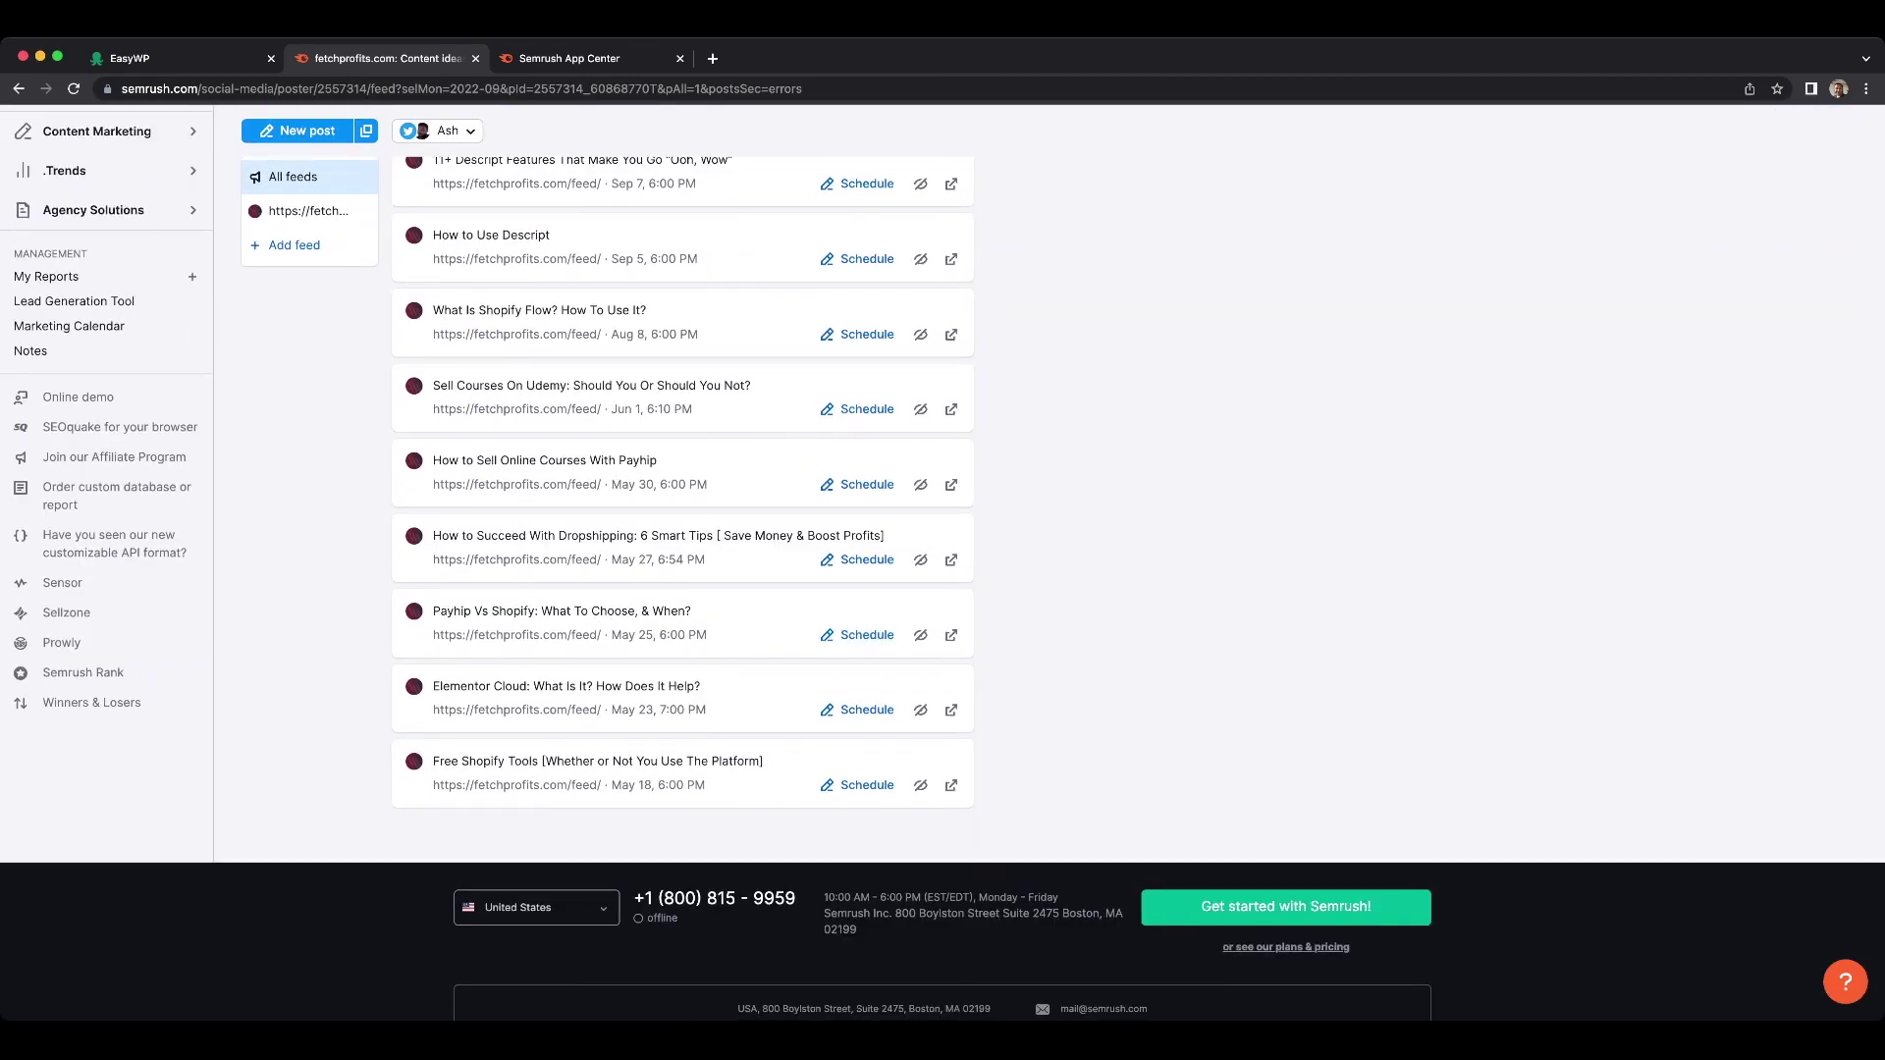
{"action": "scroll", "coordinate": [942, 563], "scroll_direction": "up", "scroll_amount": 4}
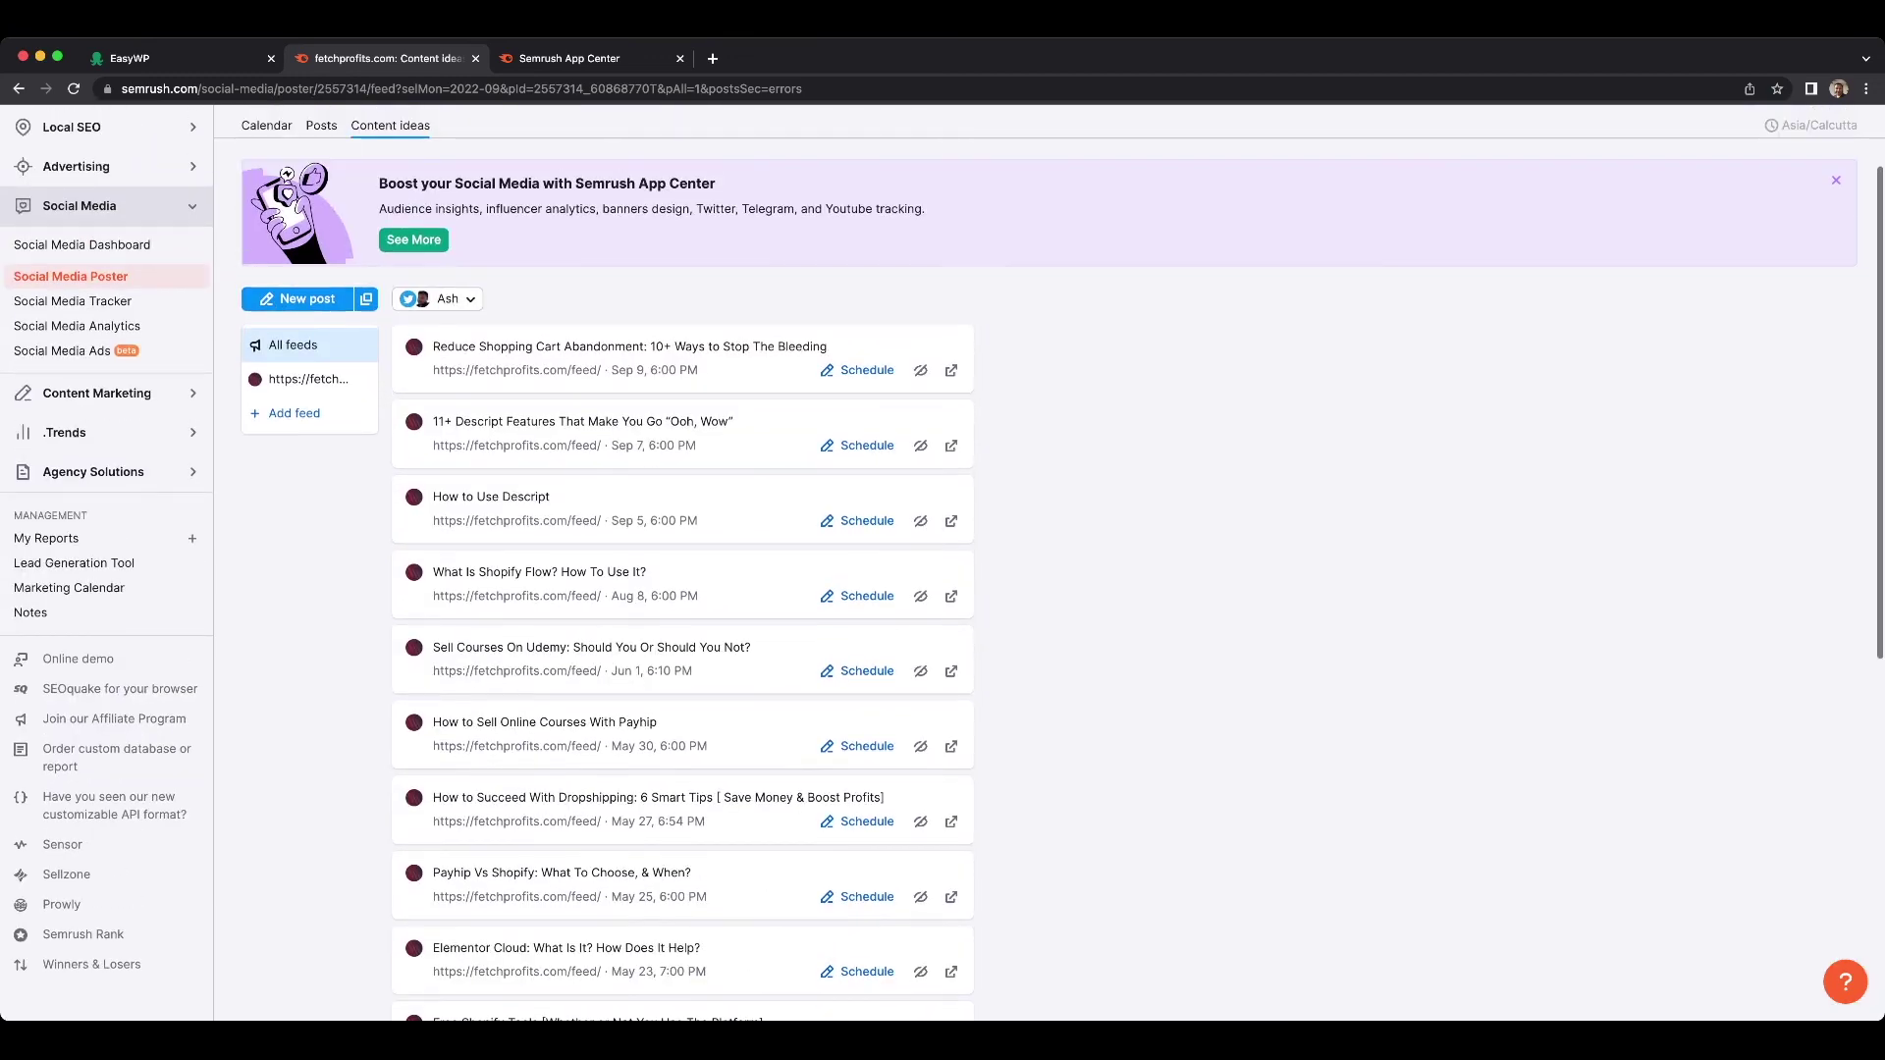